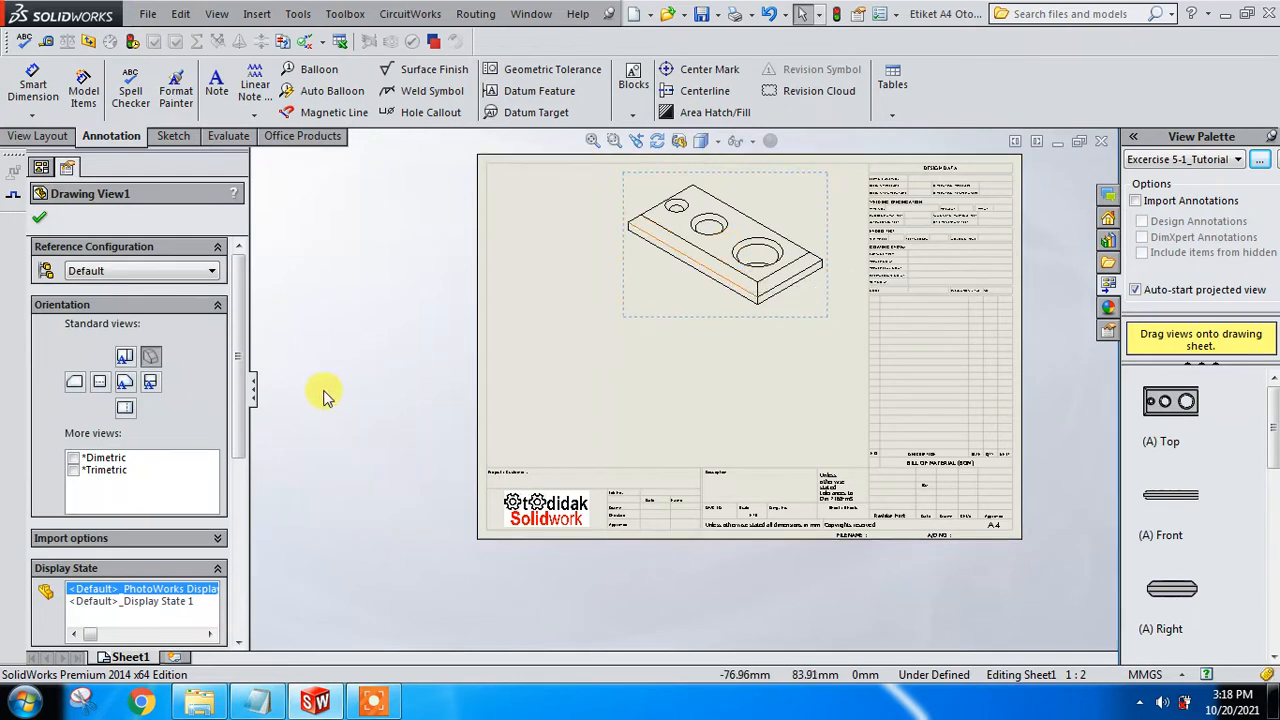
# Step: Display the isometric view shaded with edges, and place the top view below it with a projected side view beside it
pyautogui.scroll(-5, 232, 470)
pyautogui.click(147, 453)
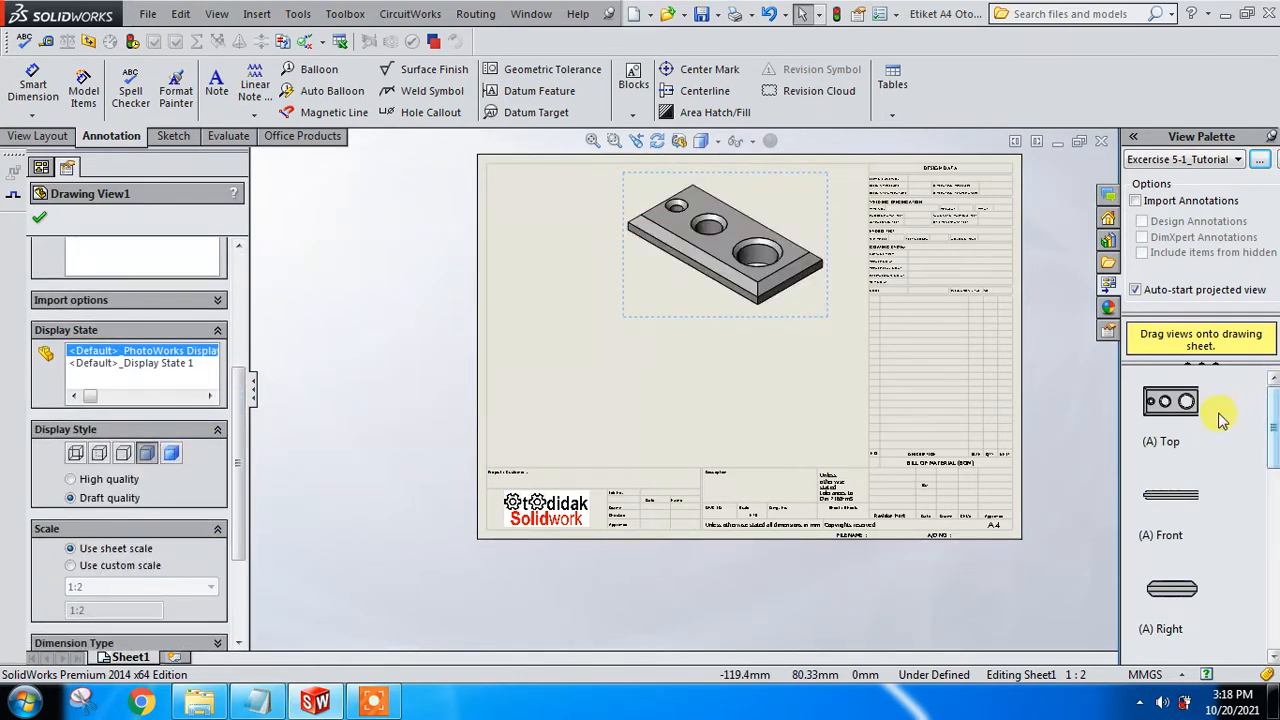
pyautogui.moveTo(1175, 410); pyautogui.dragTo(597, 383)
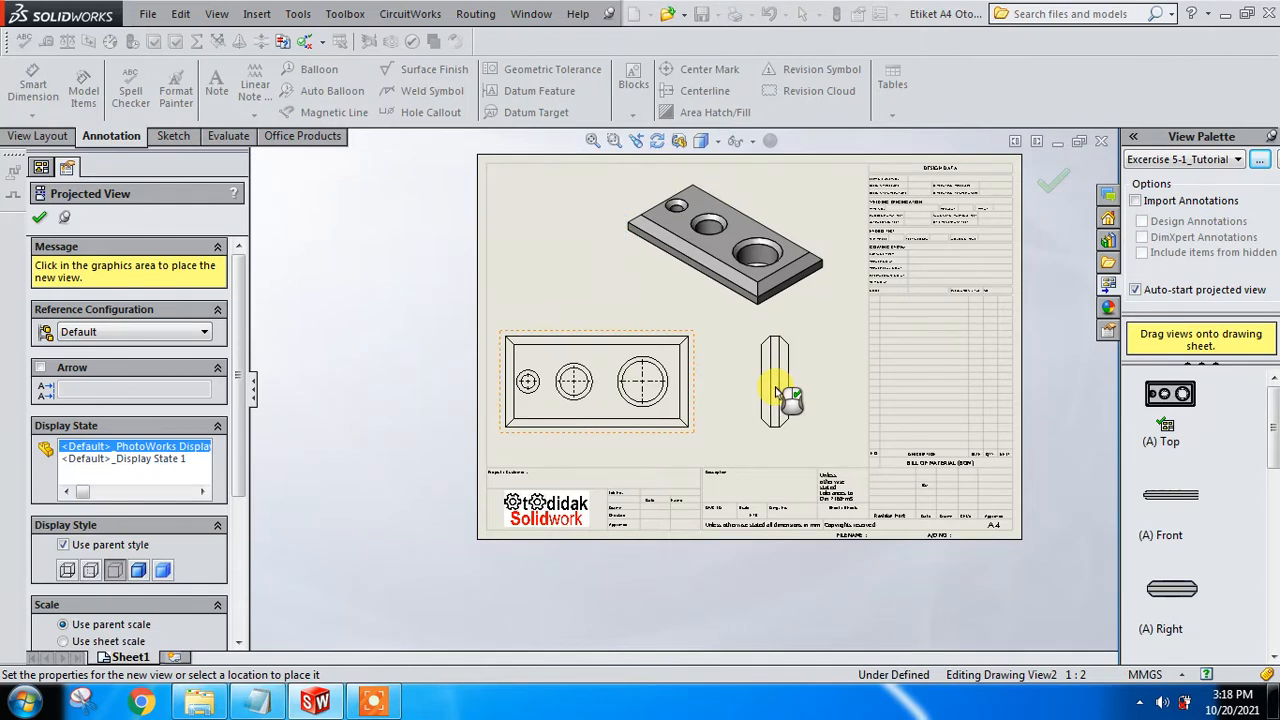
pyautogui.click(775, 387)
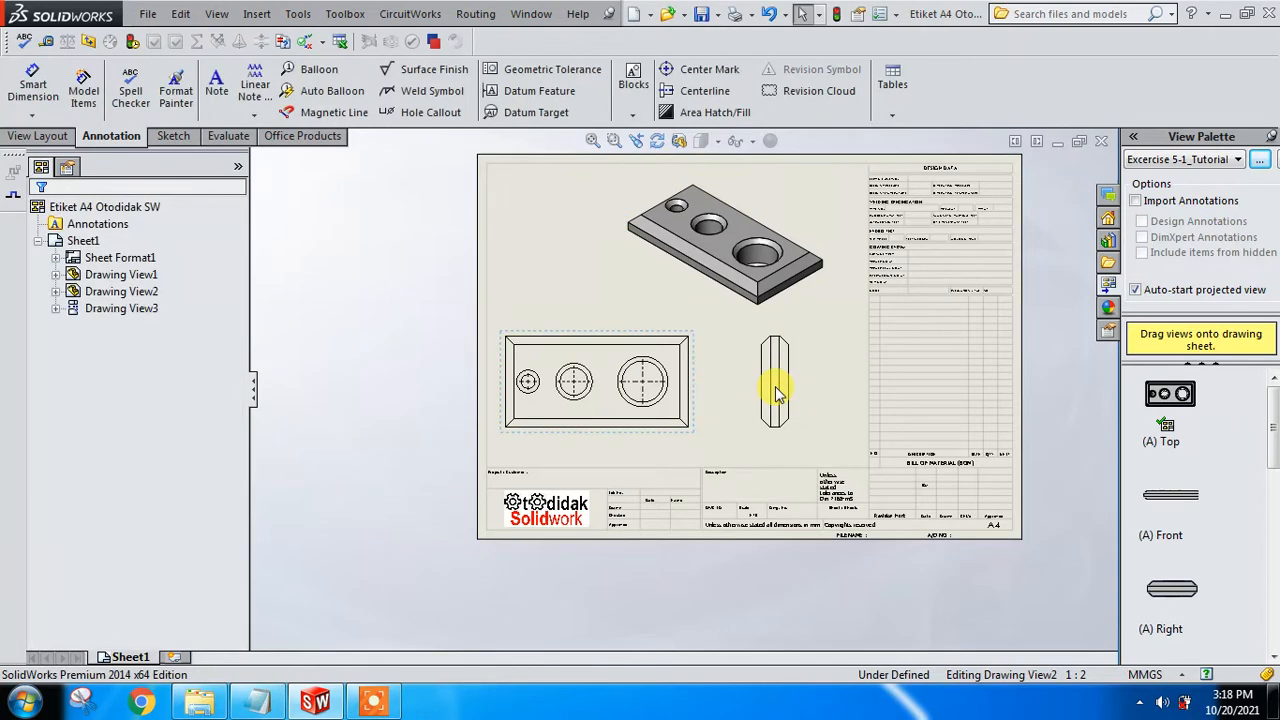
# Step: Dimension the plate's overall length above the top view and its overall width beside it
pyautogui.scroll(-1, 584, 272)
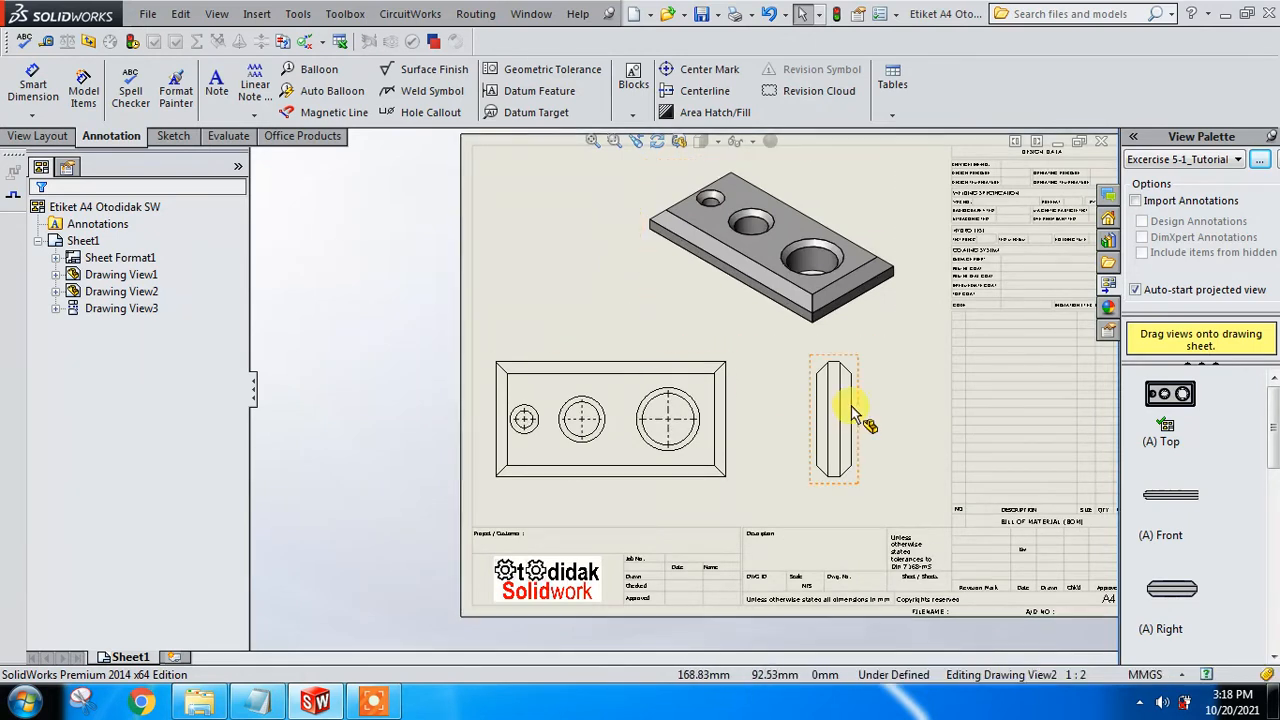
pyautogui.click(33, 80)
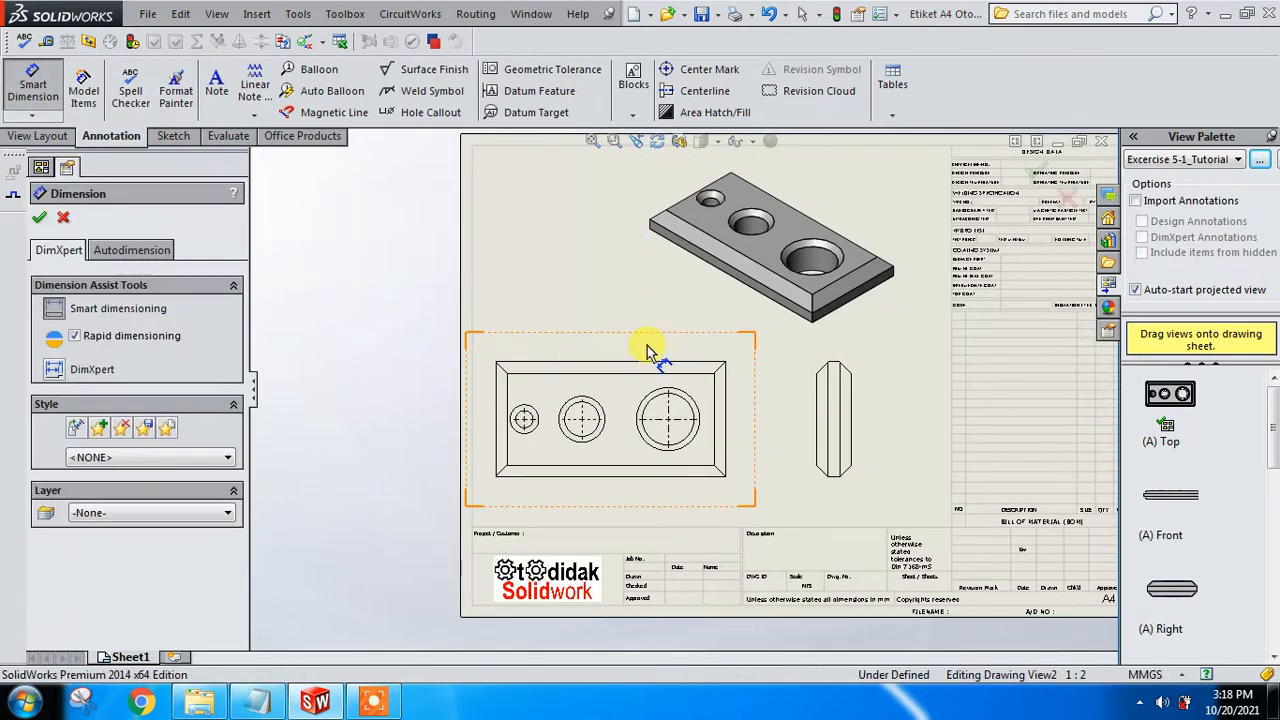
pyautogui.scroll(-1, 575, 440)
pyautogui.scroll(-1, 510, 405)
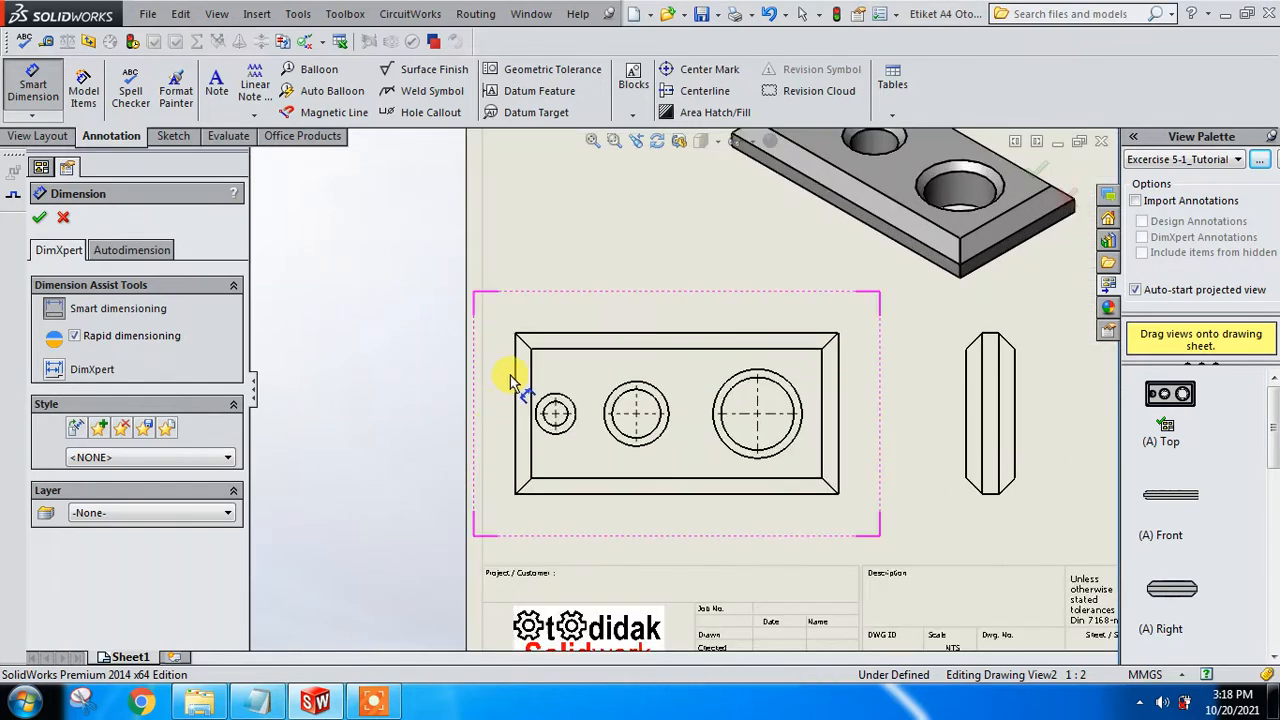
pyautogui.click(605, 338)
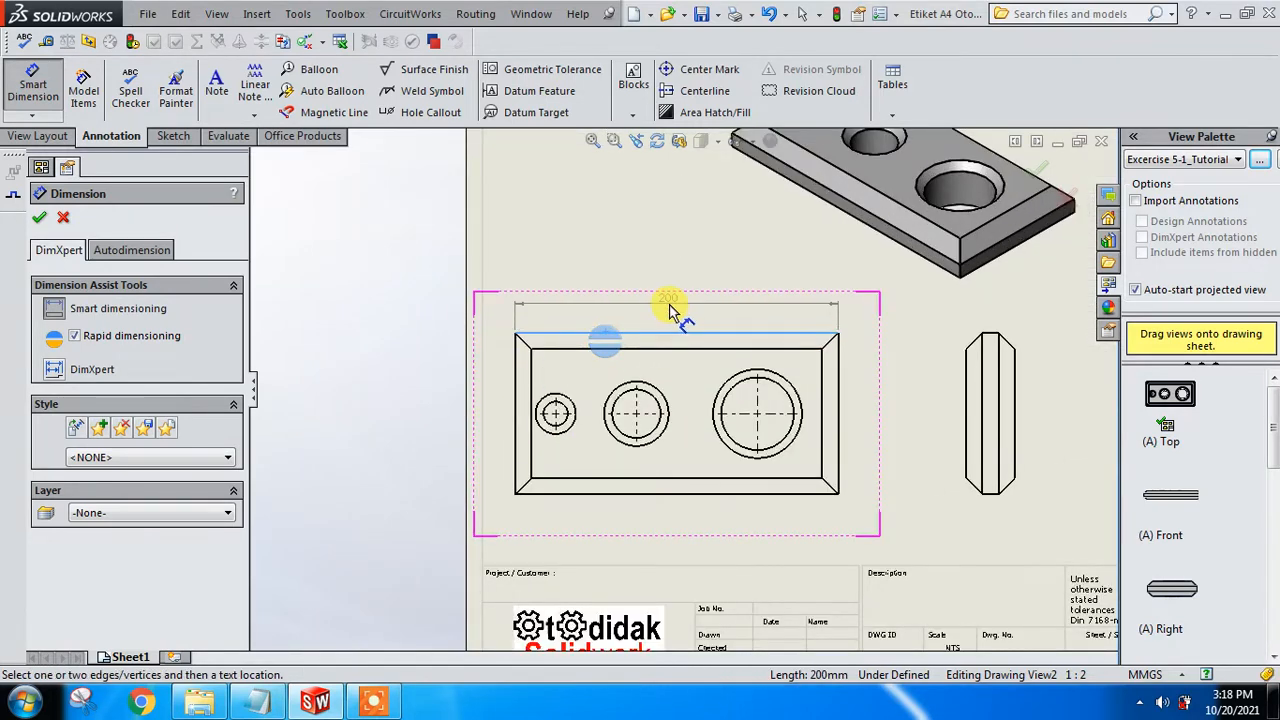
pyautogui.click(670, 306)
pyautogui.click(838, 395)
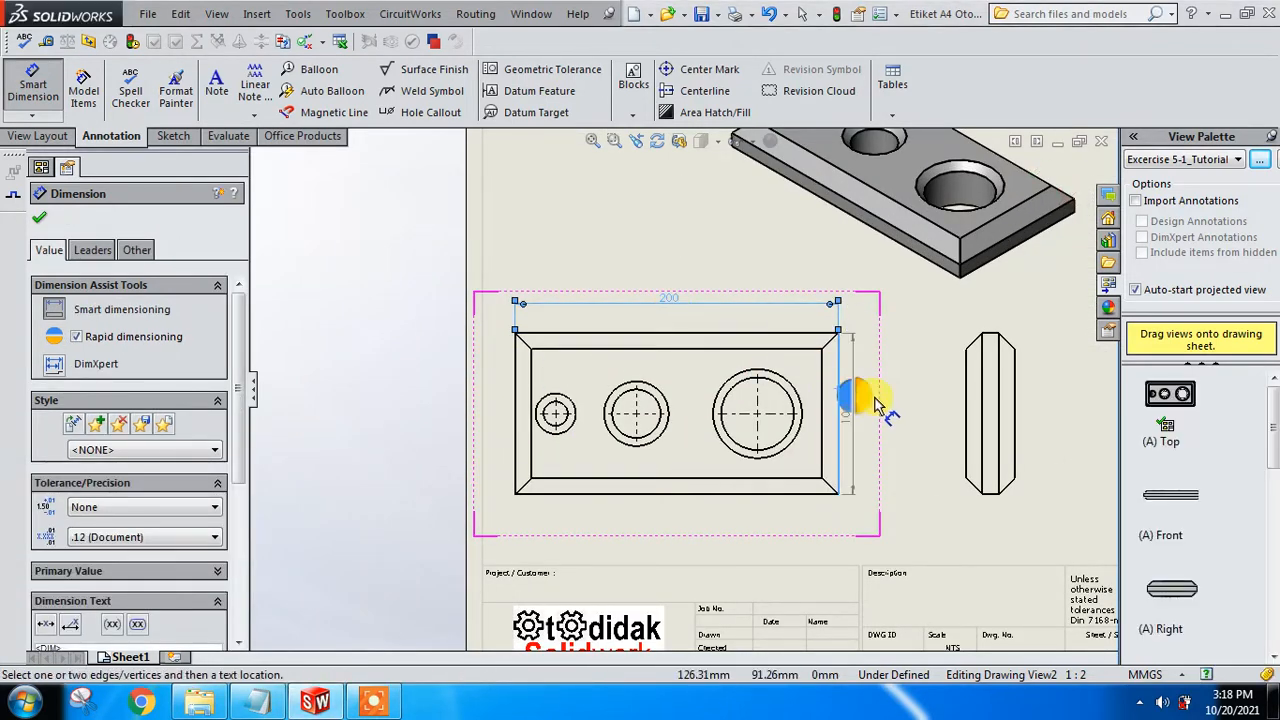
pyautogui.click(886, 423)
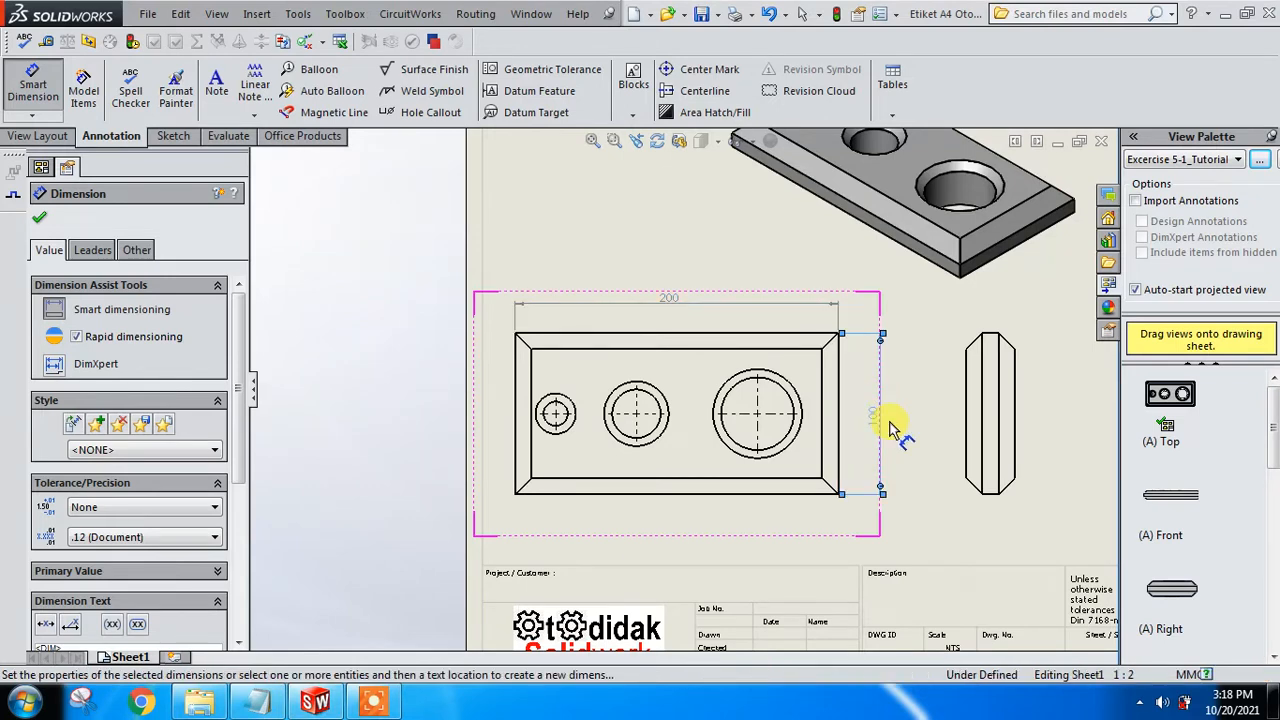
# Step: Dimension the centre distances between the small and middle holes and between the middle and large holes, aligned above the top view
pyautogui.scroll(-2, 700, 530)
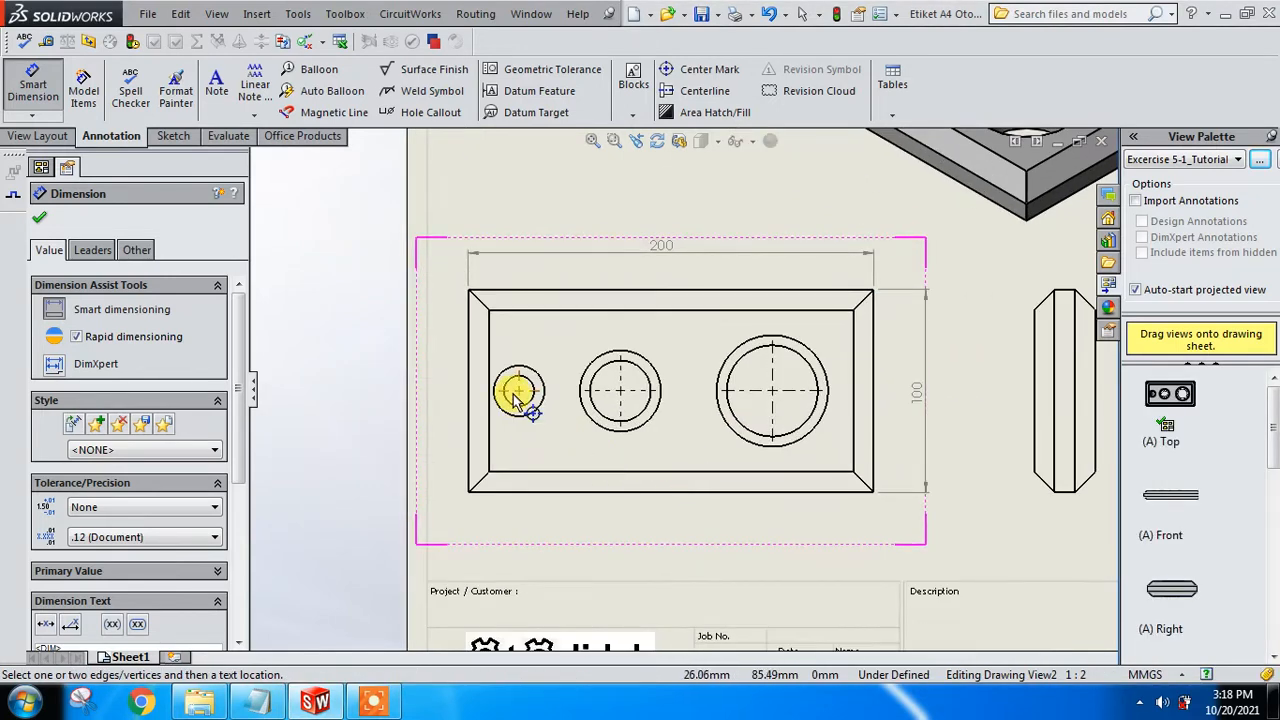
pyautogui.click(530, 424)
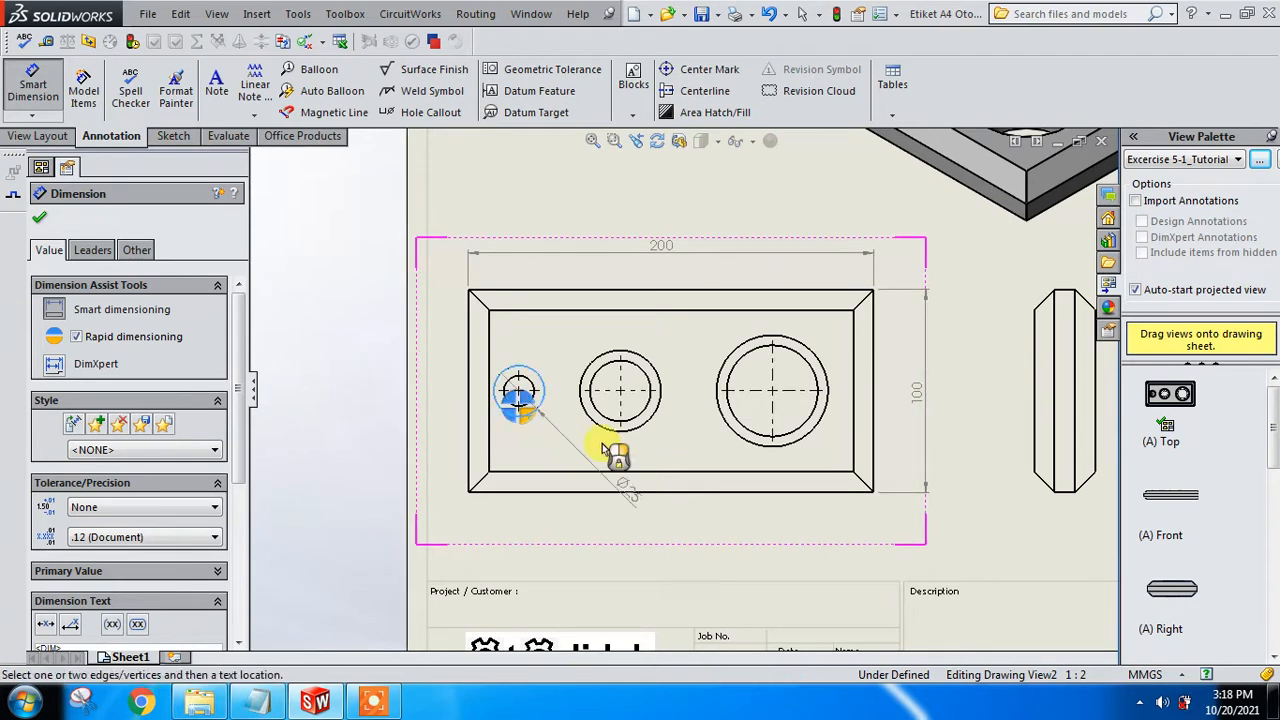
pyautogui.click(641, 432)
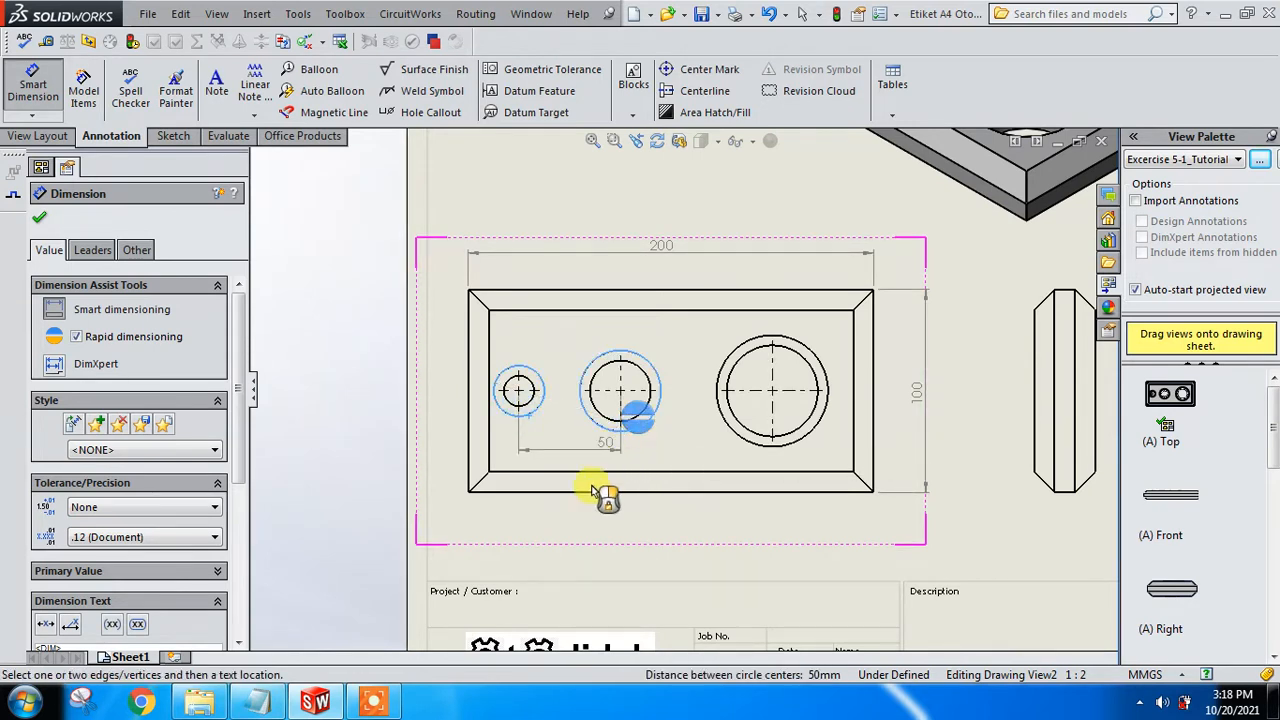
pyautogui.scroll(-1, 575, 505)
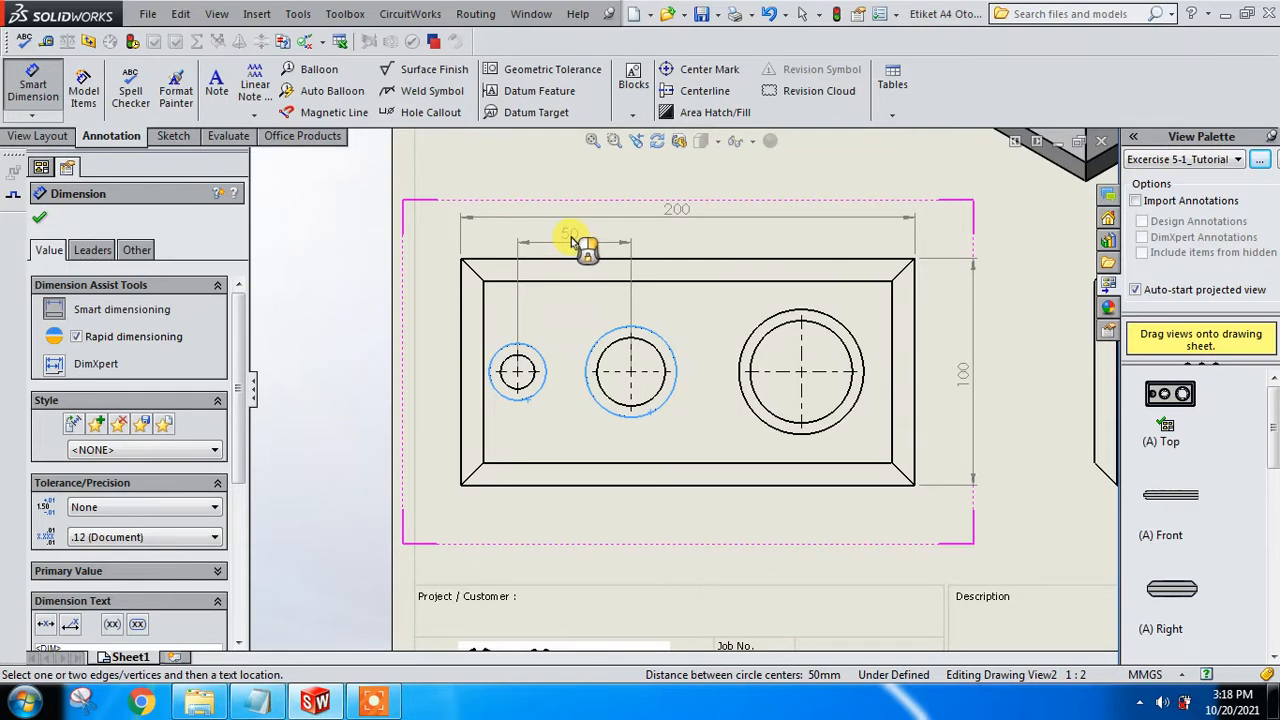
pyautogui.click(571, 240)
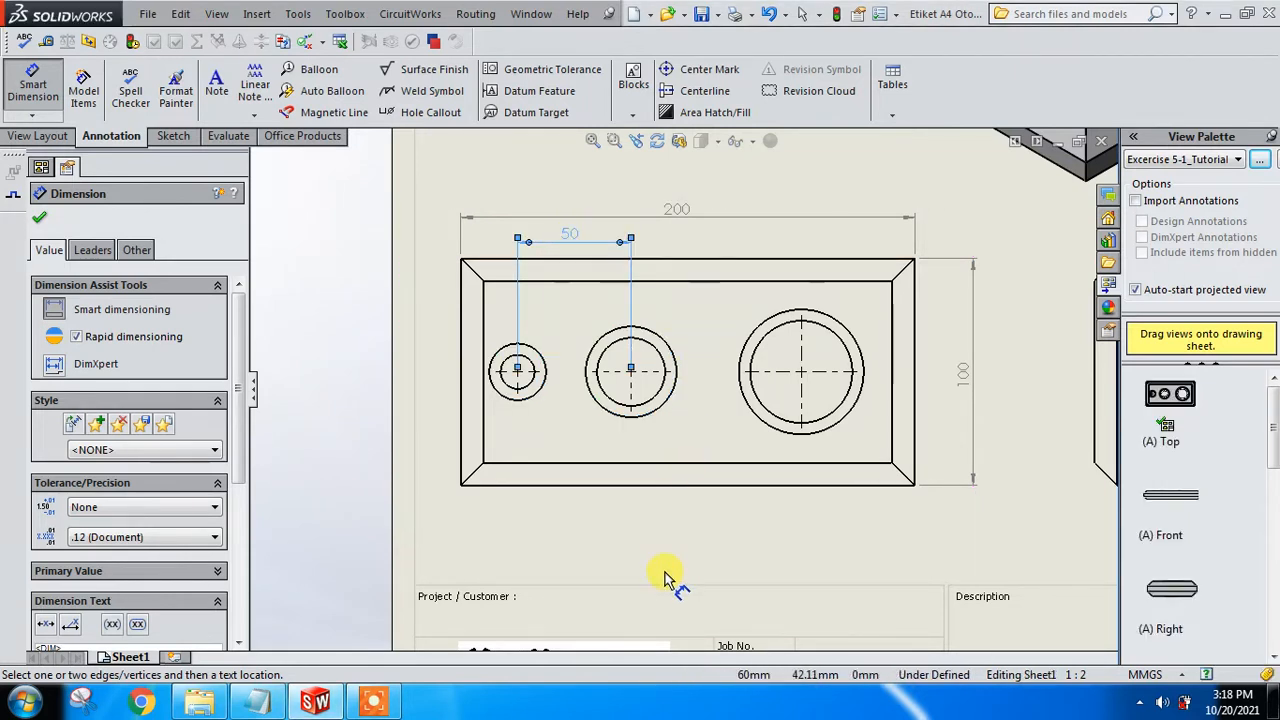
pyautogui.click(816, 438)
pyautogui.click(668, 374)
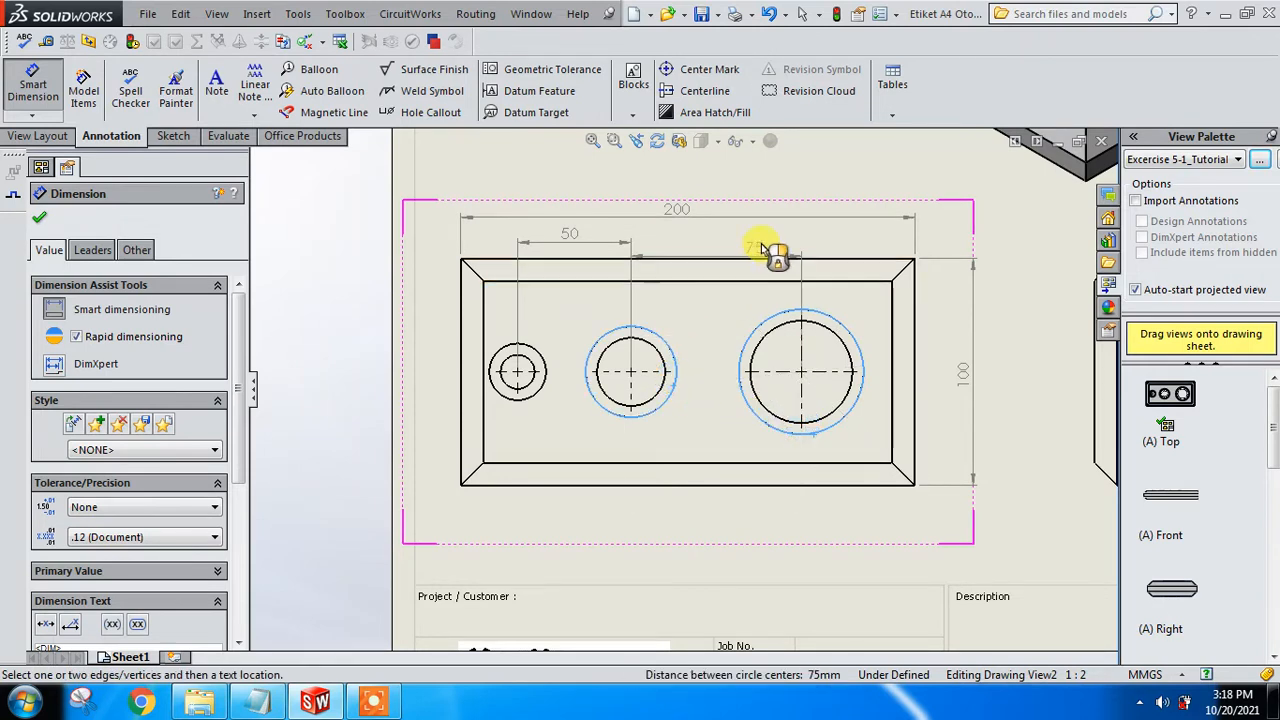
pyautogui.click(718, 244)
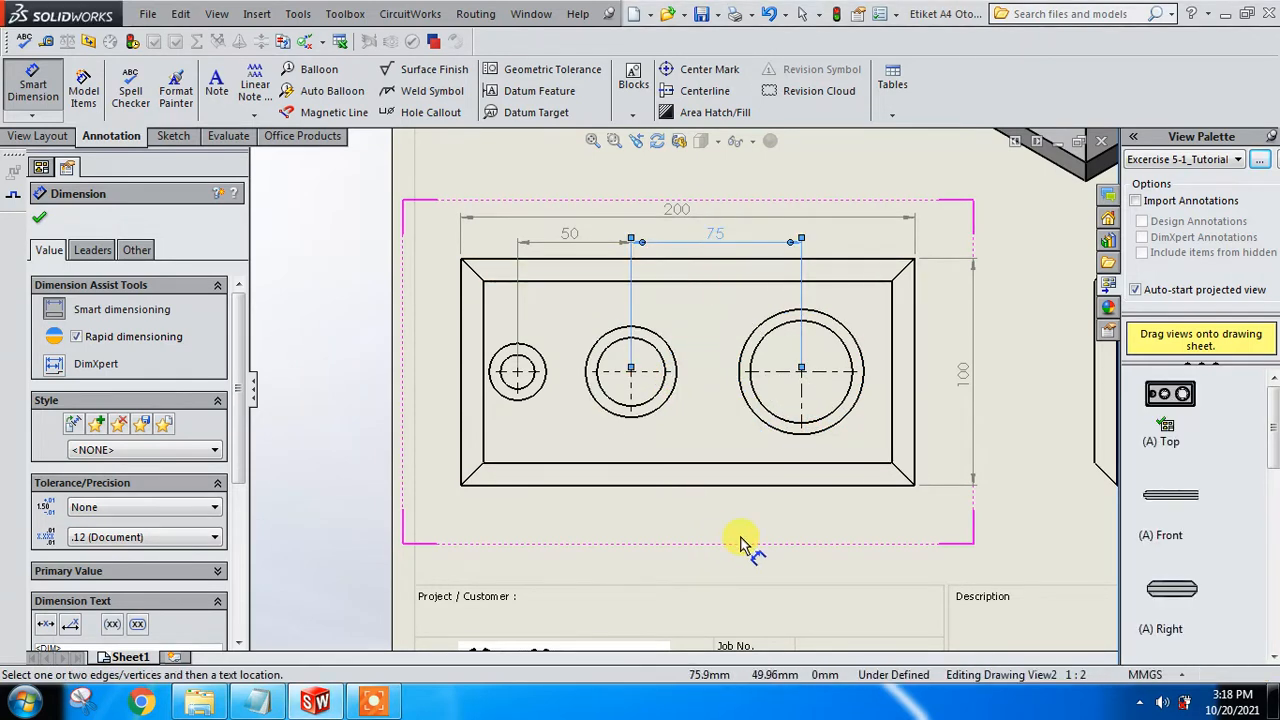
# Step: Dimension the distances from the large and small hole centres to their nearest plate end edges, in line with the centre distances
pyautogui.click(864, 385)
pyautogui.click(916, 384)
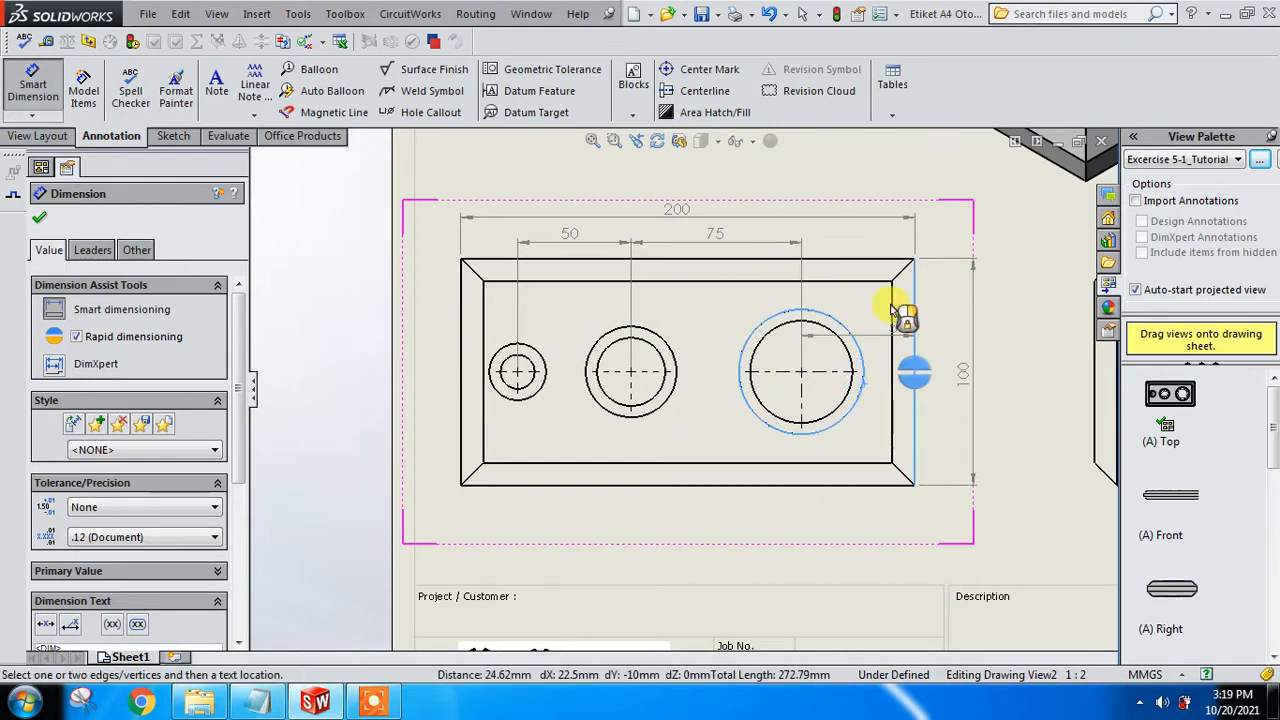
pyautogui.click(858, 240)
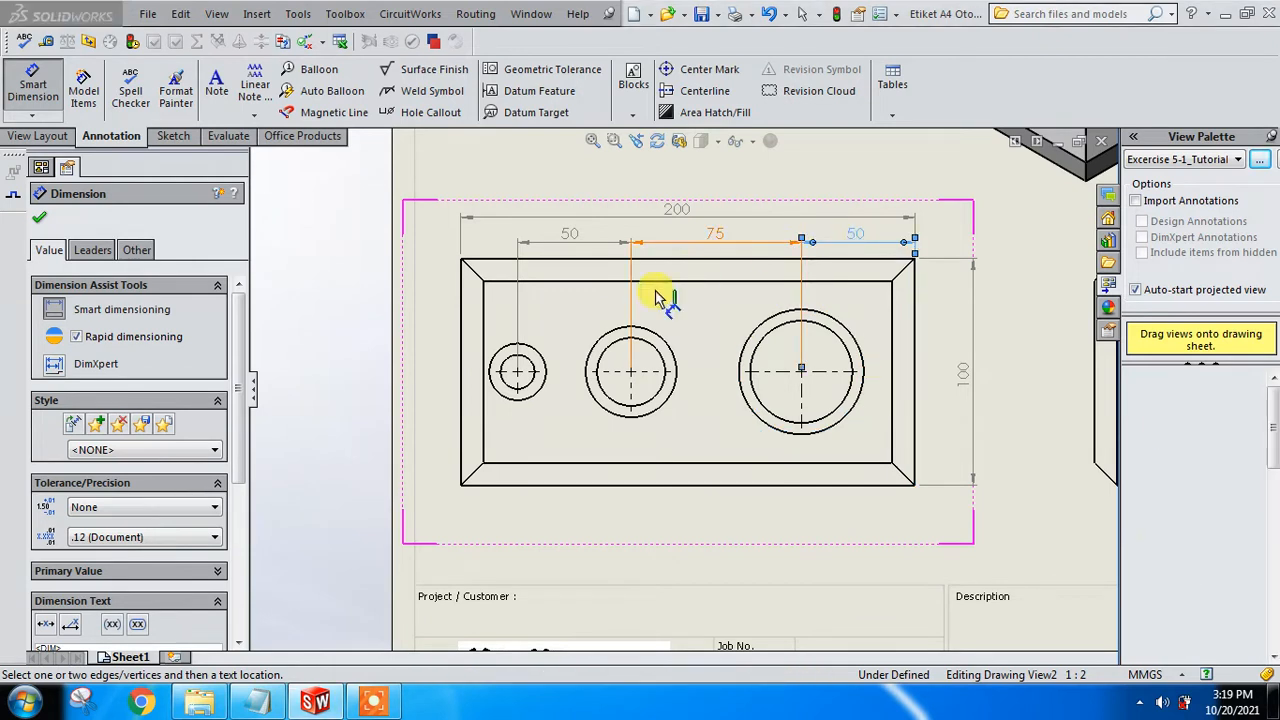
pyautogui.click(540, 366)
pyautogui.click(461, 366)
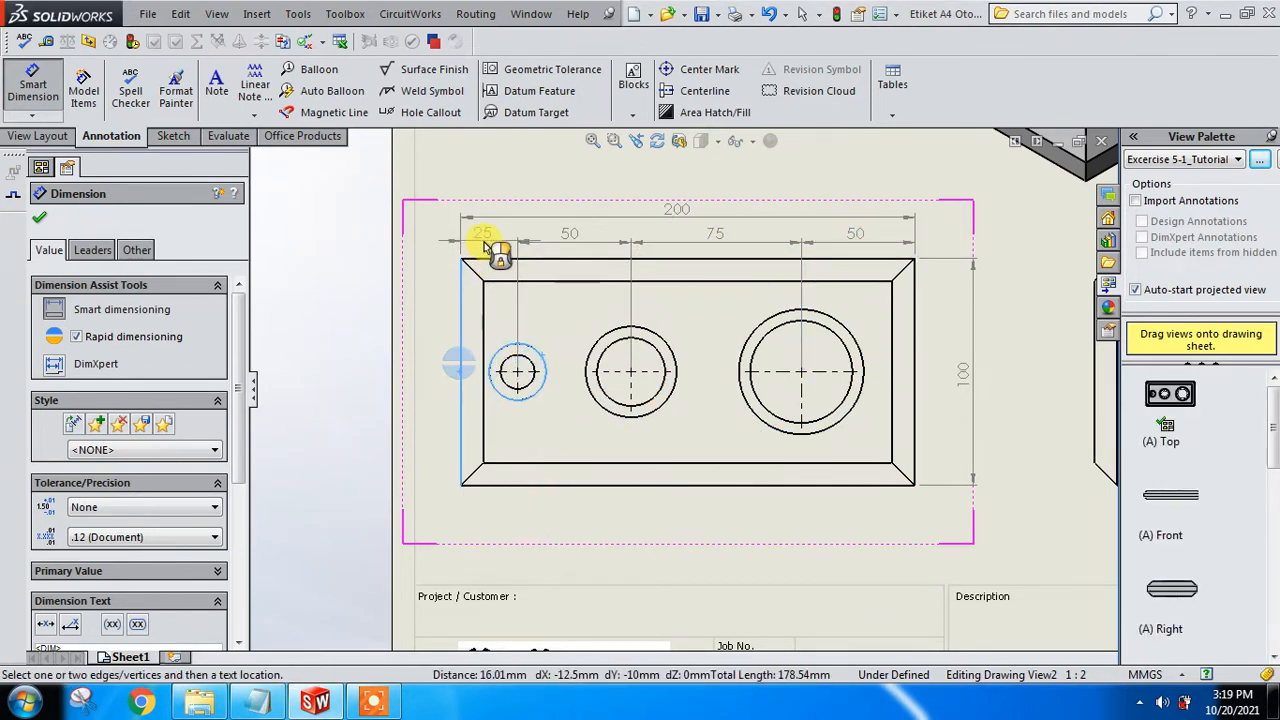
pyautogui.scroll(-3, 483, 245)
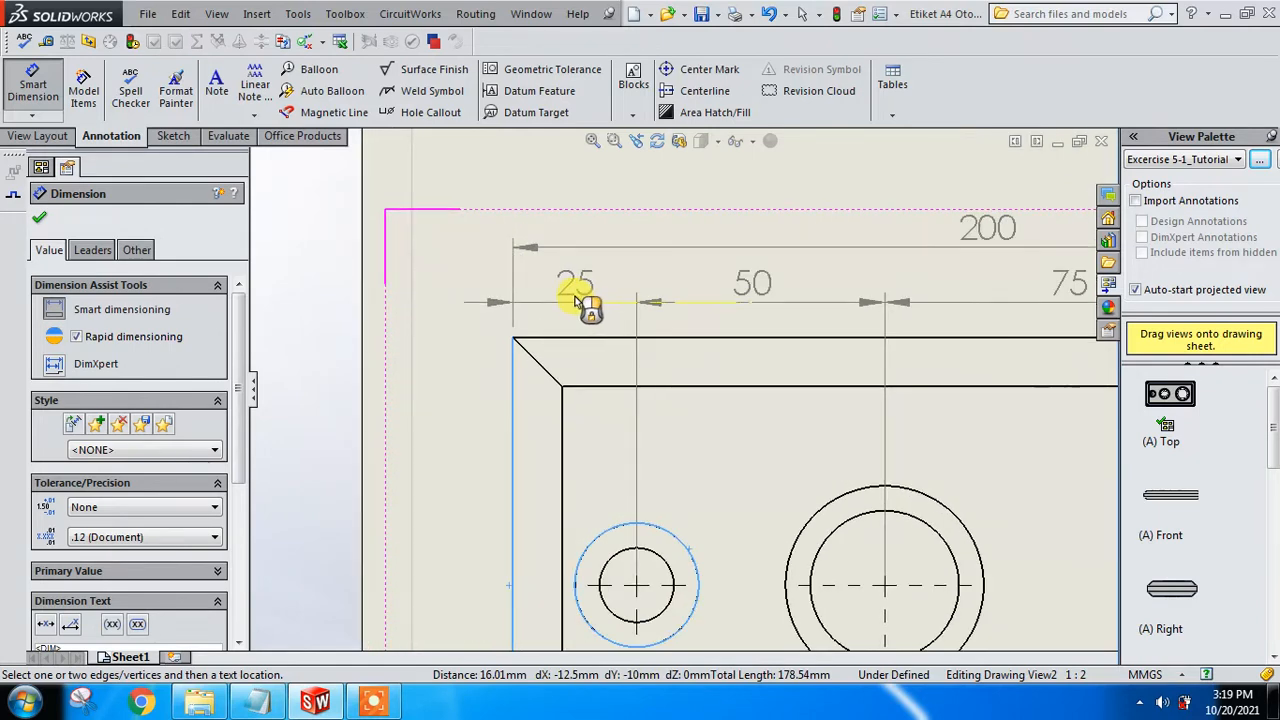
pyautogui.click(575, 300)
pyautogui.scroll(3, 673, 383)
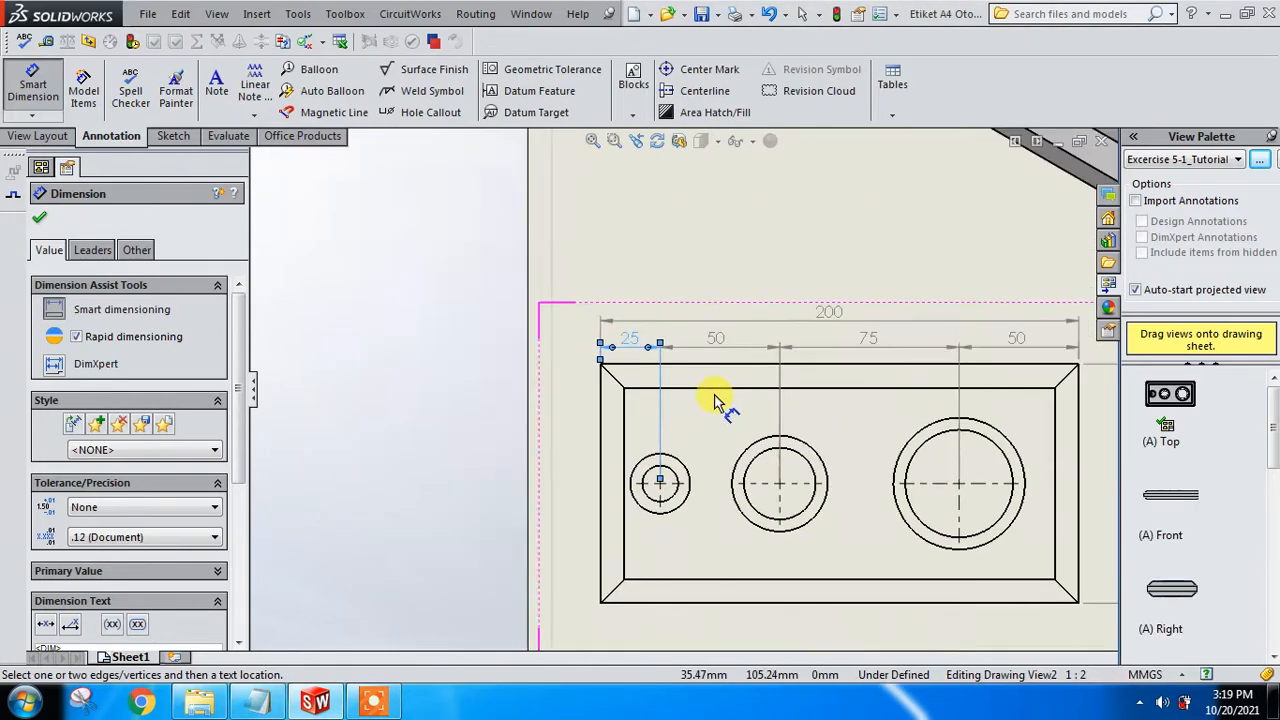
# Step: Dimension the inner diameter of the large hole in the top view, placing the text inside the circle
pyautogui.scroll(2, 760, 430)
pyautogui.scroll(-1, 849, 500)
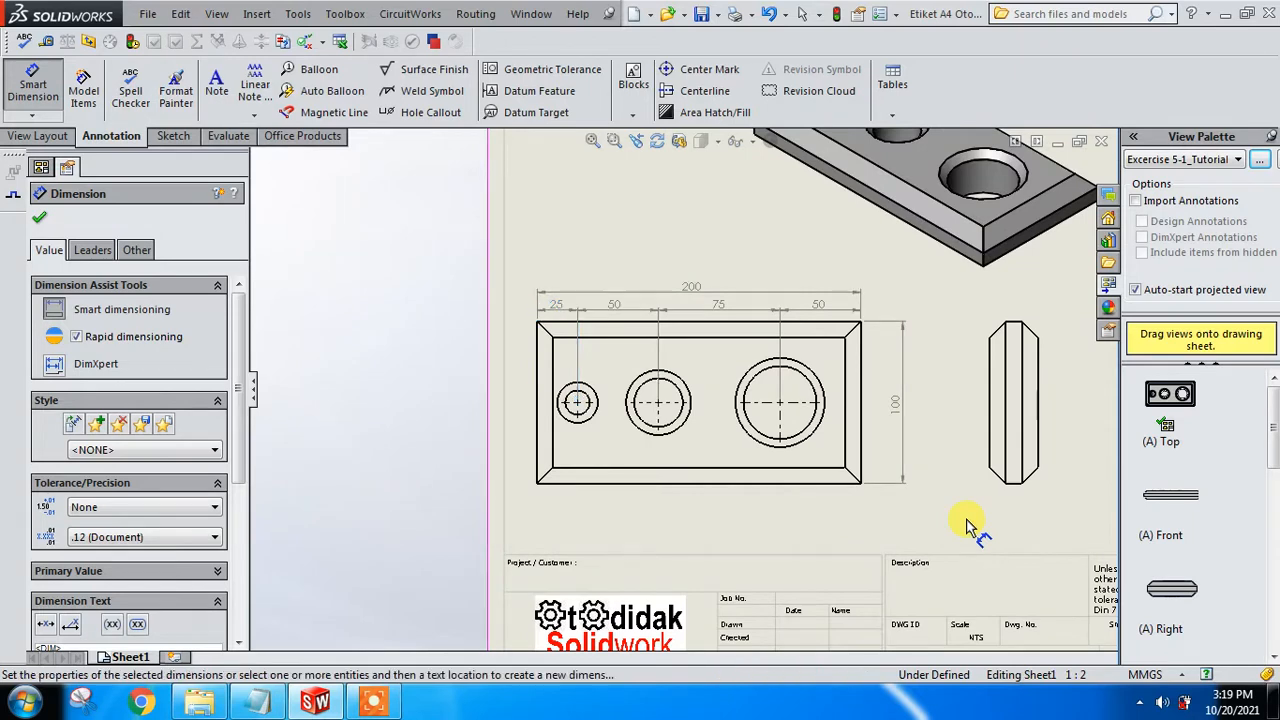
pyautogui.scroll(-1, 750, 494)
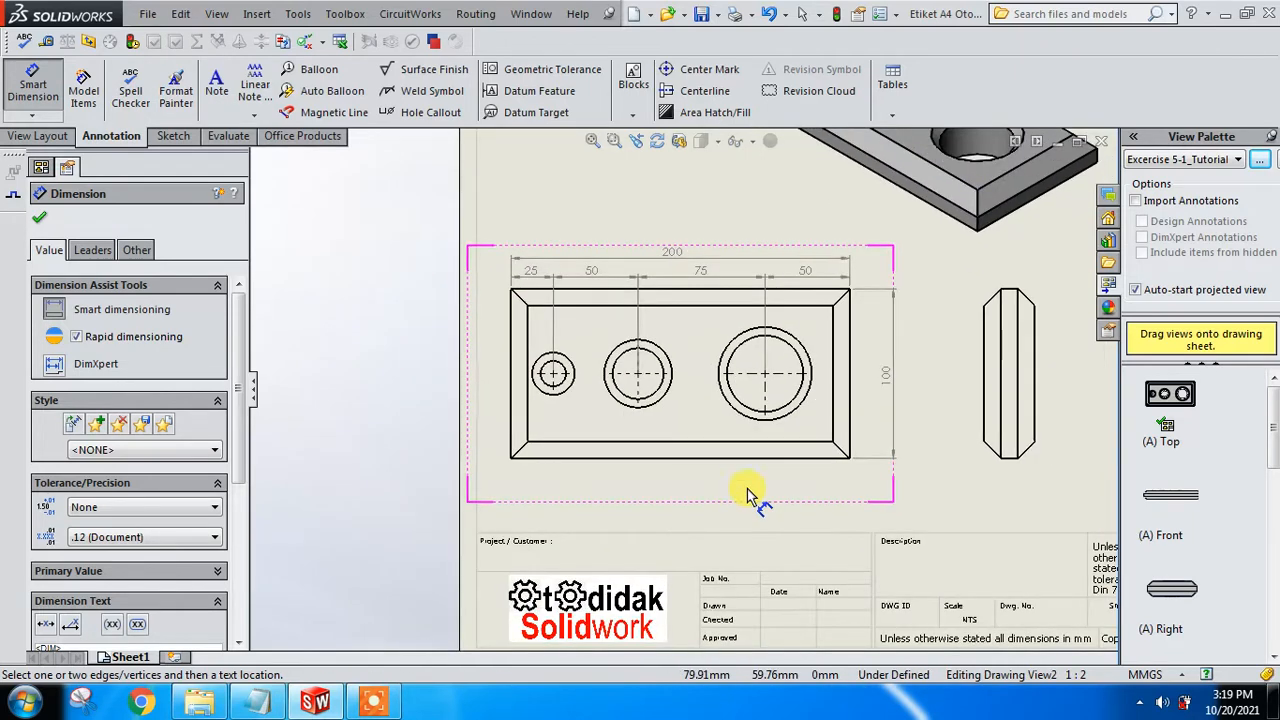
pyautogui.click(798, 405)
pyautogui.scroll(-1, 920, 435)
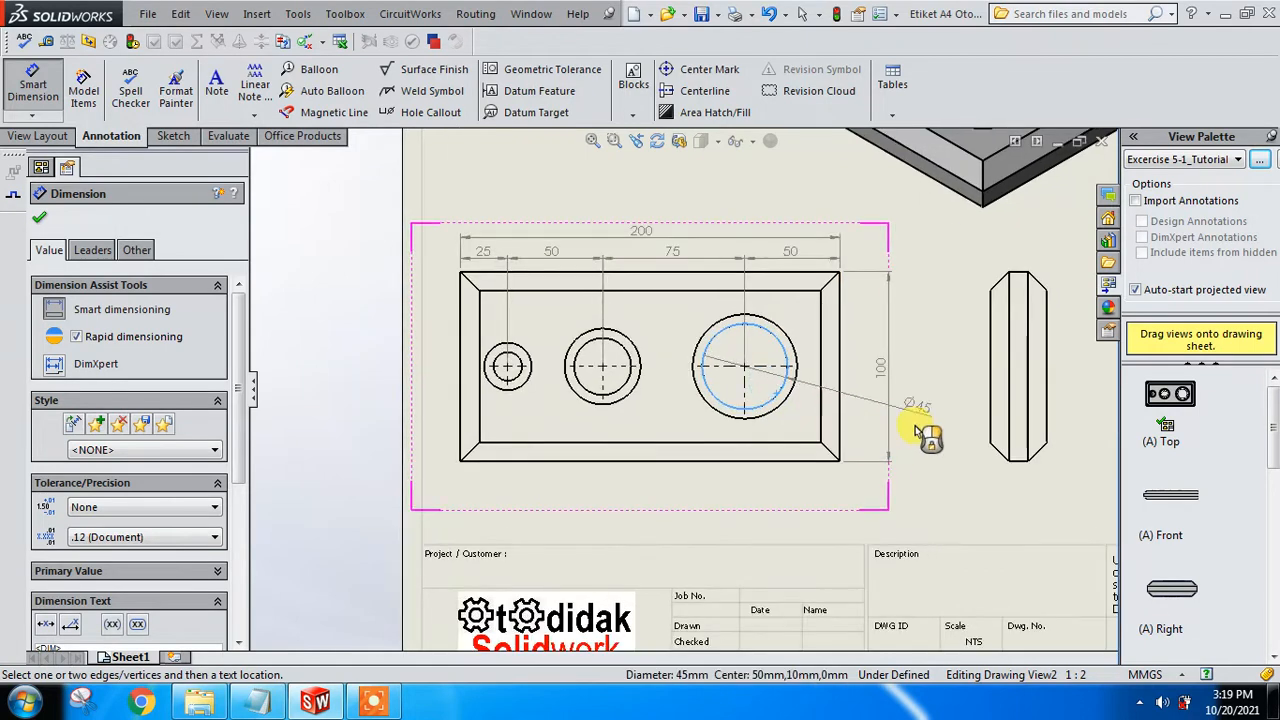
pyautogui.scroll(2, 913, 428)
pyautogui.scroll(-2, 848, 429)
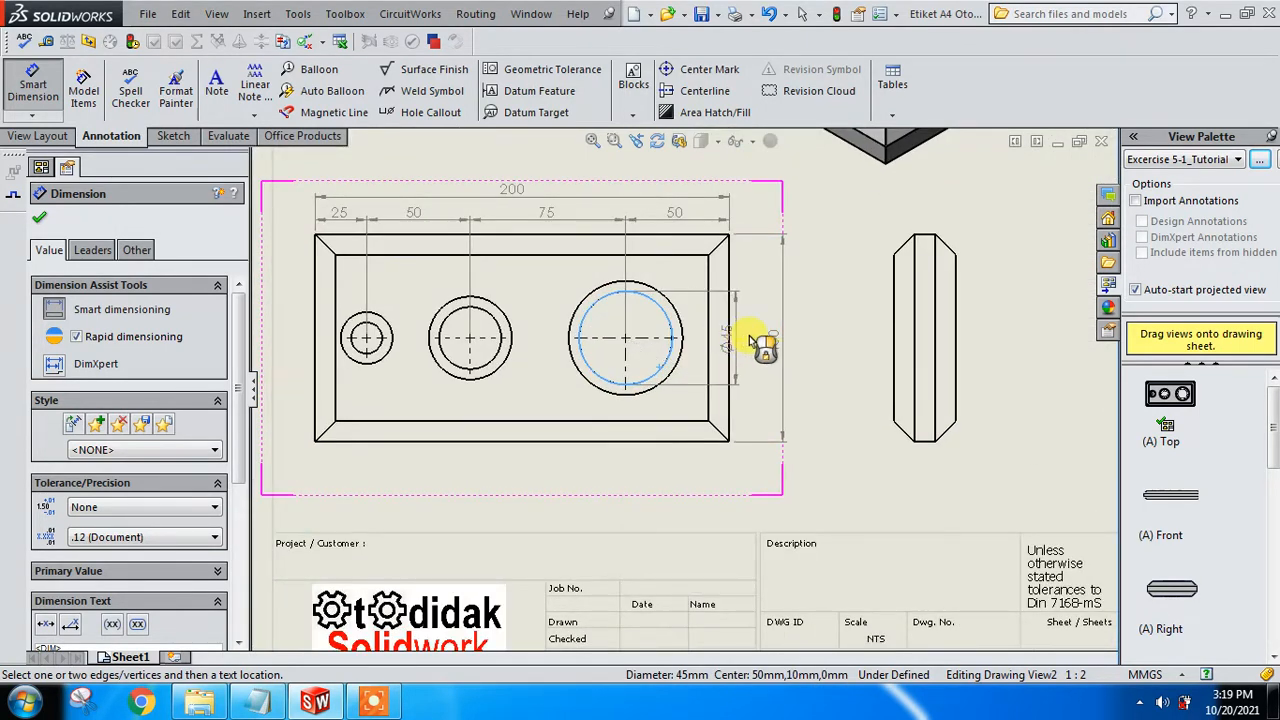
pyautogui.click(615, 338)
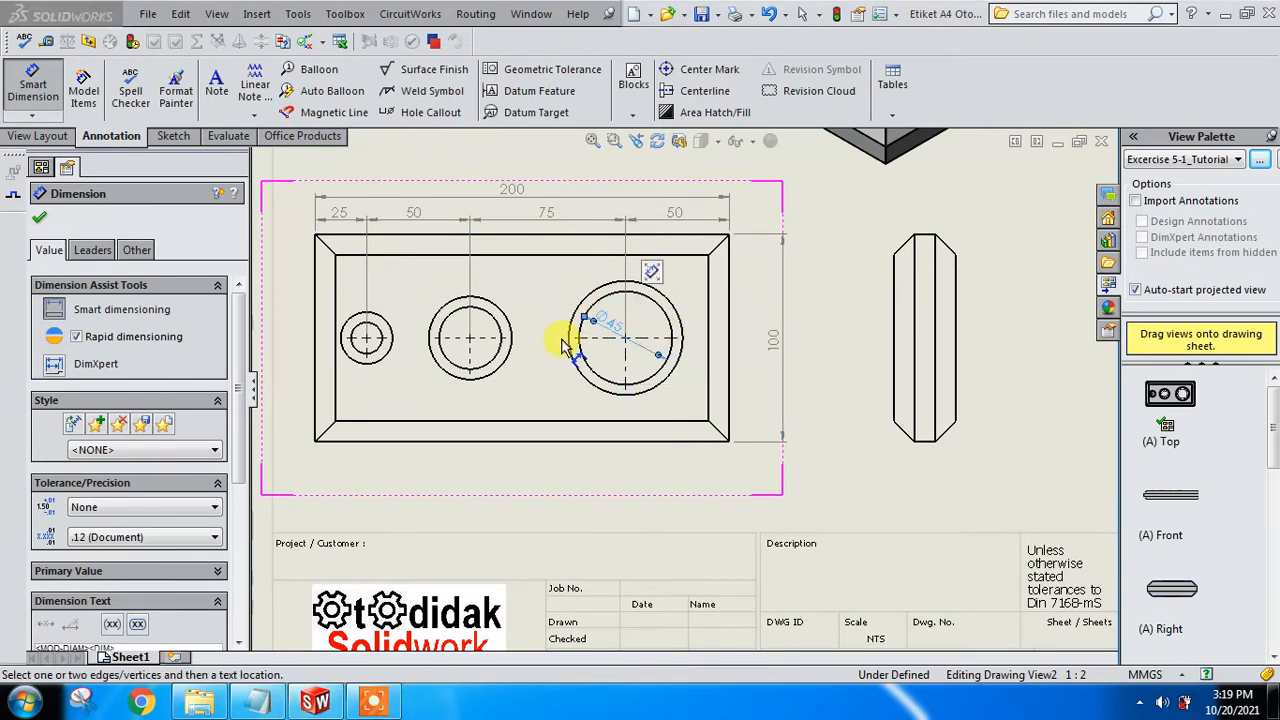
# Step: Dimension the inner diameters of the middle and small holes, placing each text diagonally below its circle
pyautogui.click(499, 352)
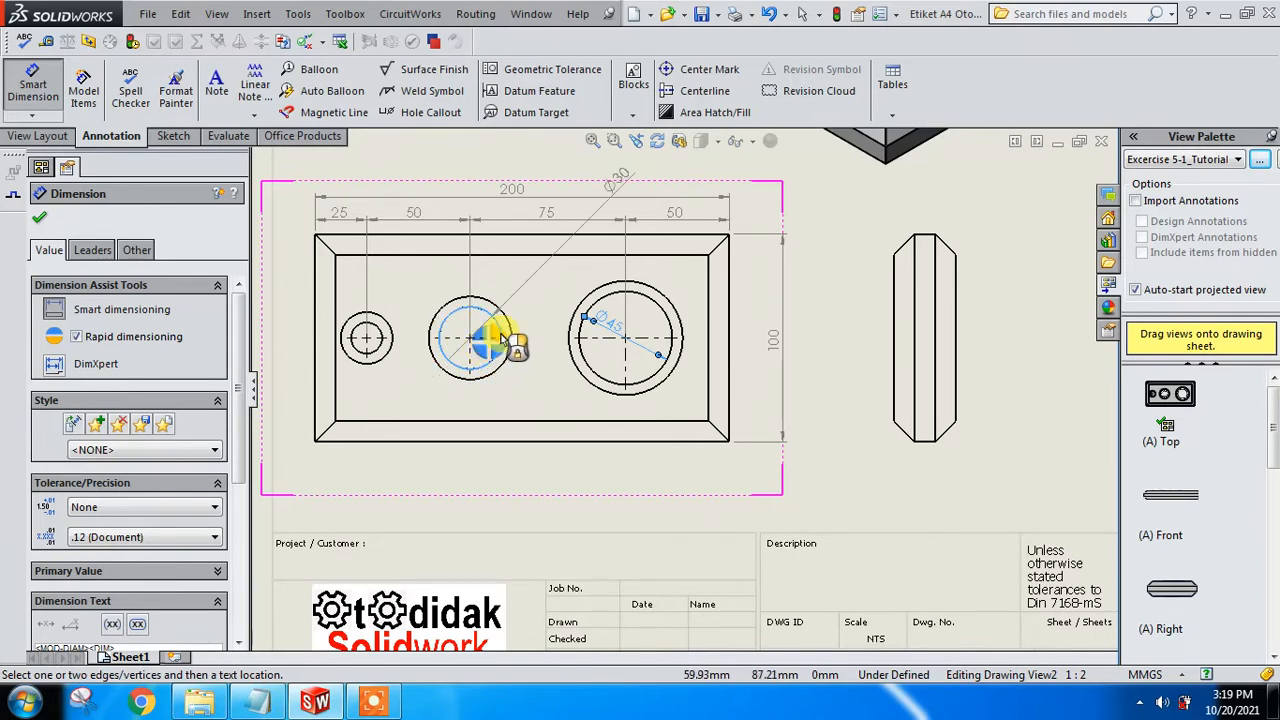
pyautogui.scroll(2, 495, 350)
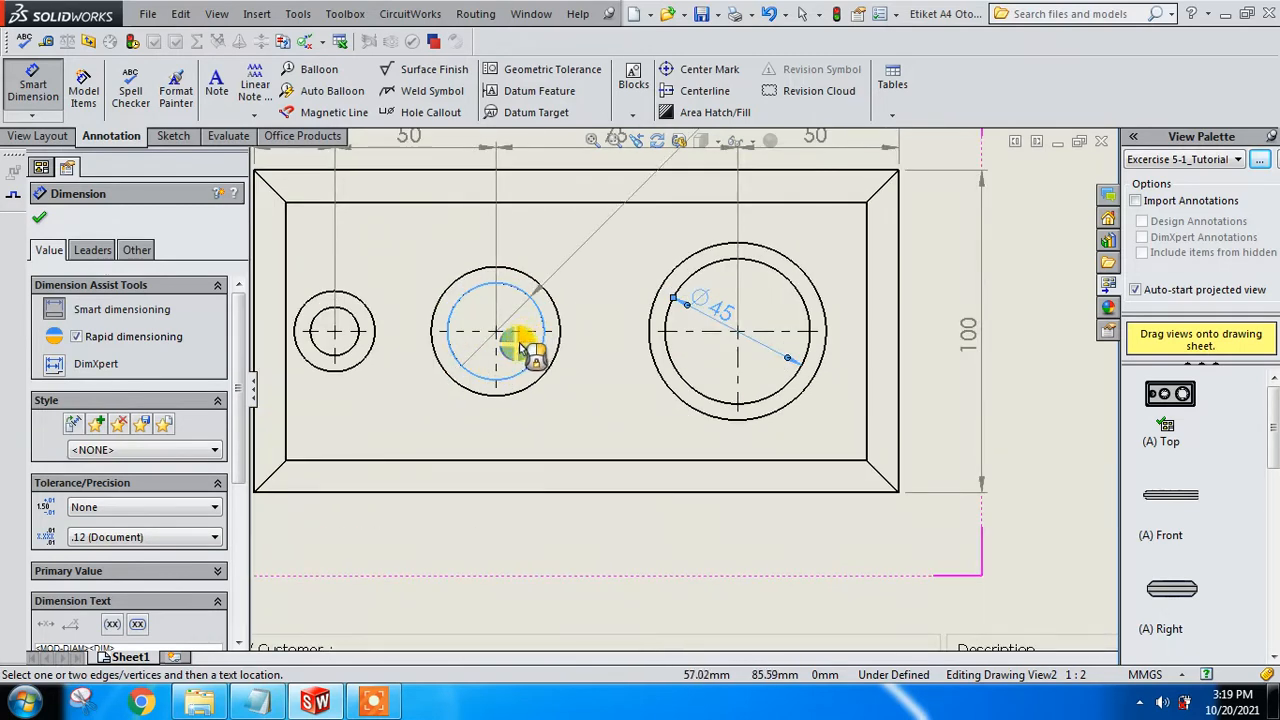
pyautogui.click(560, 405)
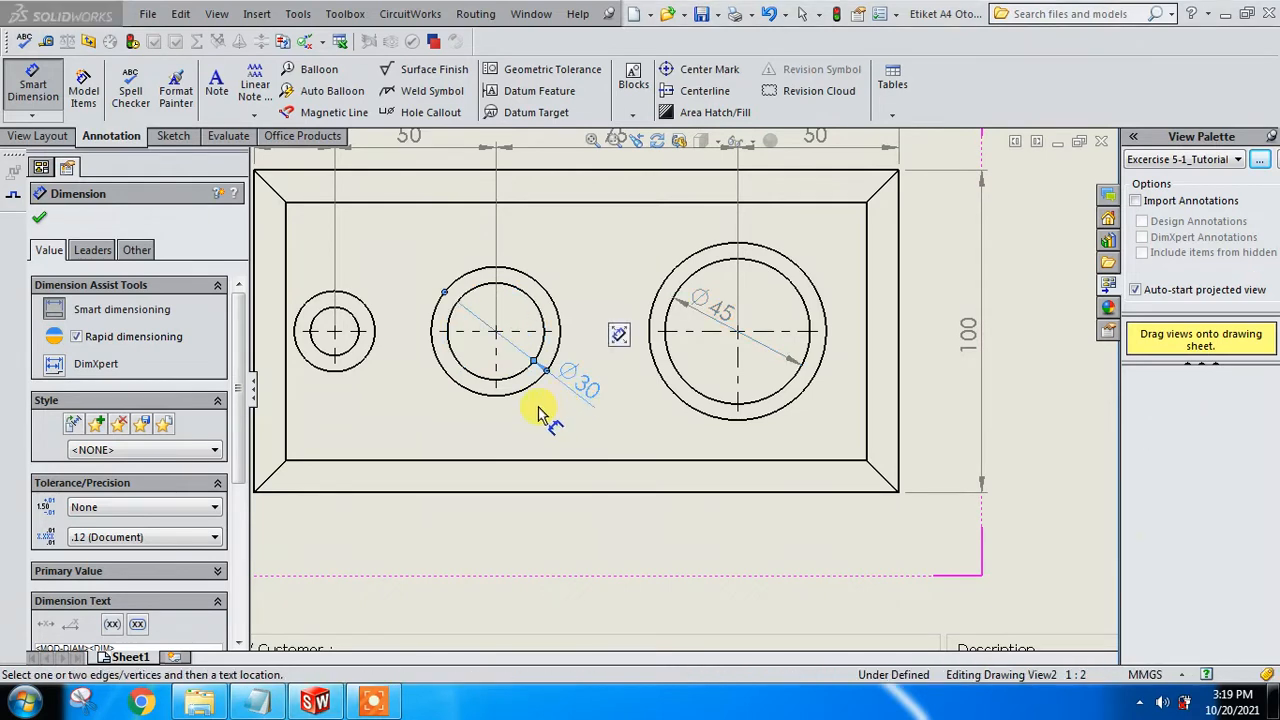
pyautogui.click(360, 345)
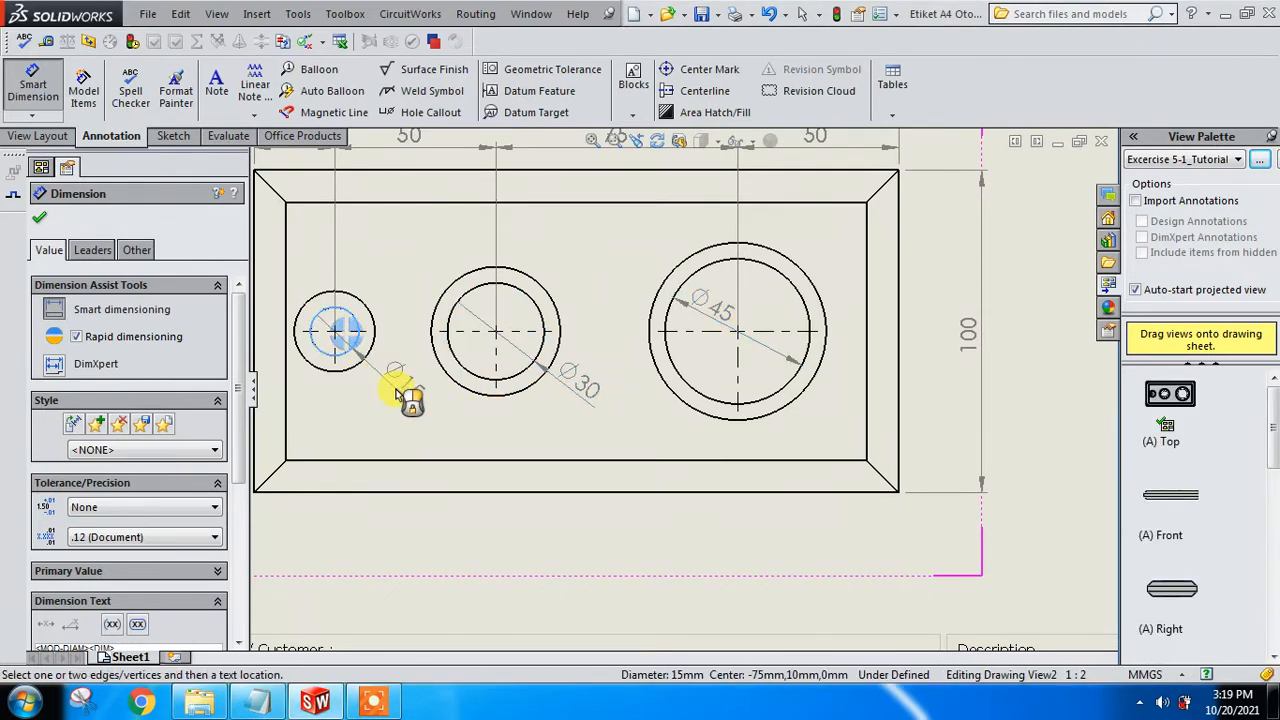
pyautogui.click(410, 395)
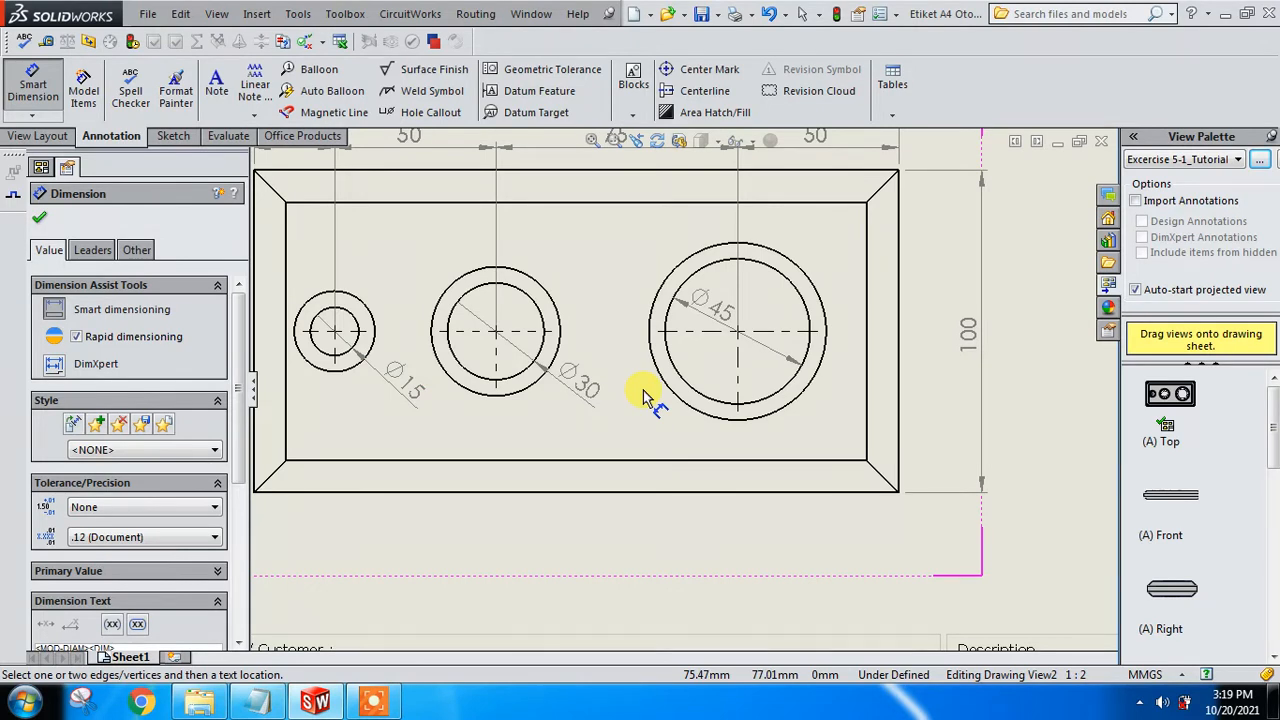
pyautogui.scroll(5, 714, 363)
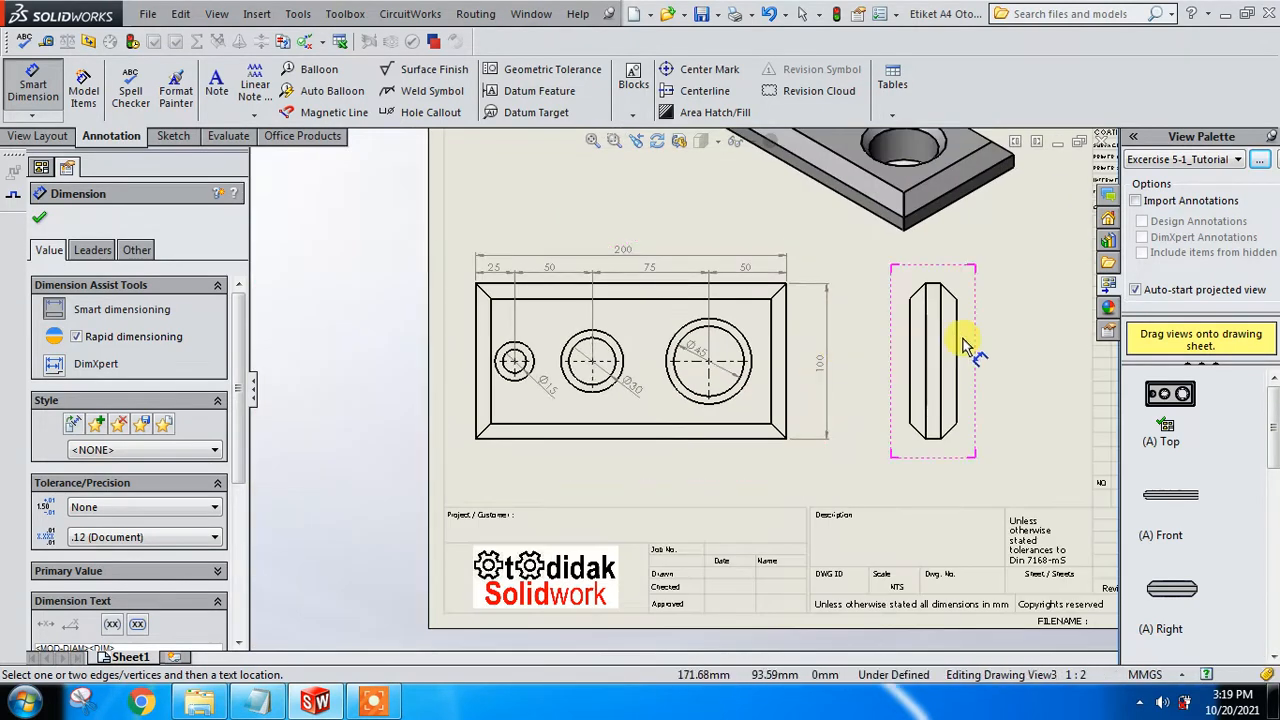
pyautogui.scroll(-4, 723, 363)
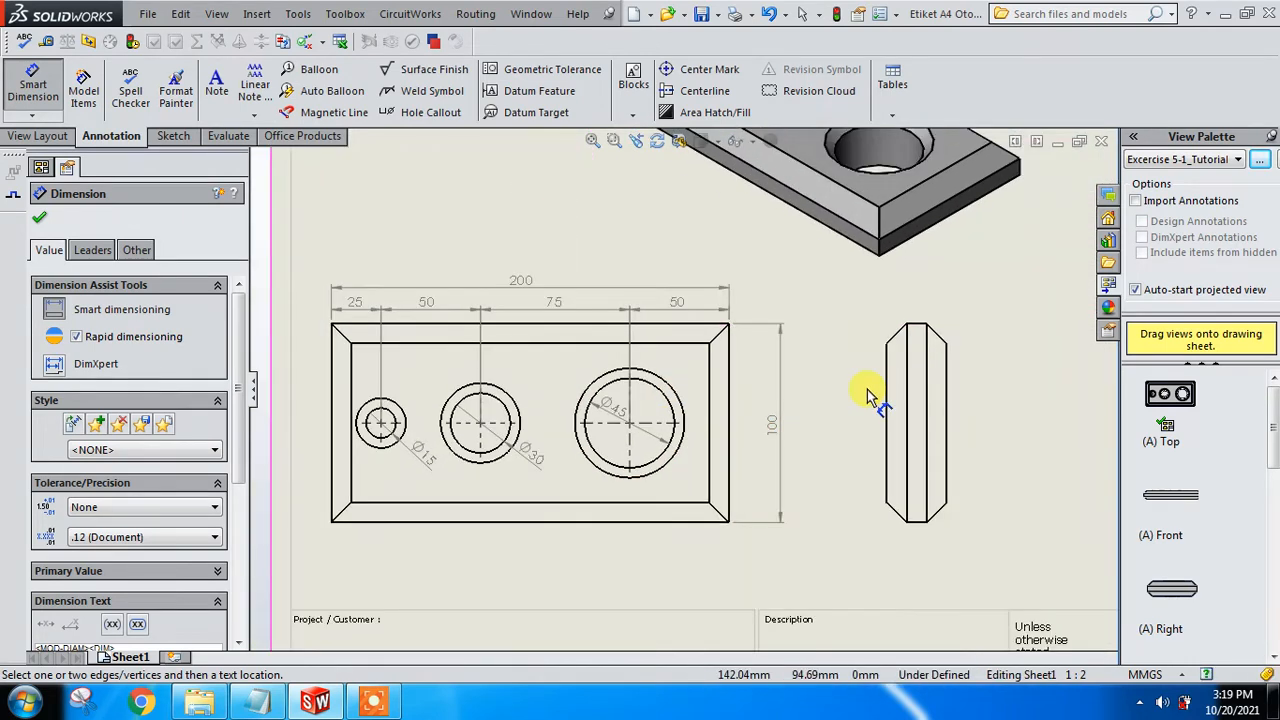
pyautogui.scroll(2, 840, 370)
pyautogui.click(39, 218)
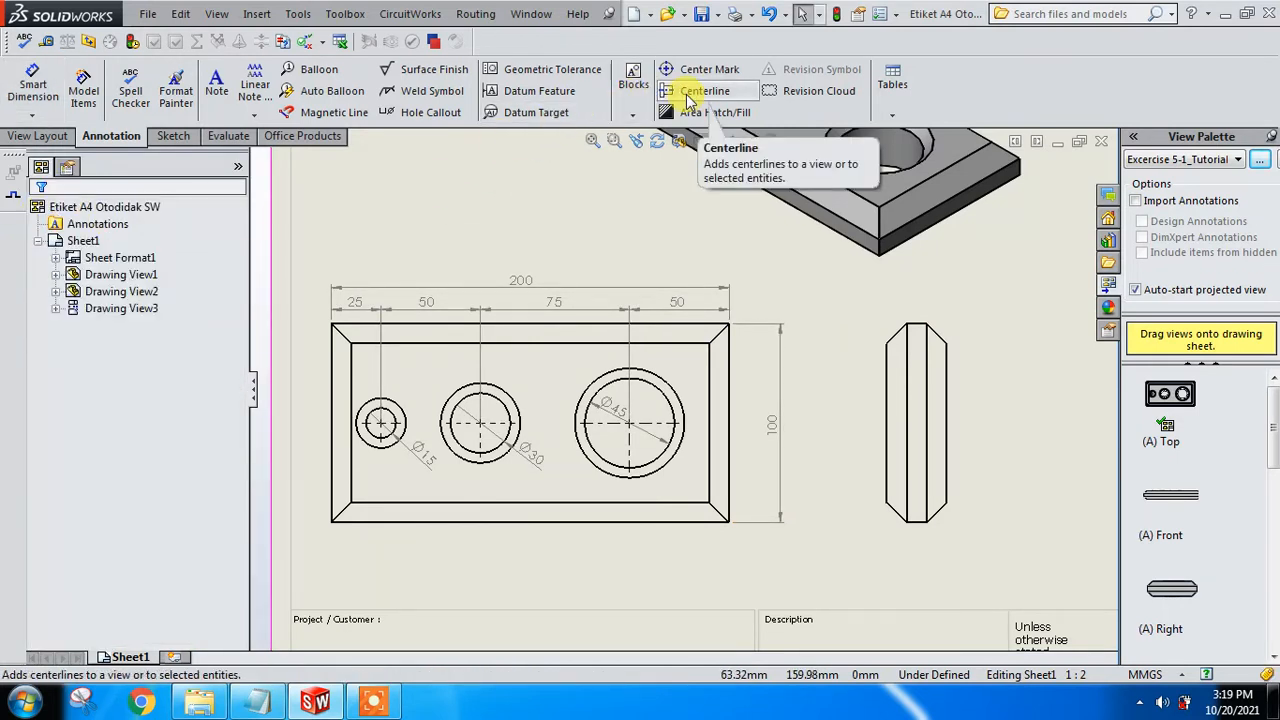
pyautogui.click(33, 88)
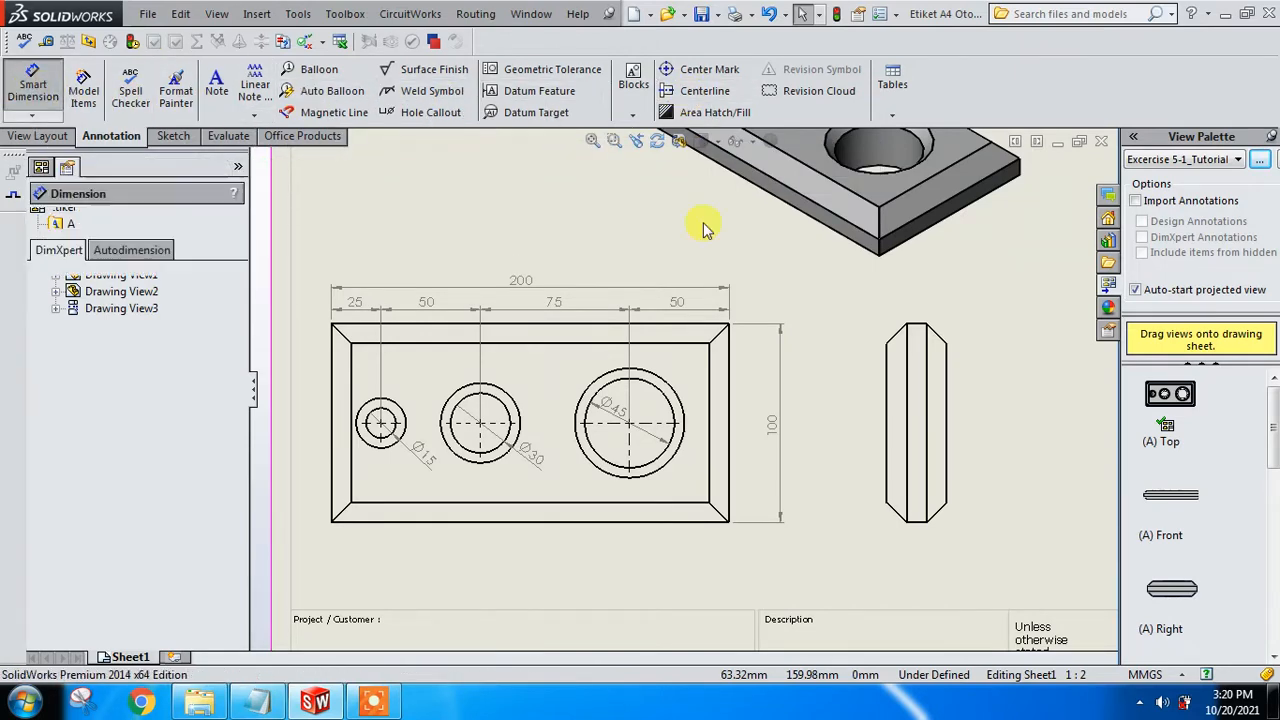
pyautogui.scroll(-2, 910, 312)
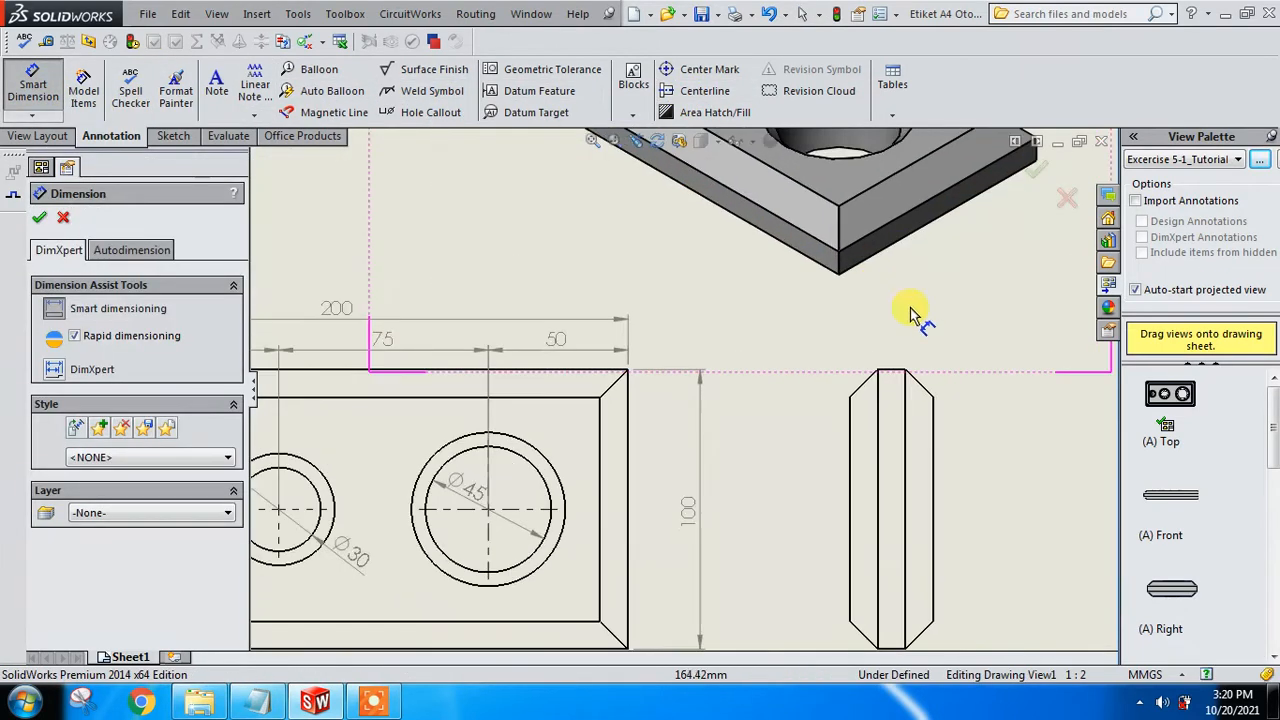
pyautogui.click(921, 386)
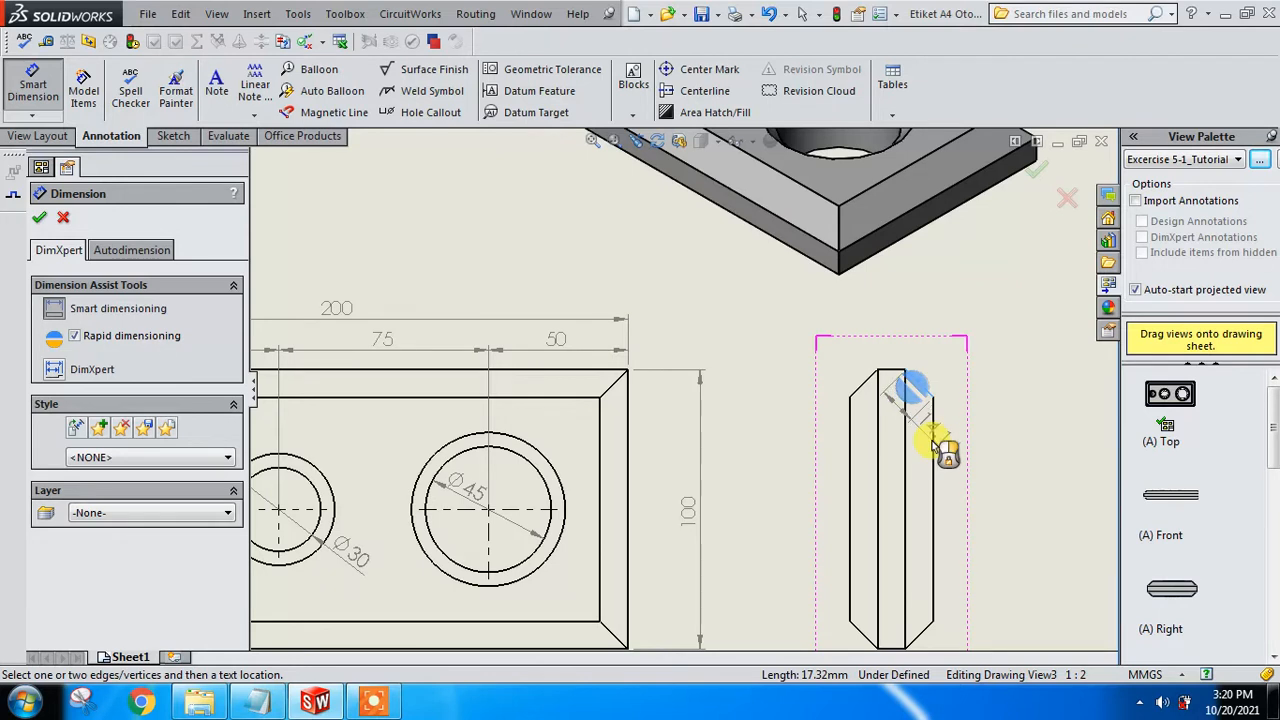
pyautogui.click(932, 476)
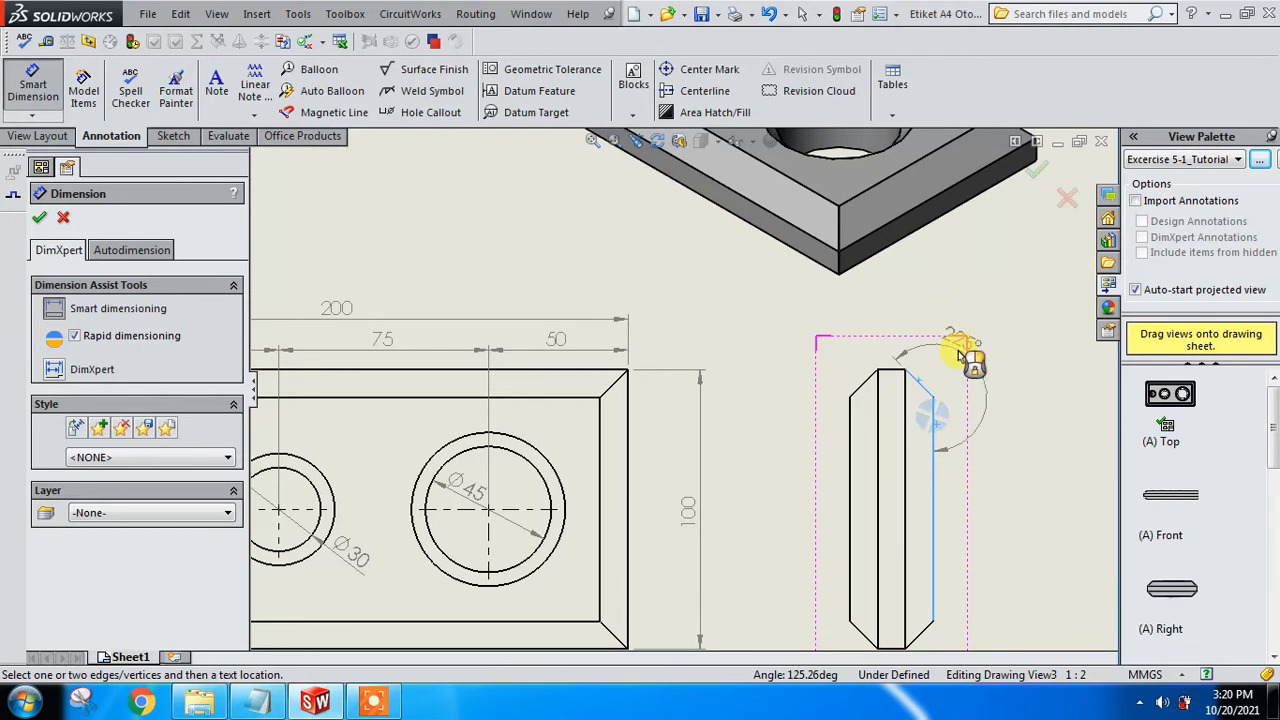
pyautogui.press('Escape')
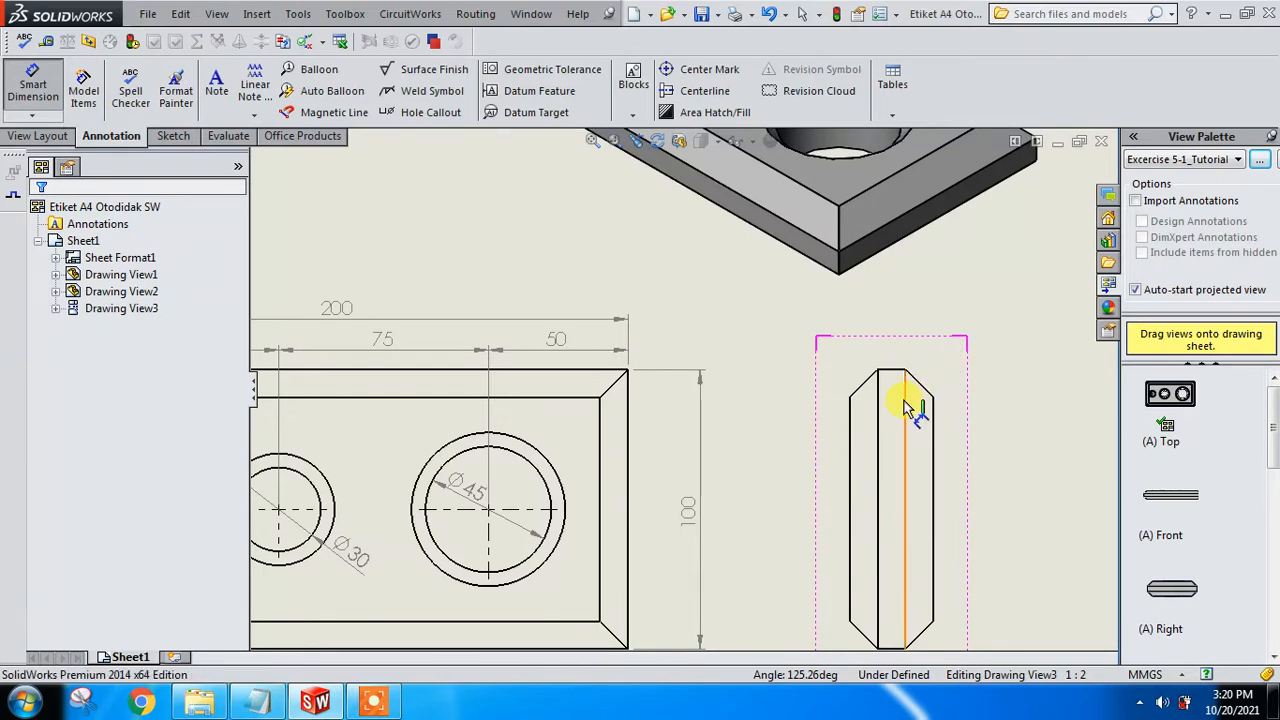
# Step: Dimension the acute angle between the side view's upper chamfer and the adjoining inner vertical line, placing it outside the profile
pyautogui.click(905, 405)
pyautogui.click(916, 383)
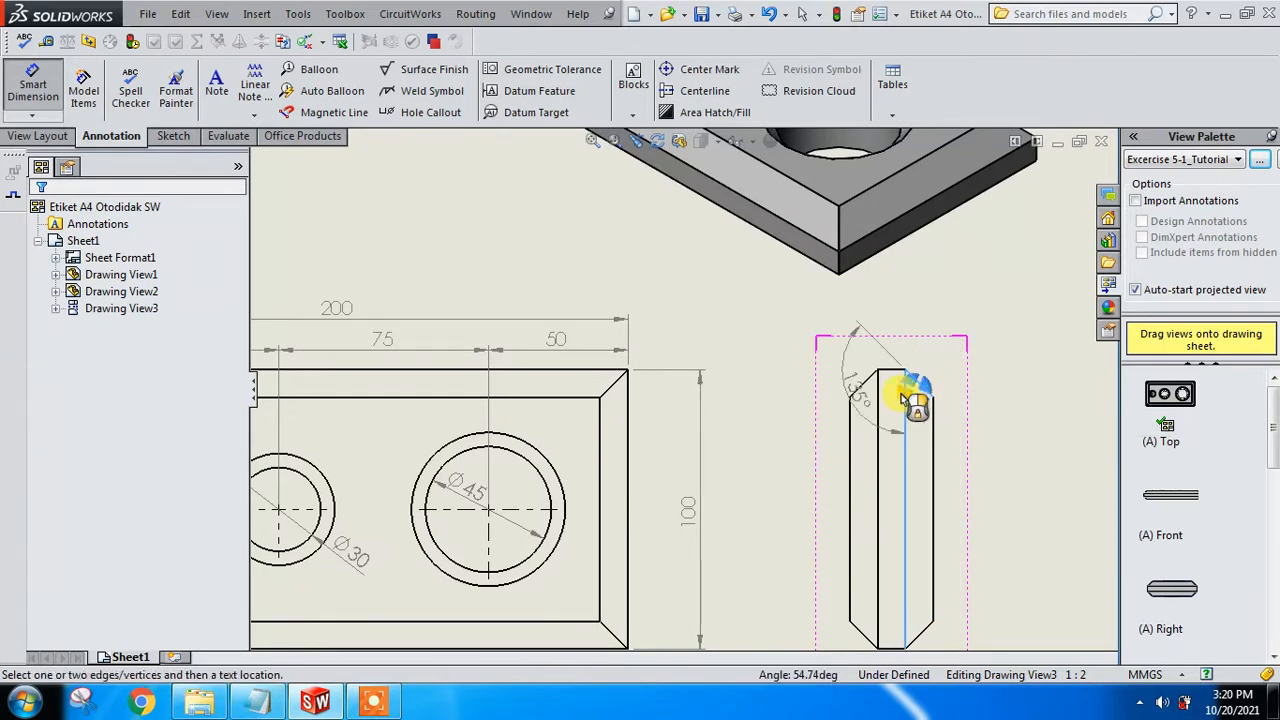
pyautogui.scroll(-2, 900, 391)
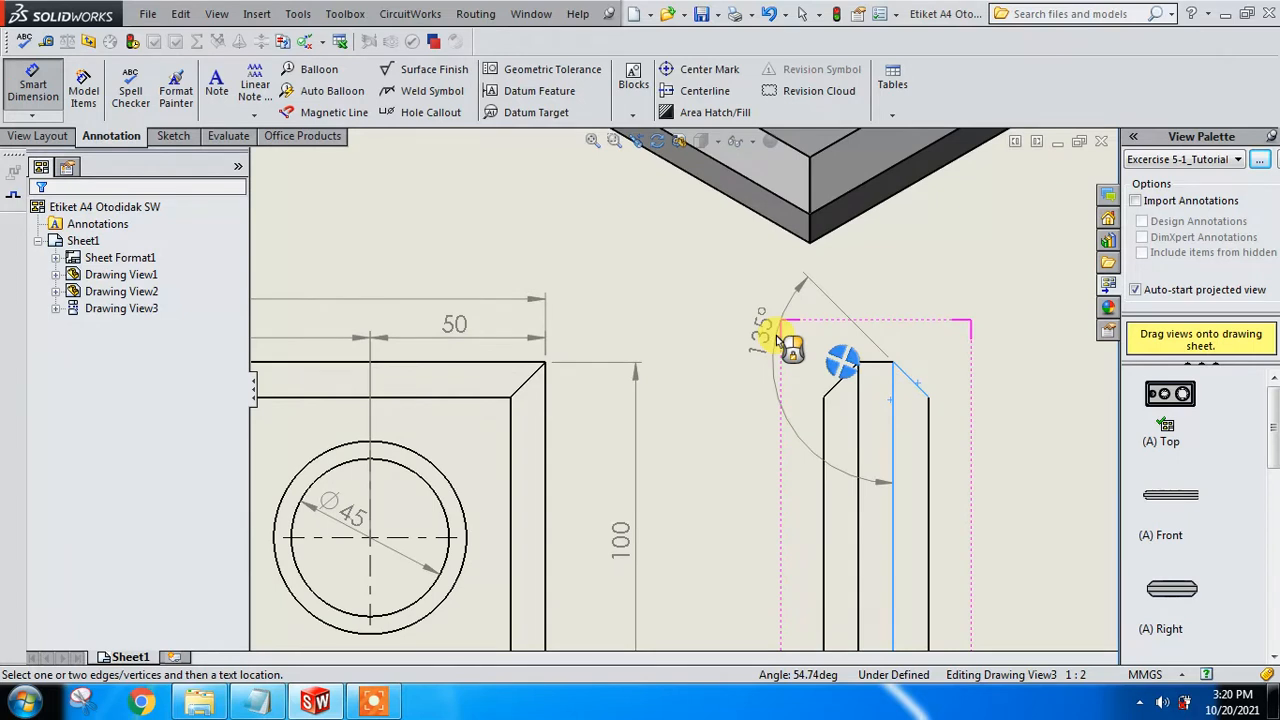
pyautogui.scroll(-2, 908, 400)
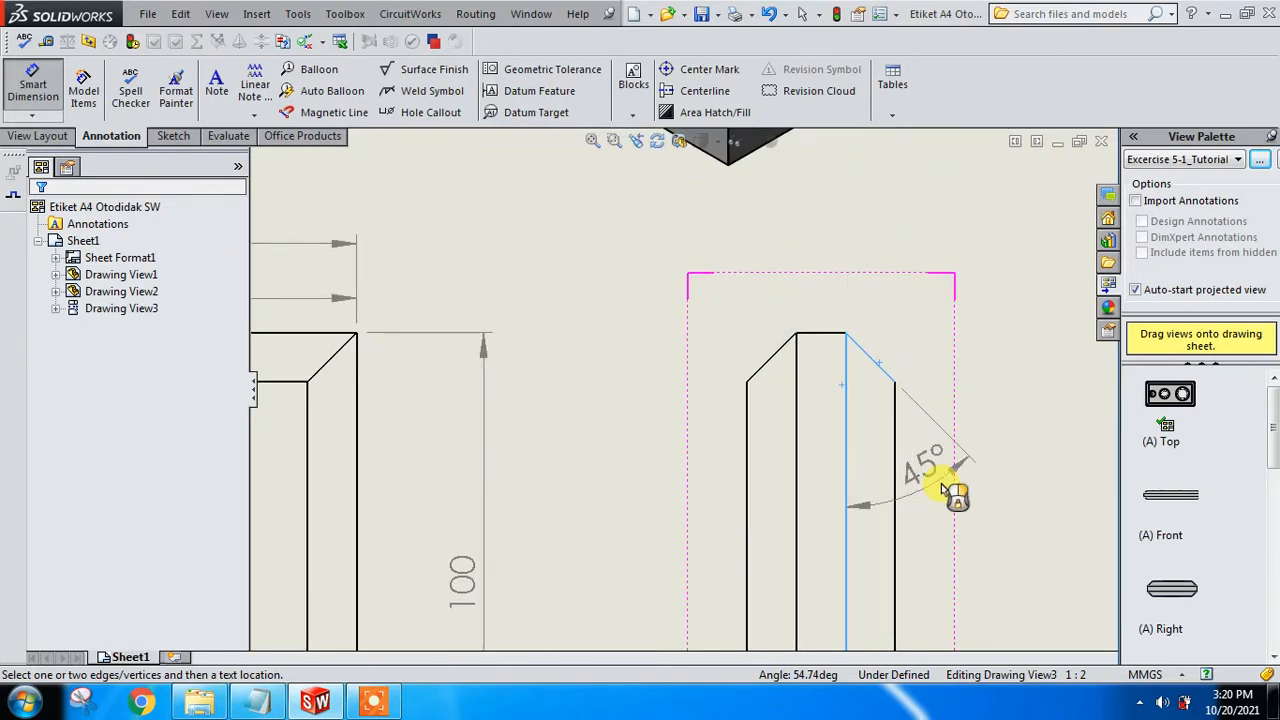
pyautogui.click(1018, 488)
# Step: Dimension the overall plate thickness between the outer vertical edges of the side view, placing the dimension centred above it
pyautogui.scroll(3, 980, 415)
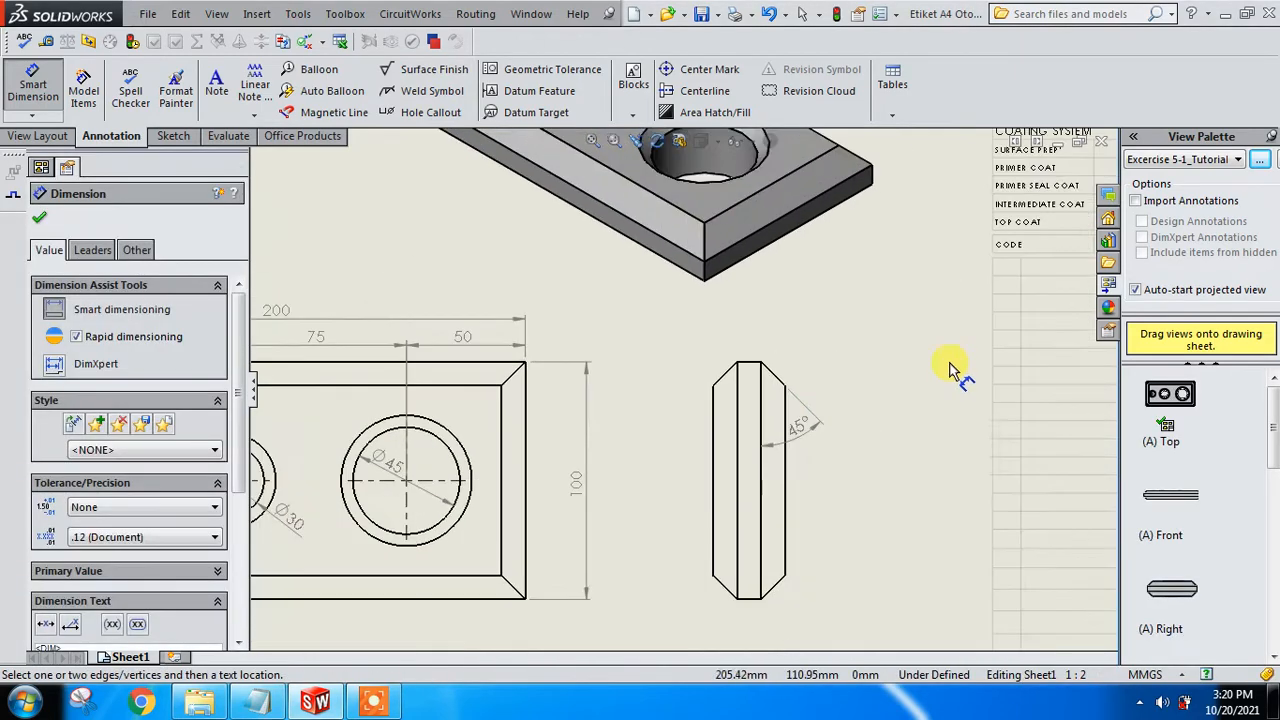
pyautogui.scroll(1, 836, 381)
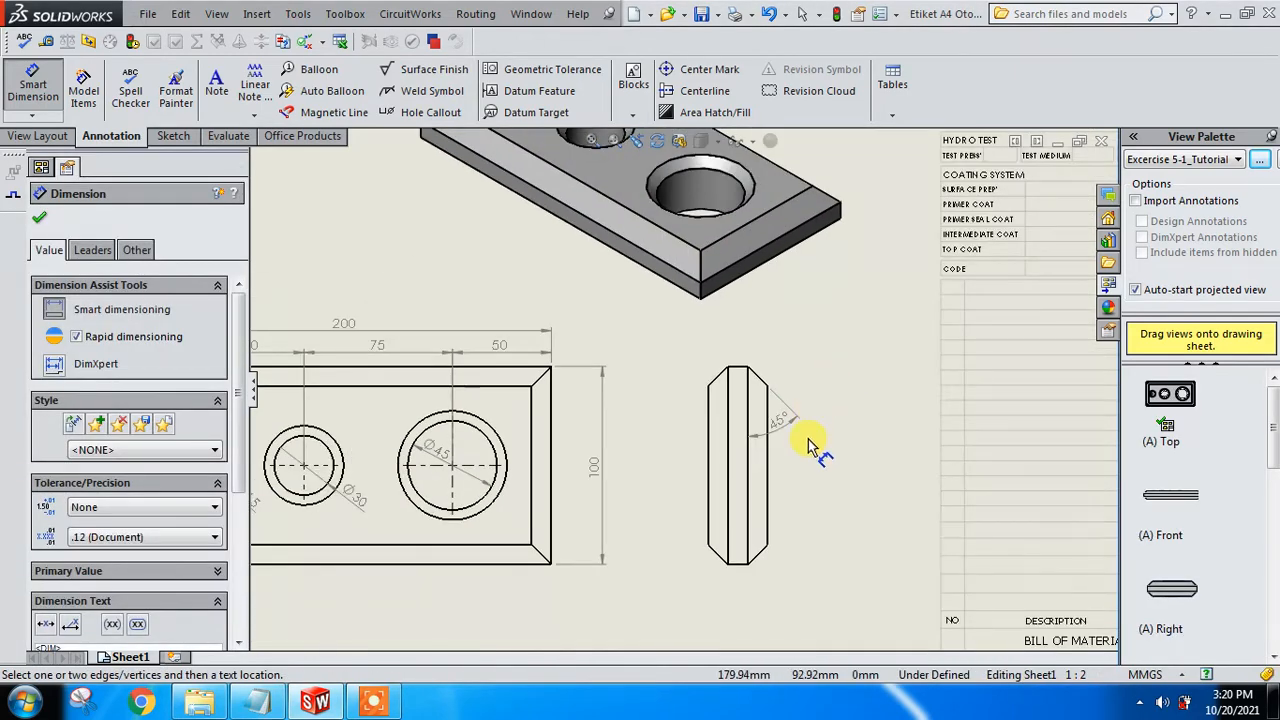
pyautogui.scroll(2, 806, 457)
pyautogui.scroll(-2, 694, 508)
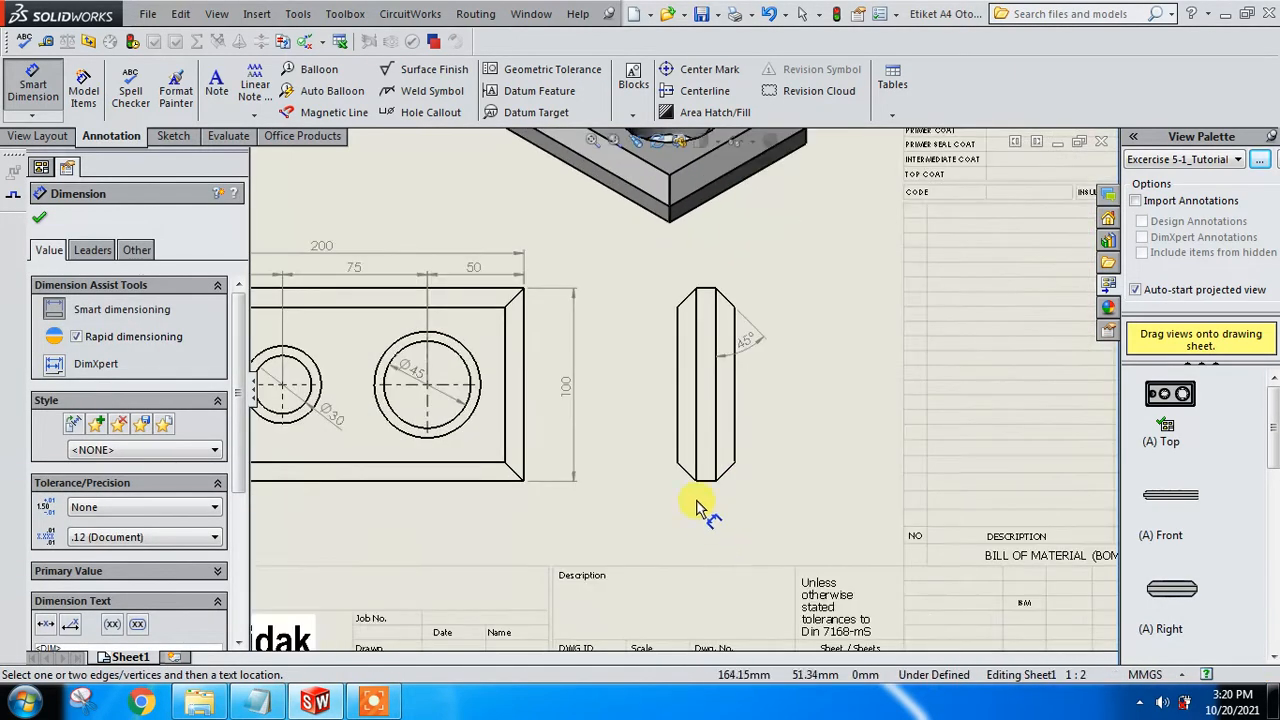
pyautogui.scroll(-2, 686, 312)
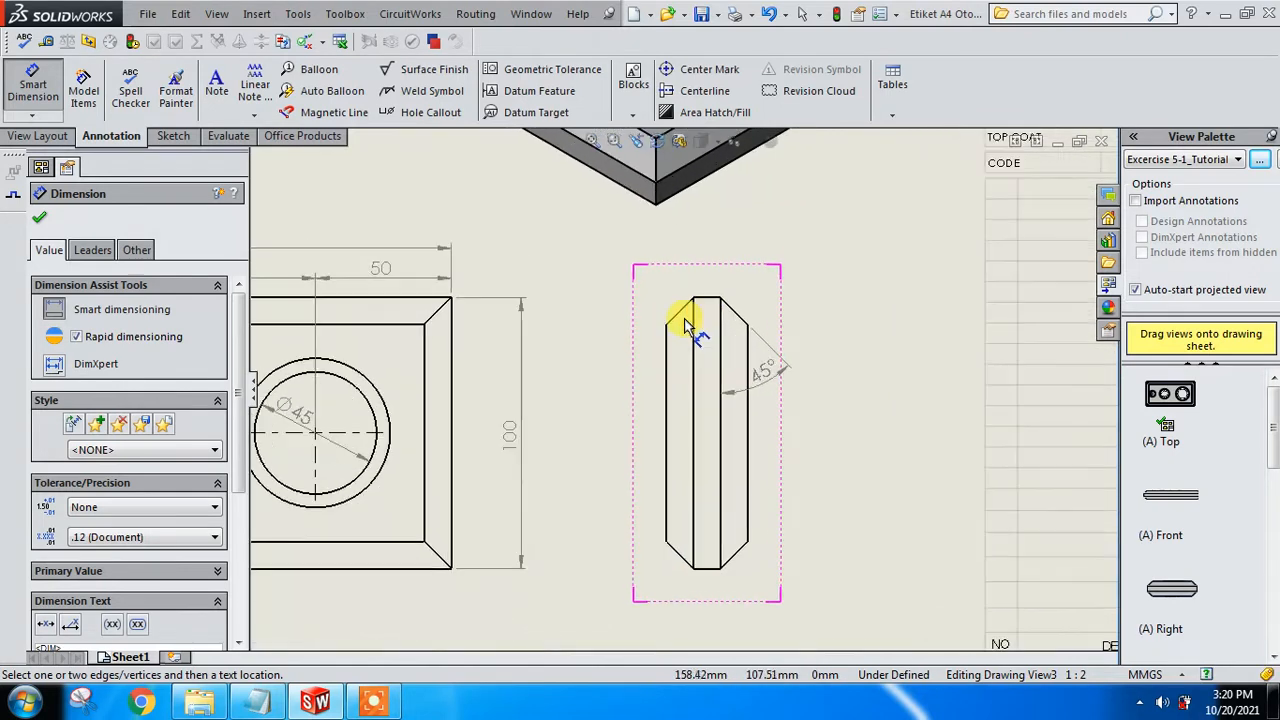
pyautogui.click(667, 362)
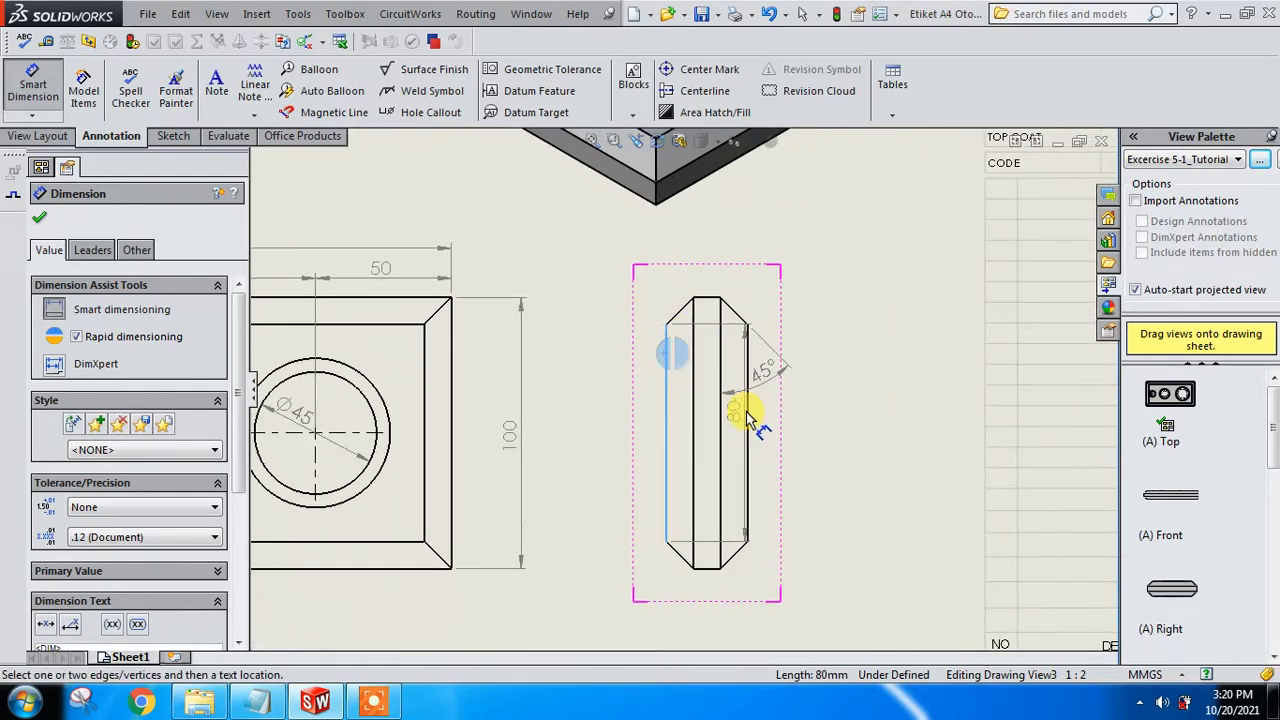
pyautogui.click(749, 340)
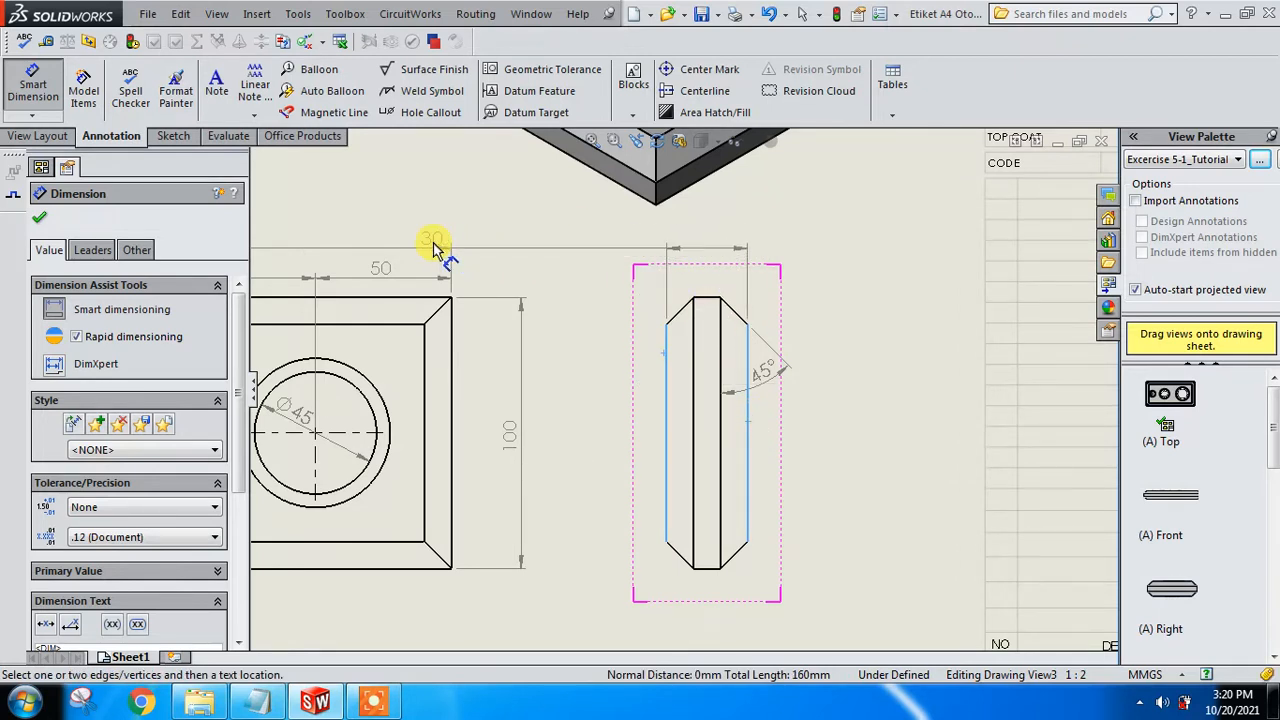
pyautogui.click(463, 252)
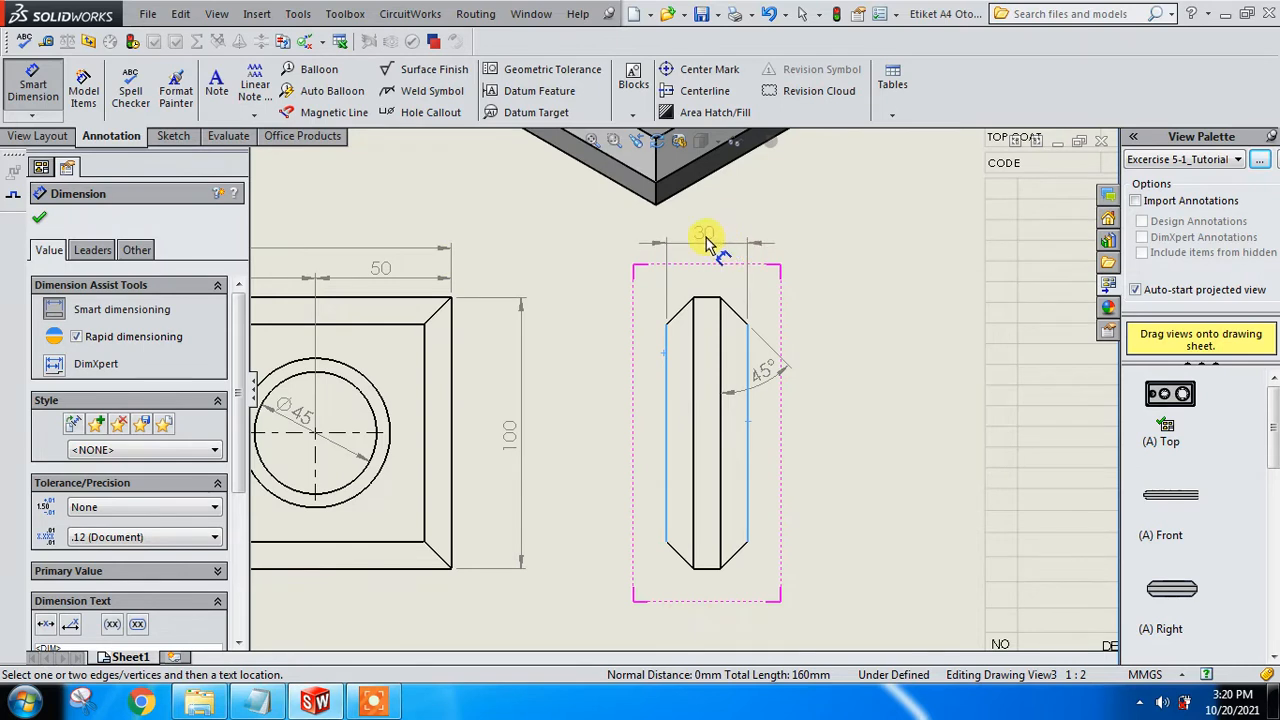
pyautogui.click(706, 240)
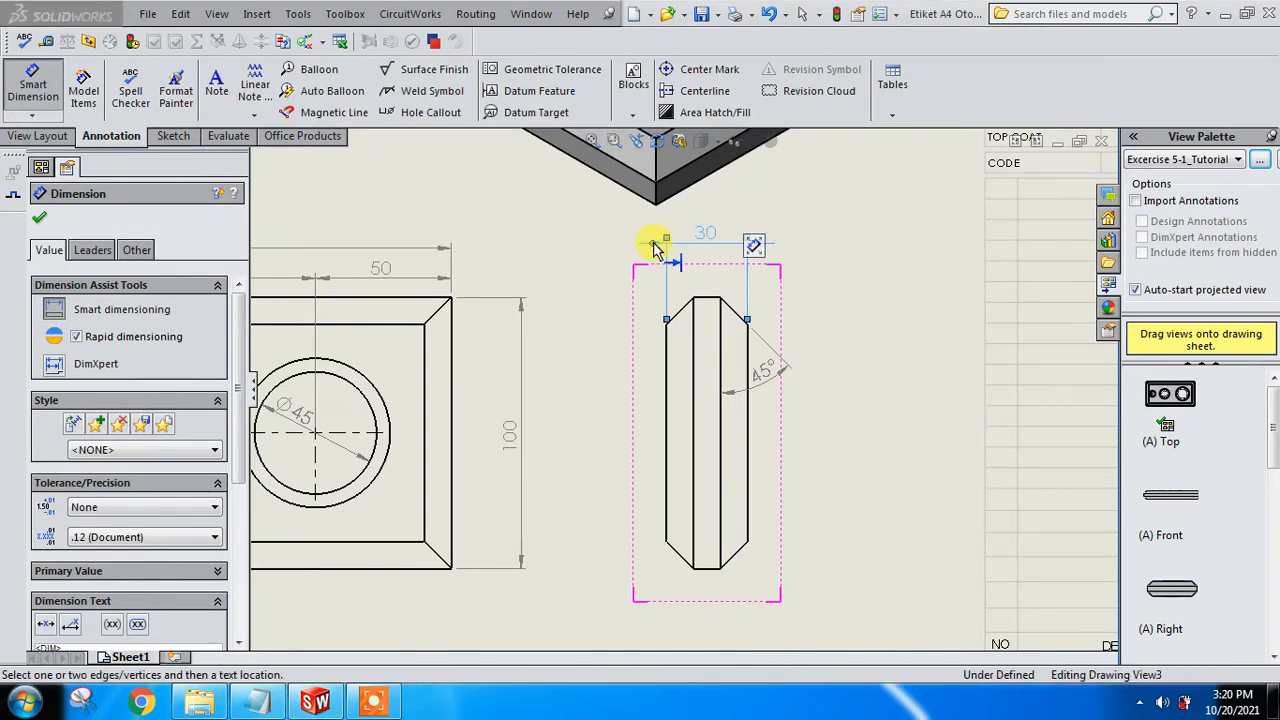
# Step: Dimension the width of the flat between the side view's two inner vertical lines, placing it below the overall thickness dimension
pyautogui.scroll(-3, 728, 323)
pyautogui.click(677, 350)
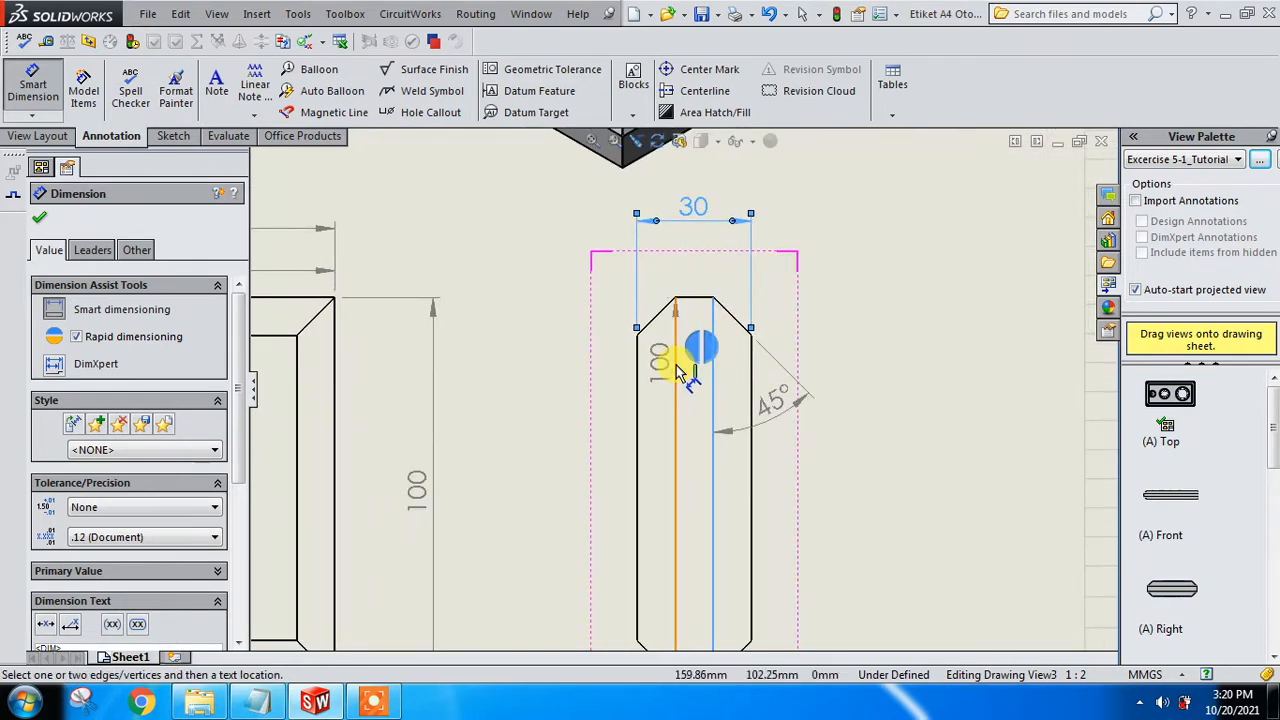
pyautogui.scroll(-2, 699, 281)
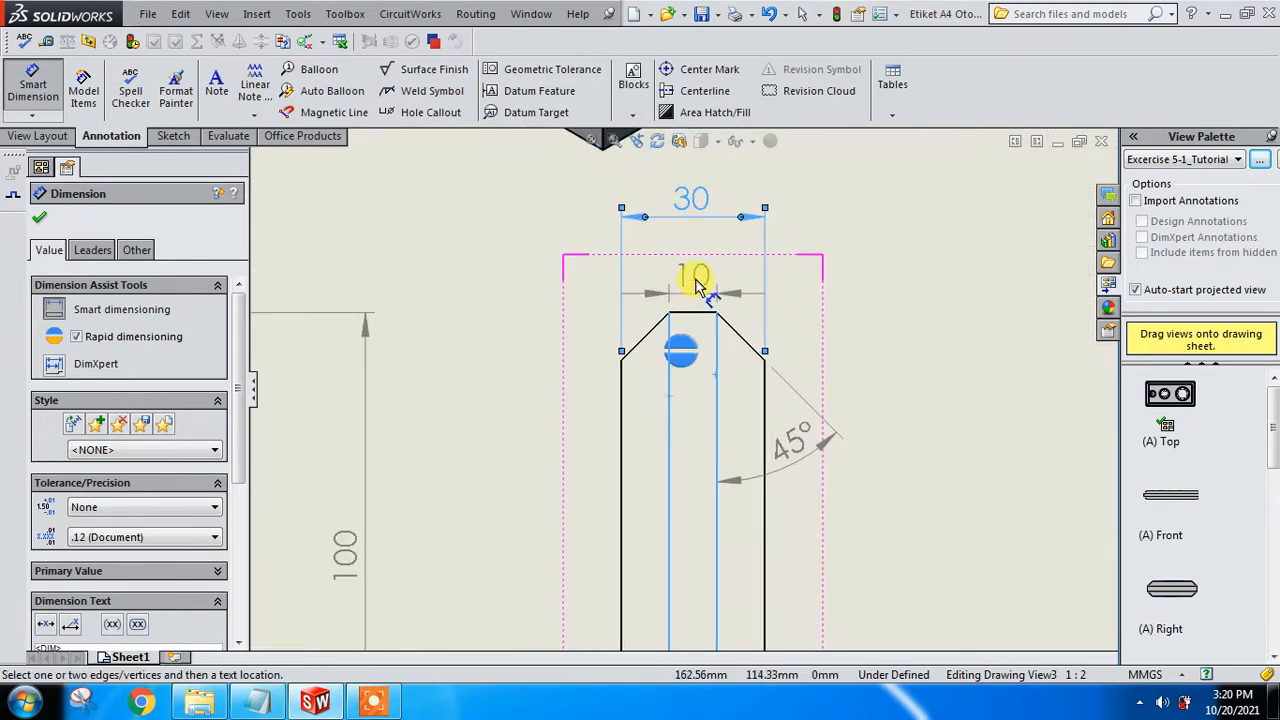
pyautogui.scroll(2, 680, 390)
pyautogui.scroll(3, 684, 520)
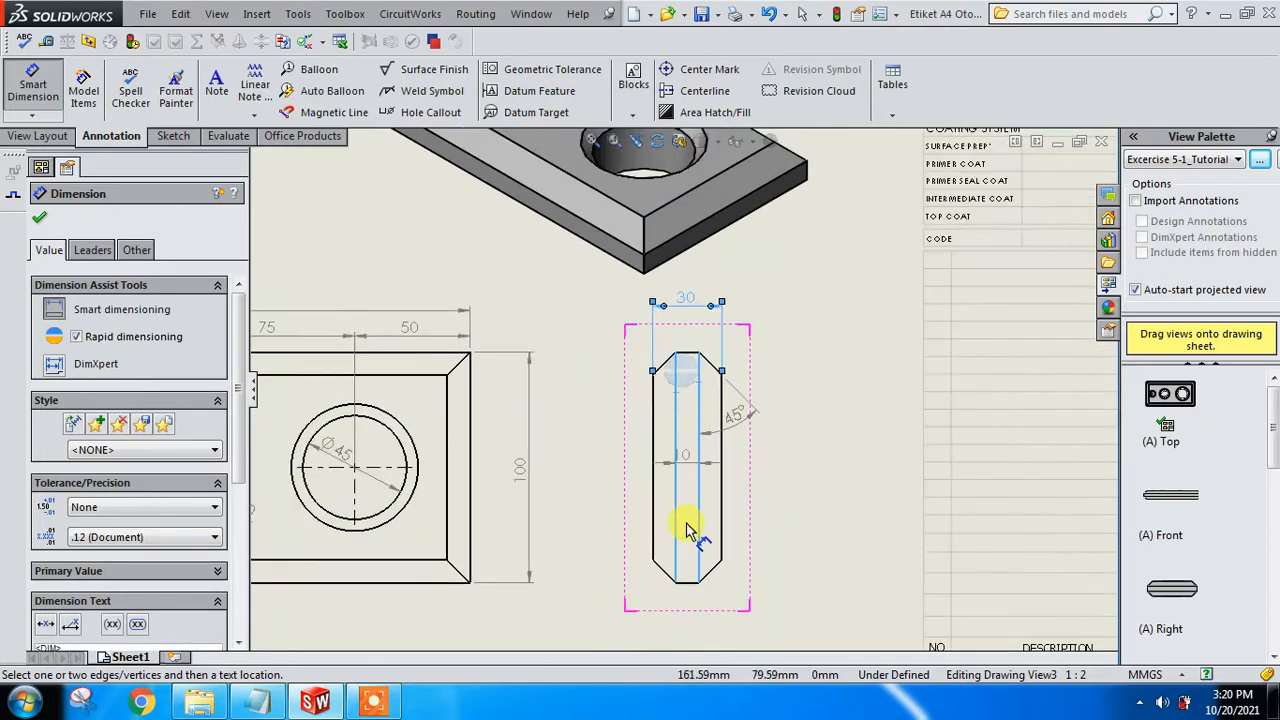
pyautogui.scroll(-4, 678, 365)
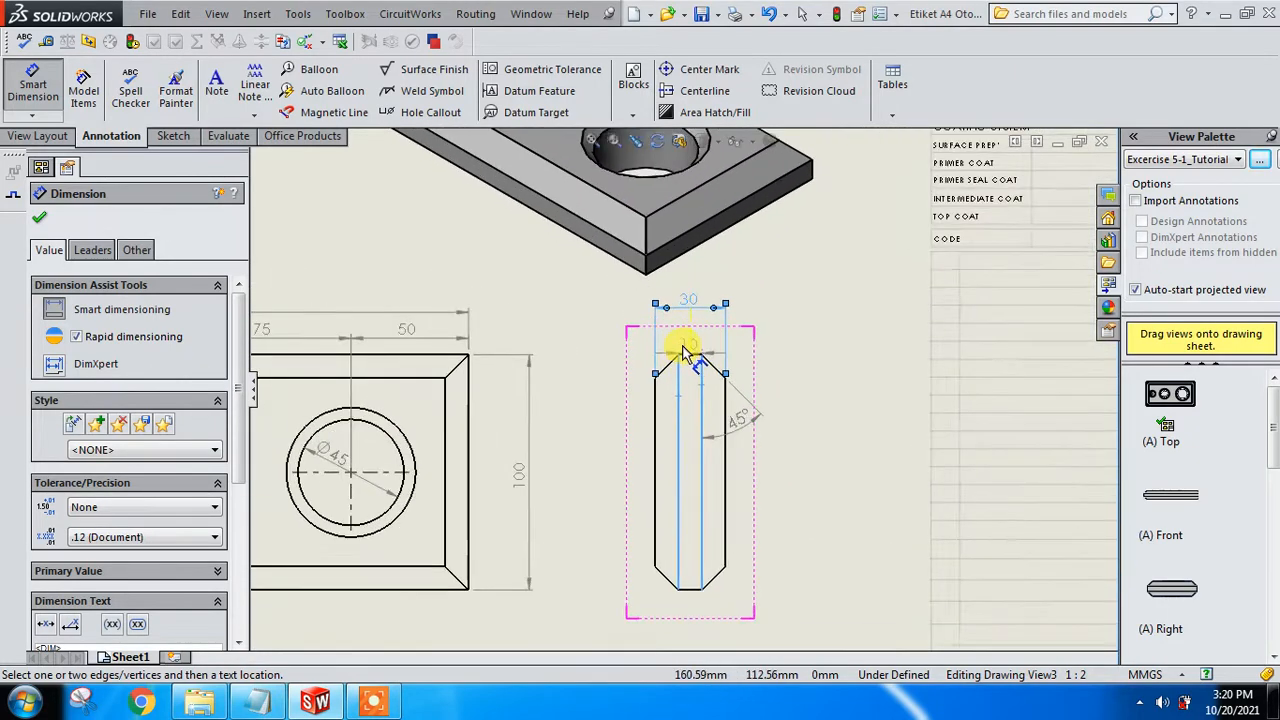
pyautogui.click(705, 338)
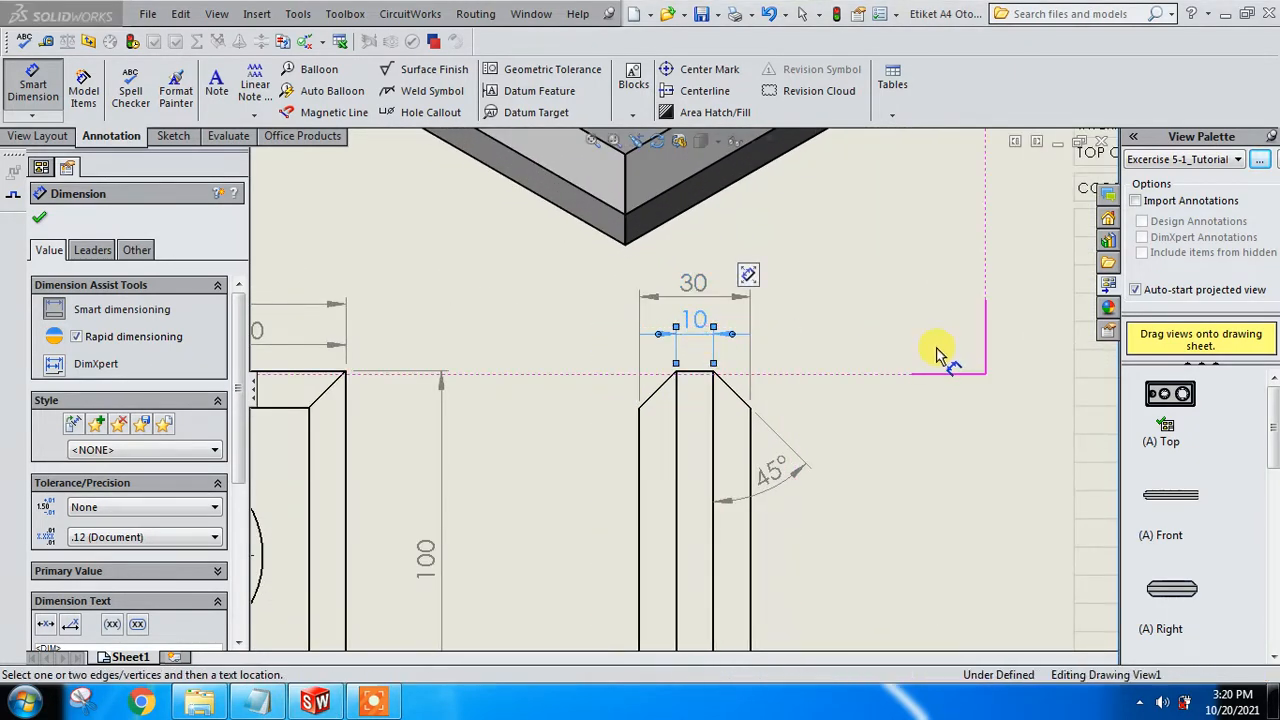
pyautogui.scroll(4, 935, 550)
pyautogui.scroll(-1, 760, 524)
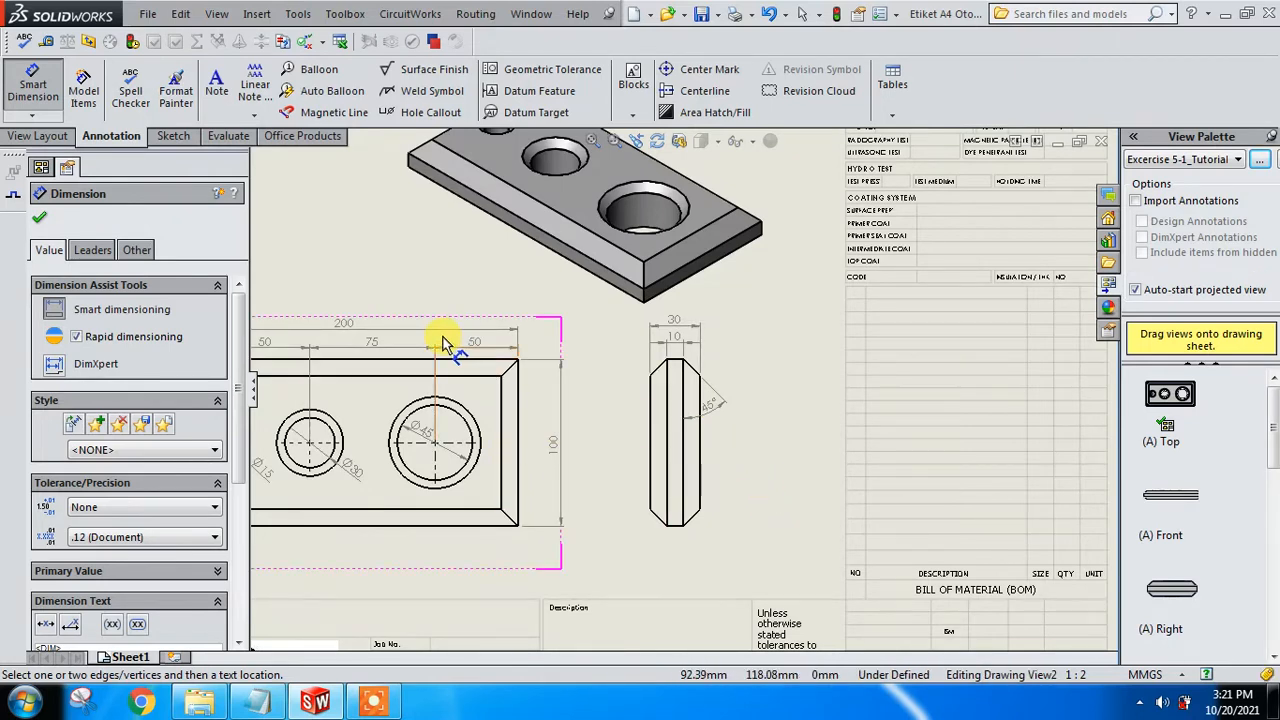
pyautogui.click(704, 94)
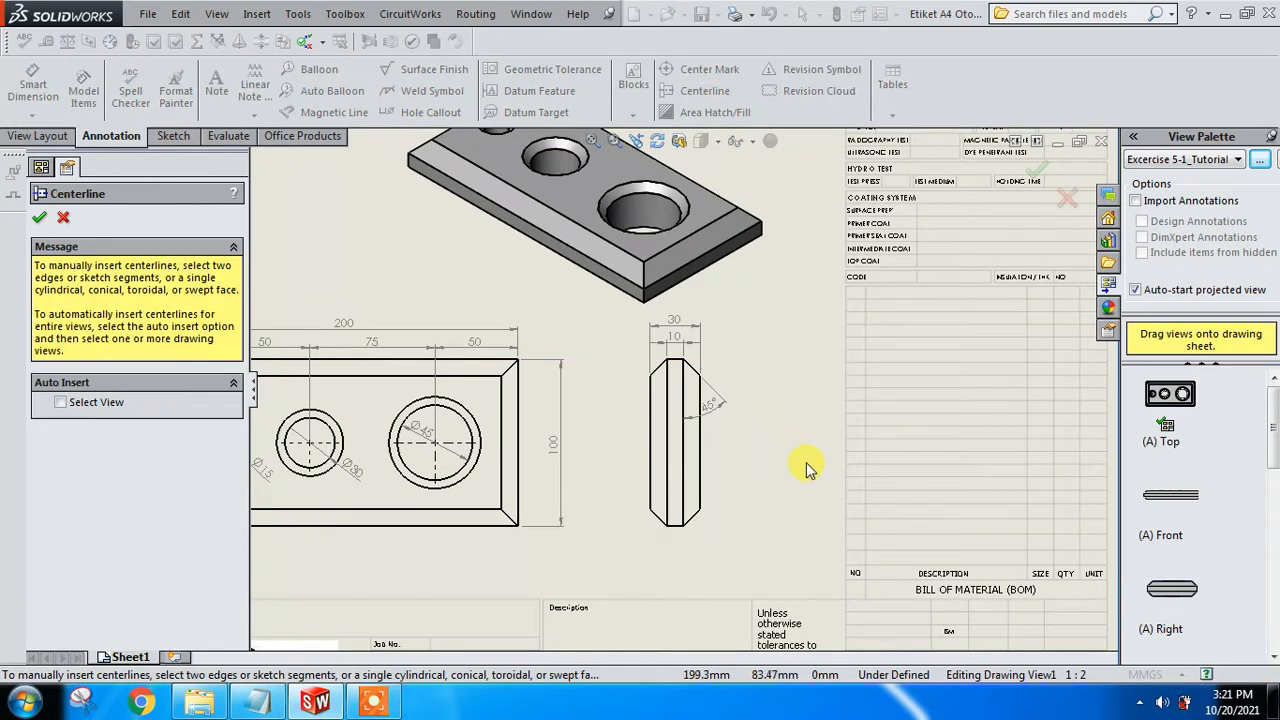
pyautogui.scroll(-2, 695, 478)
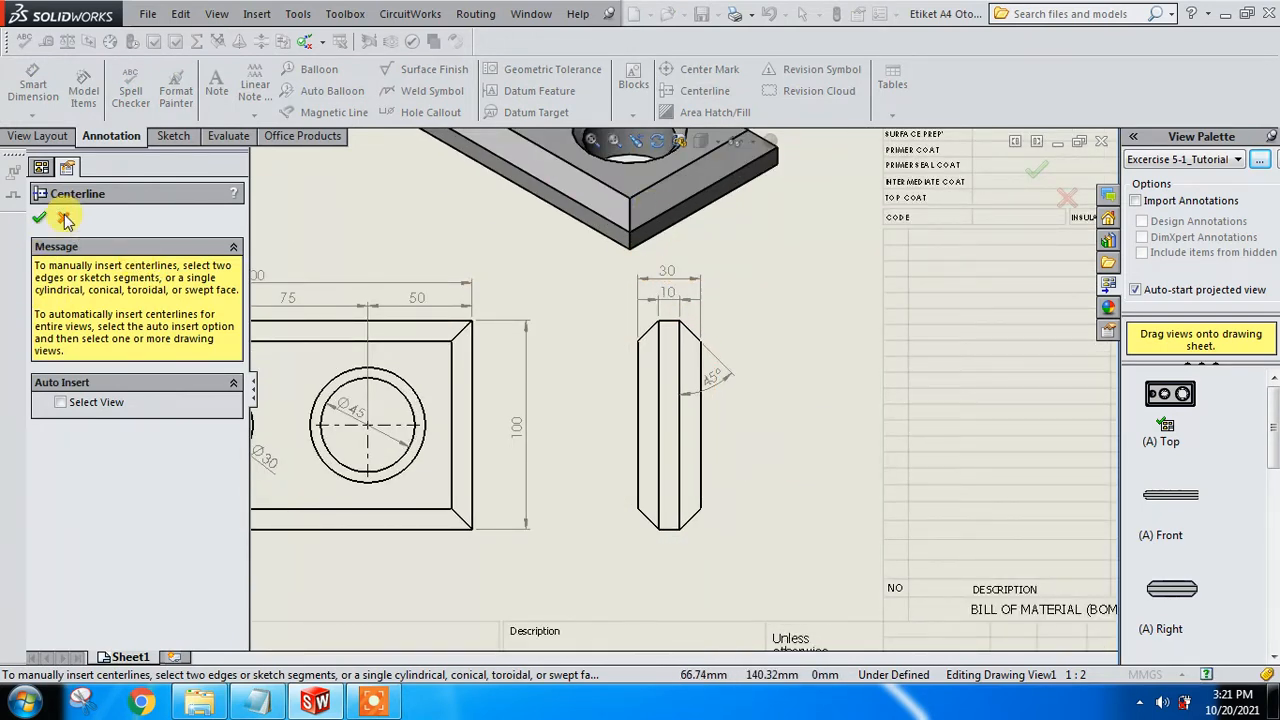
pyautogui.click(702, 493)
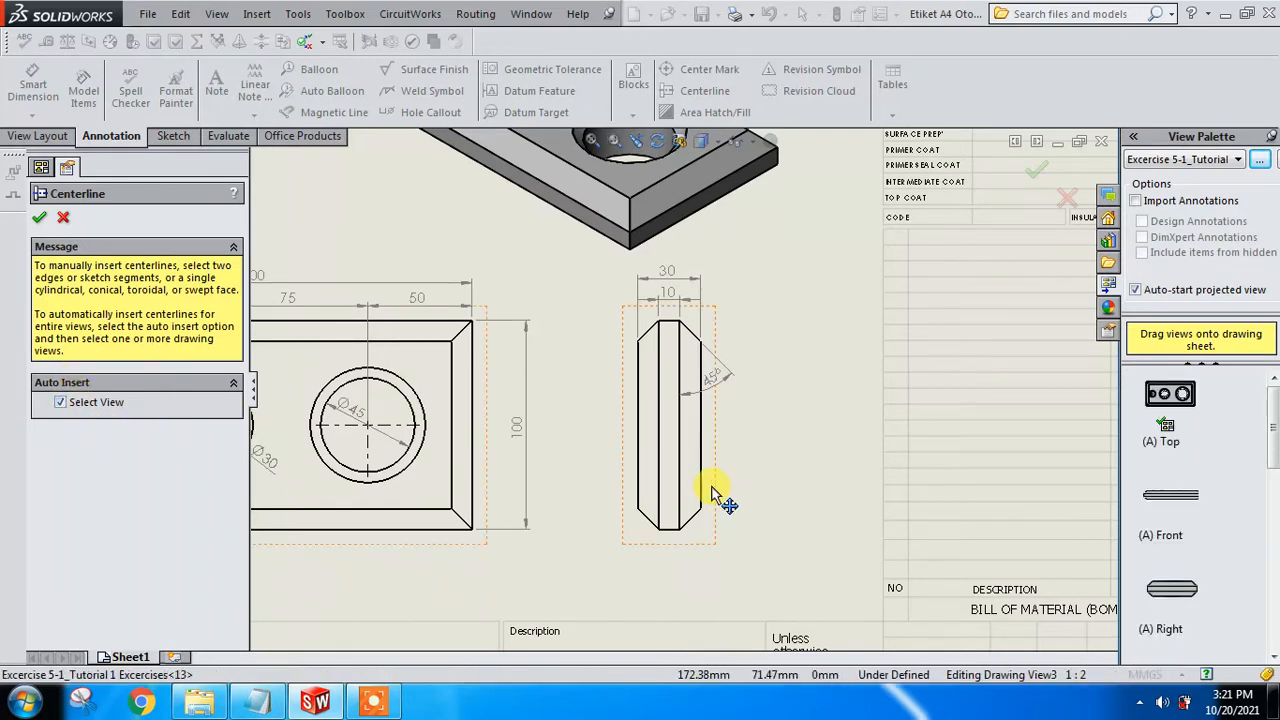
pyautogui.click(39, 217)
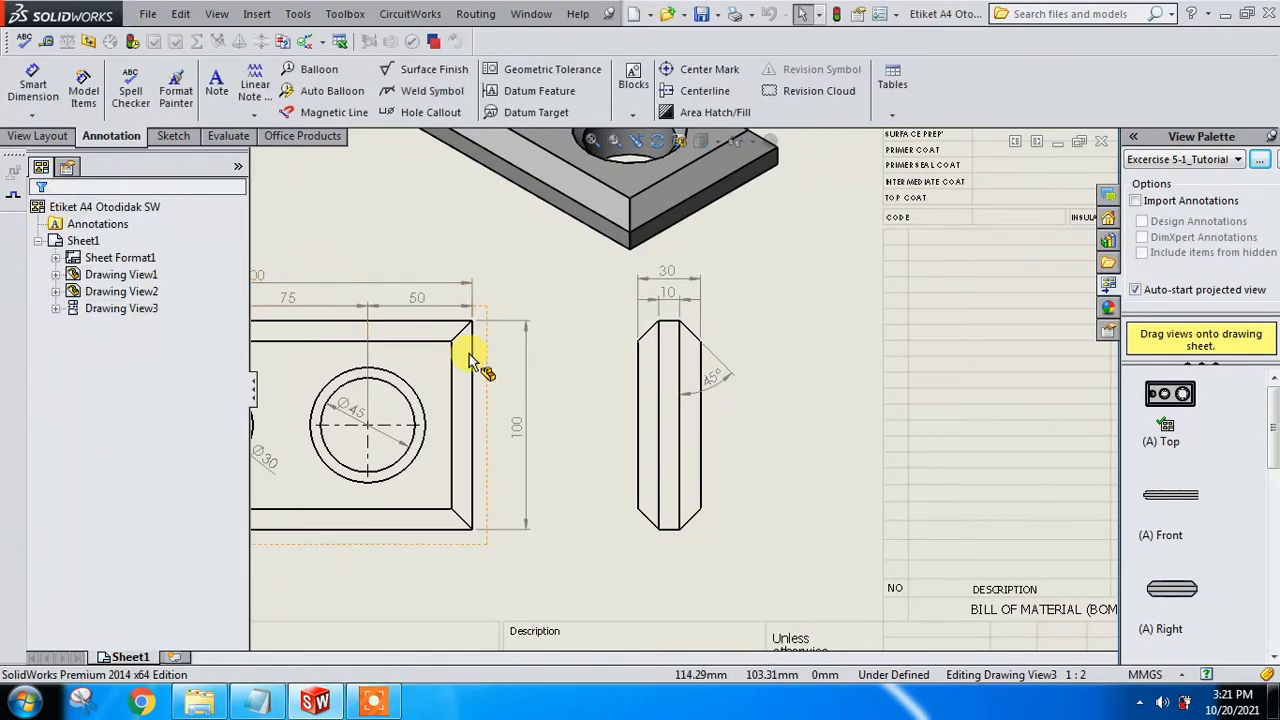
# Step: Cut the side view with a horizontal section line through the midpoint of its outer vertical edge
pyautogui.scroll(2, 699, 428)
pyautogui.scroll(-1, 656, 432)
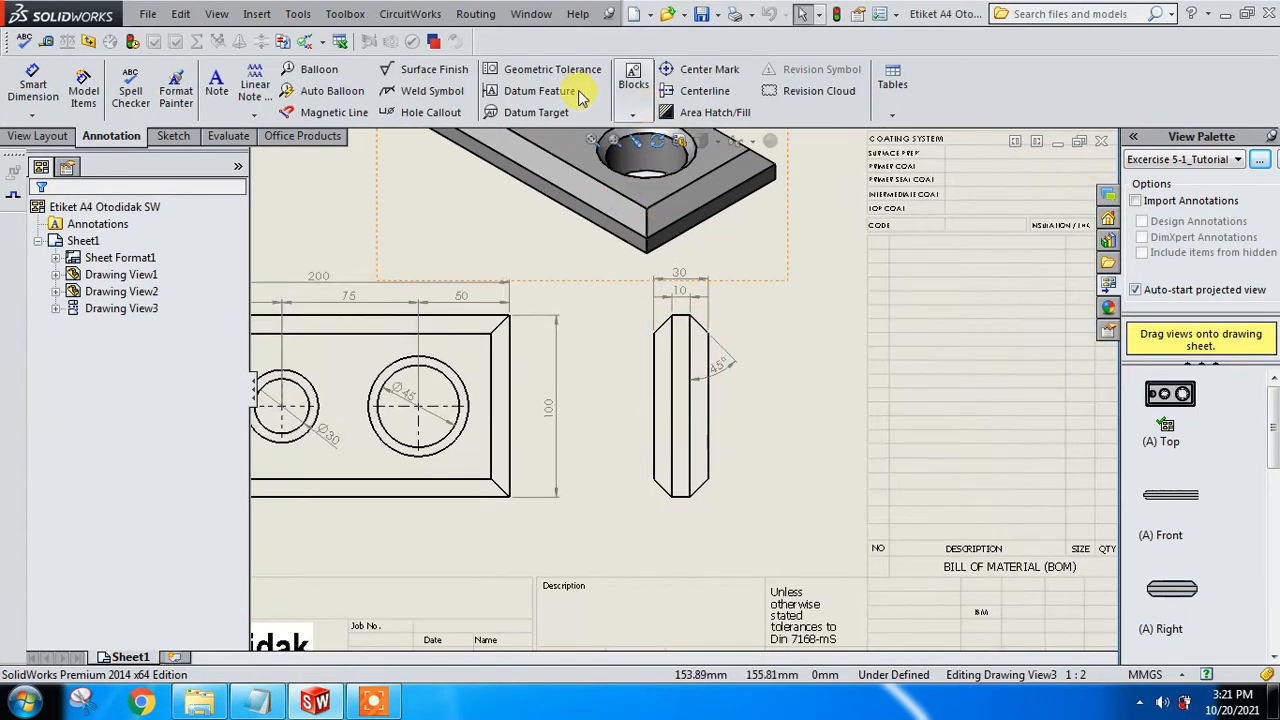
pyautogui.click(38, 136)
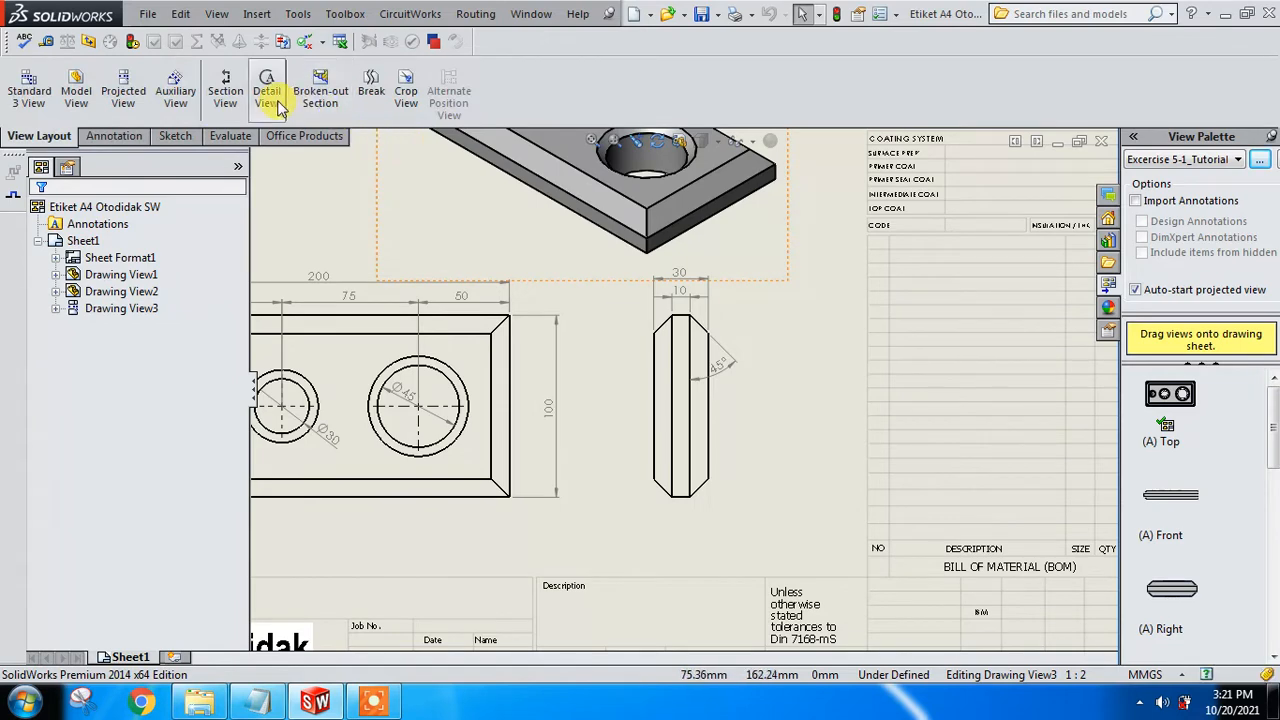
pyautogui.click(226, 100)
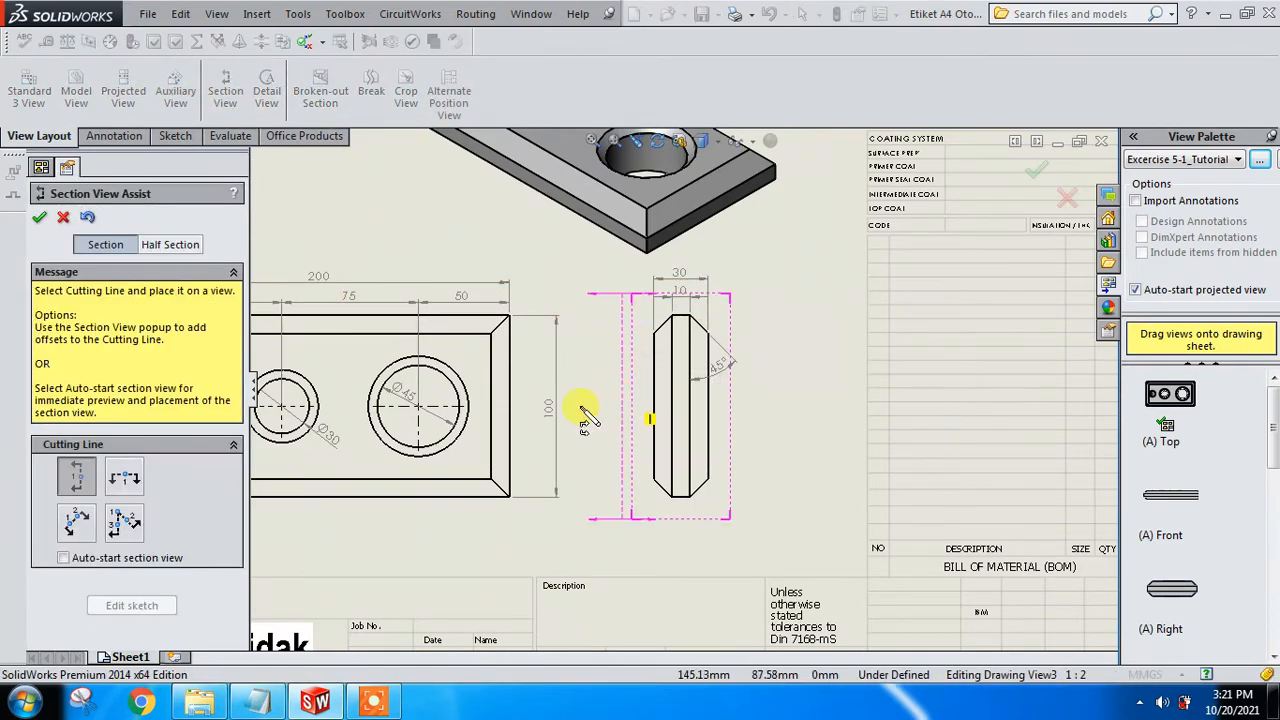
pyautogui.click(124, 477)
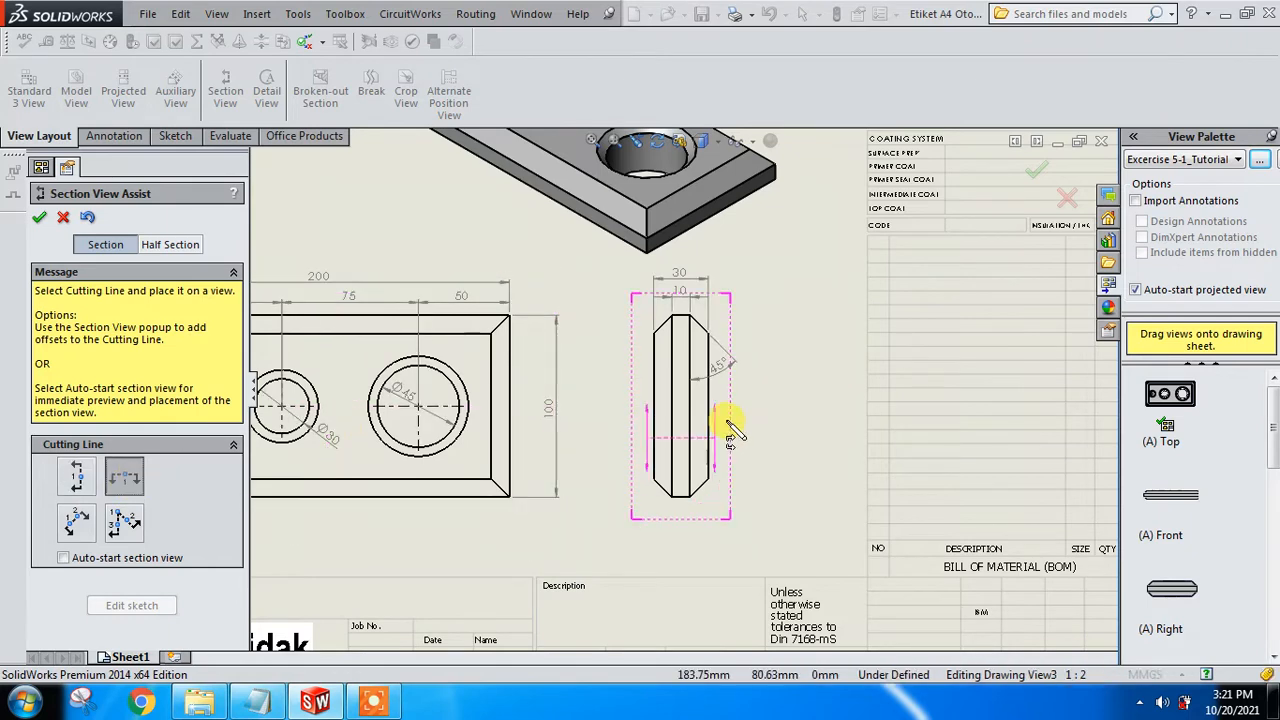
pyautogui.scroll(-1, 730, 430)
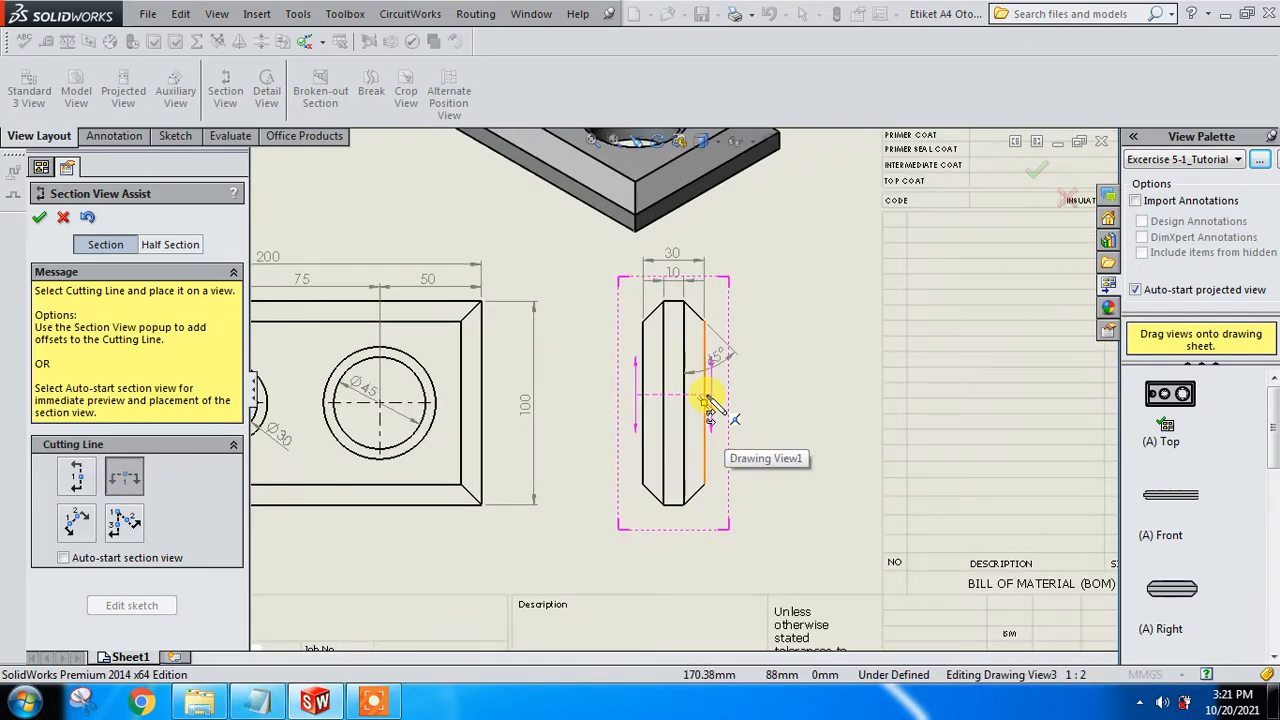
pyautogui.click(705, 403)
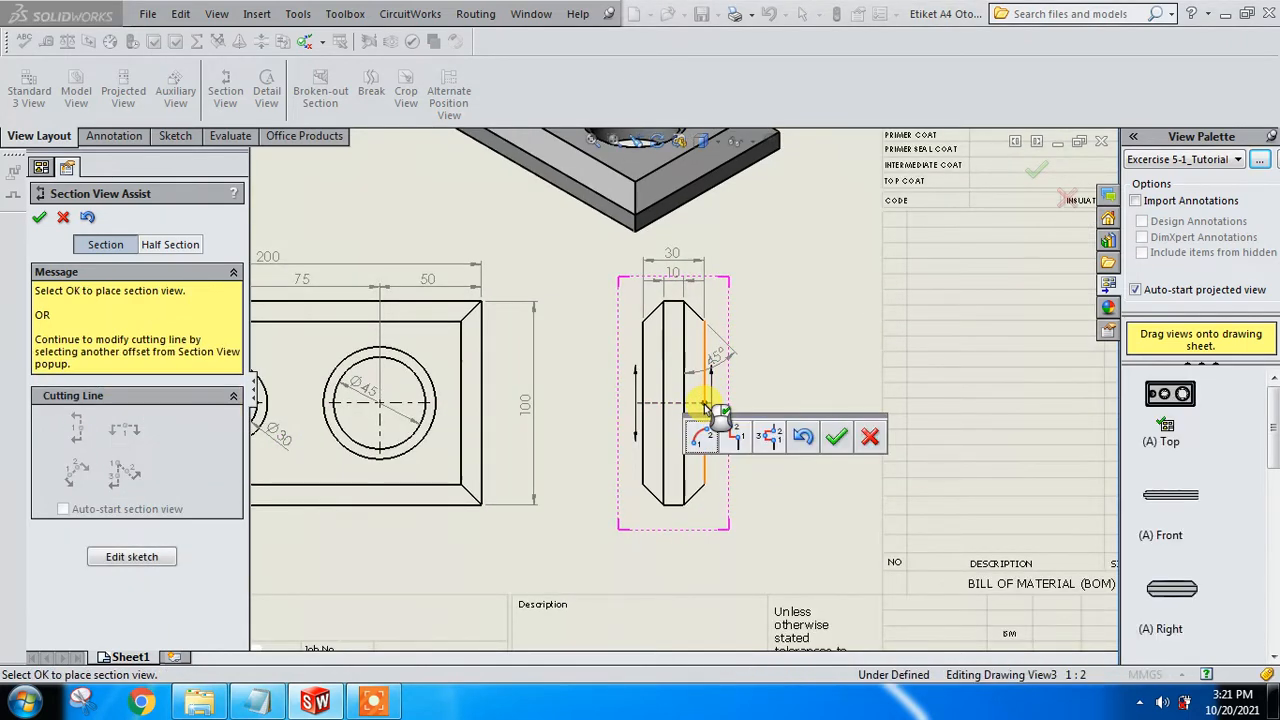
pyautogui.click(838, 438)
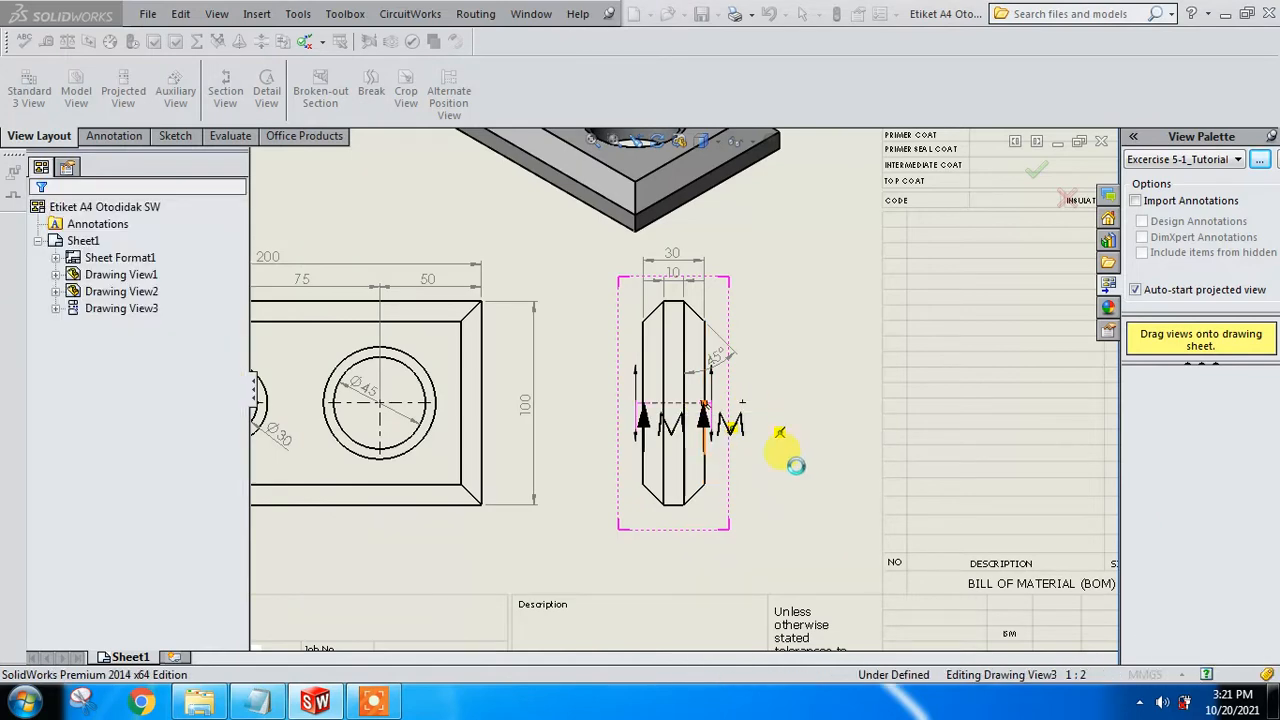
# Step: Place section view M-M directly below the side view
pyautogui.scroll(2, 728, 472)
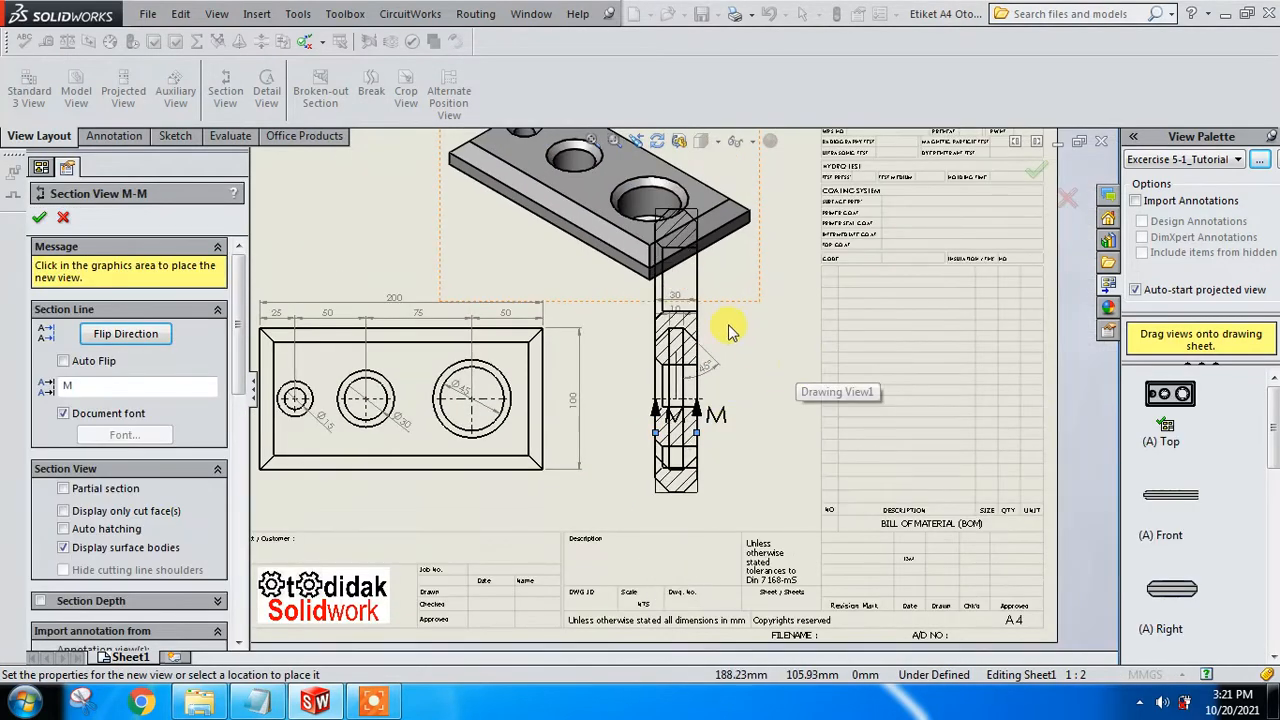
pyautogui.scroll(-2, 697, 295)
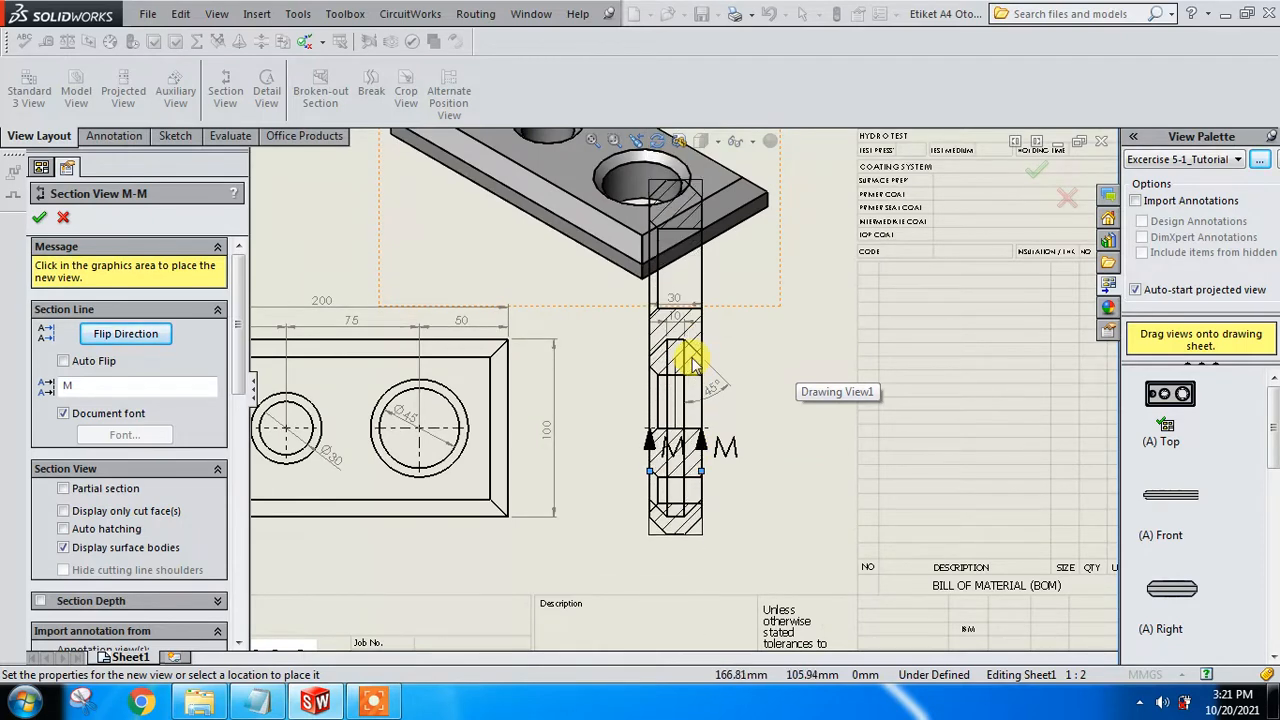
pyautogui.scroll(2, 690, 362)
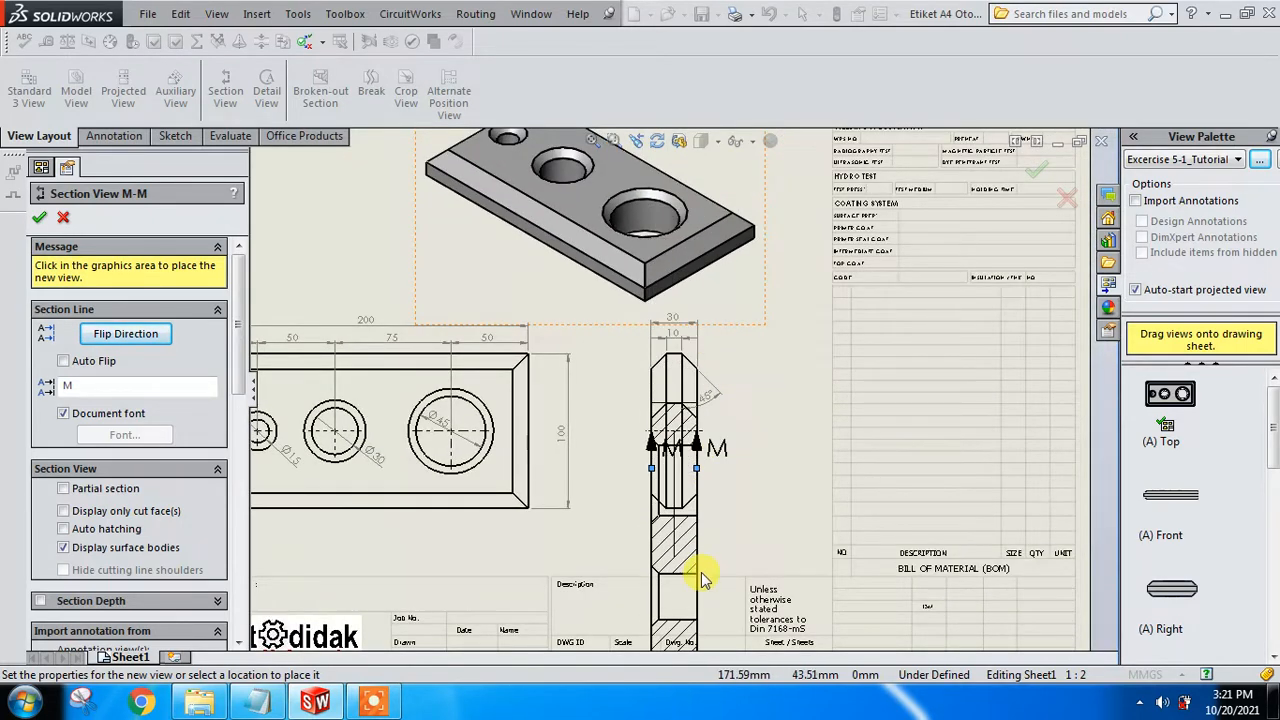
pyautogui.moveTo(689, 540); pyautogui.dragTo(689, 384, button='middle')
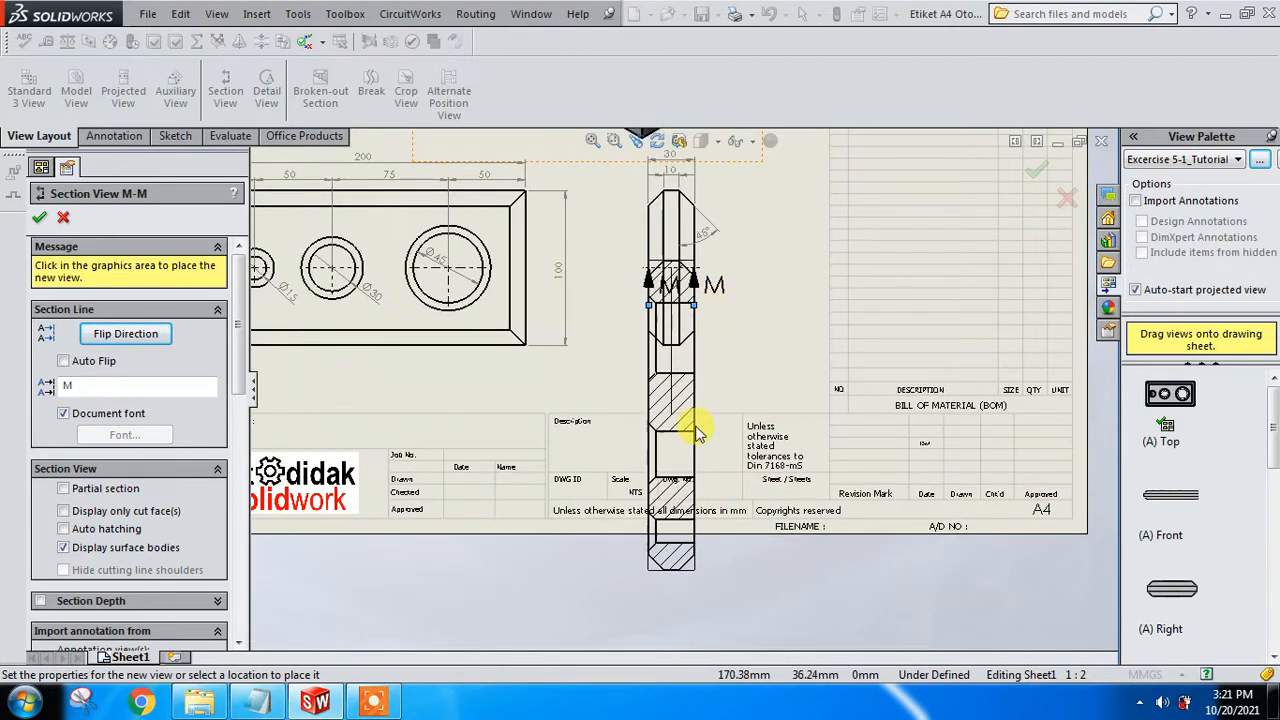
pyautogui.click(701, 518)
# Step: Move the left section label M outside the side view's profile and shift the side view slightly to the right
pyautogui.scroll(-3, 713, 318)
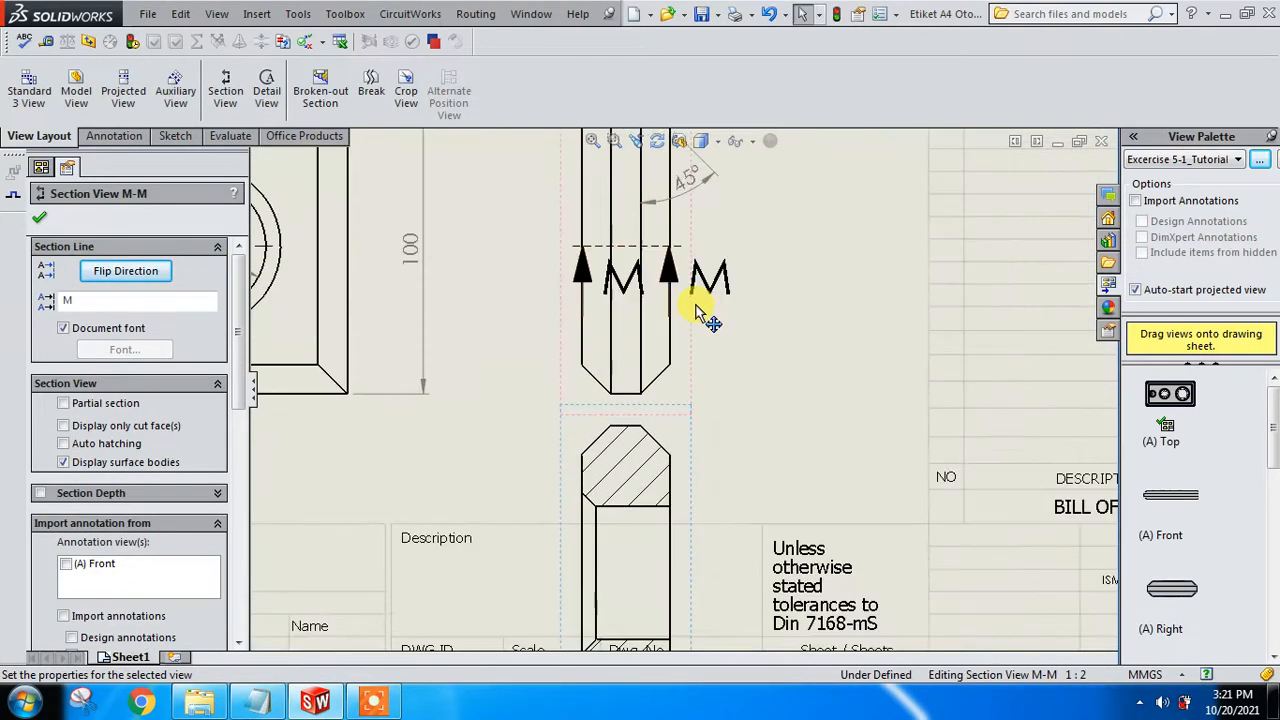
pyautogui.moveTo(620, 287); pyautogui.dragTo(580, 295)
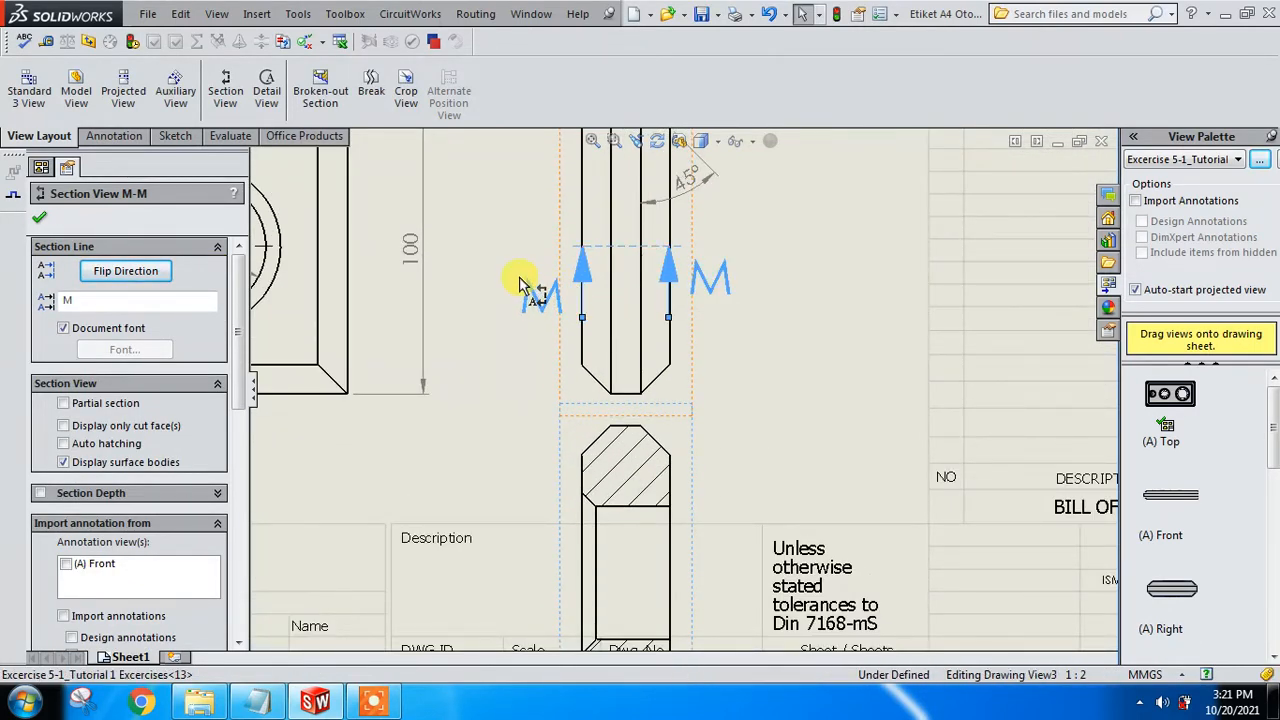
pyautogui.click(735, 300)
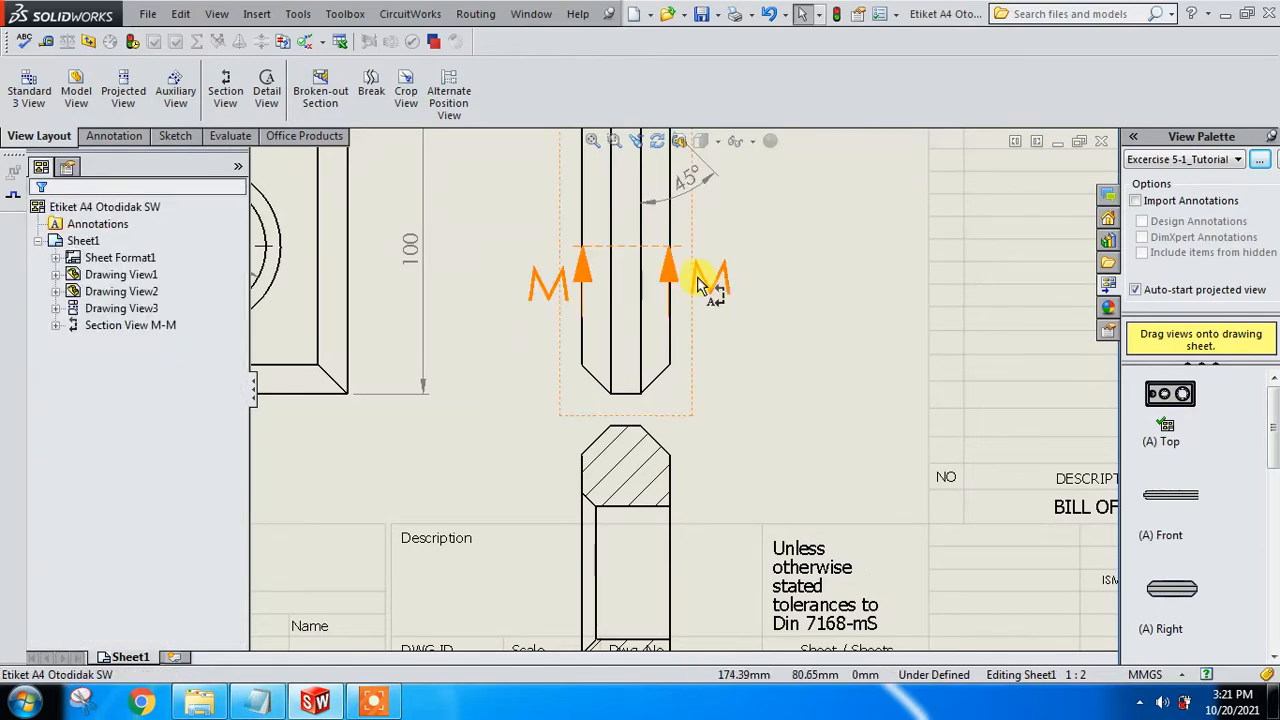
pyautogui.moveTo(700, 280); pyautogui.dragTo(705, 295)
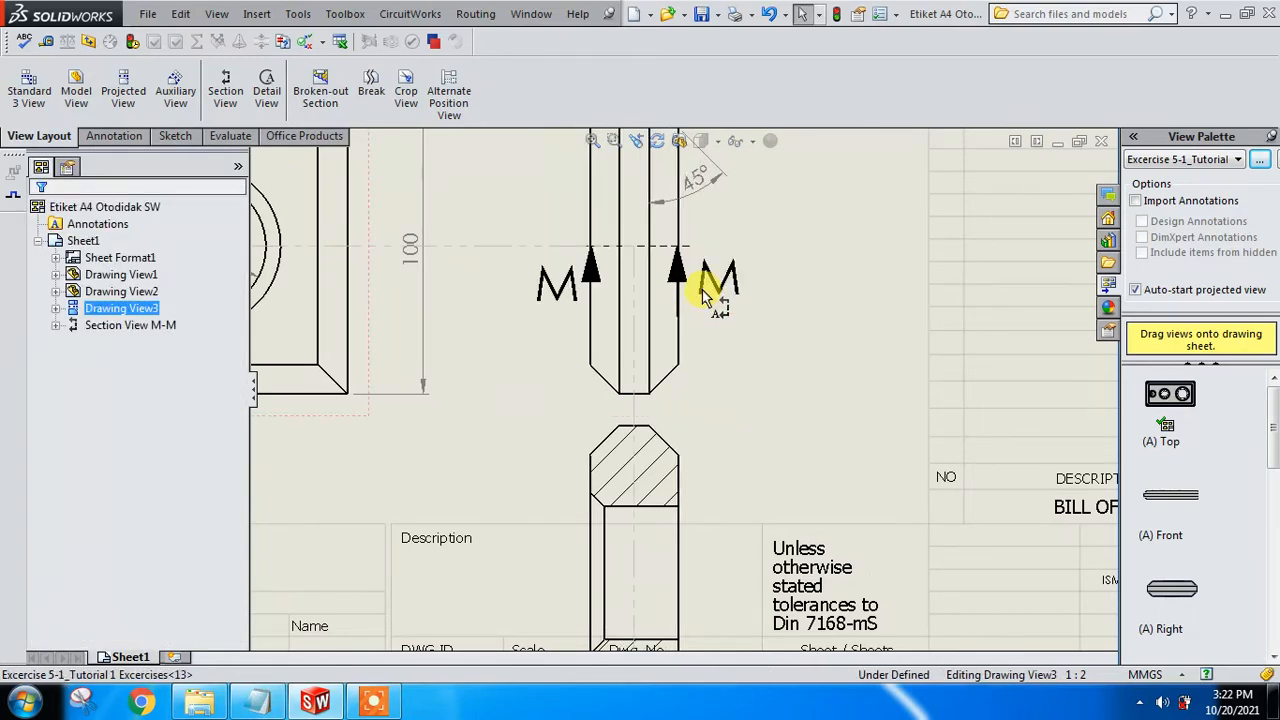
# Step: Move section view M-M up onto the side view and set its custom scale to 1:5
pyautogui.scroll(5, 712, 380)
pyautogui.scroll(-2, 688, 500)
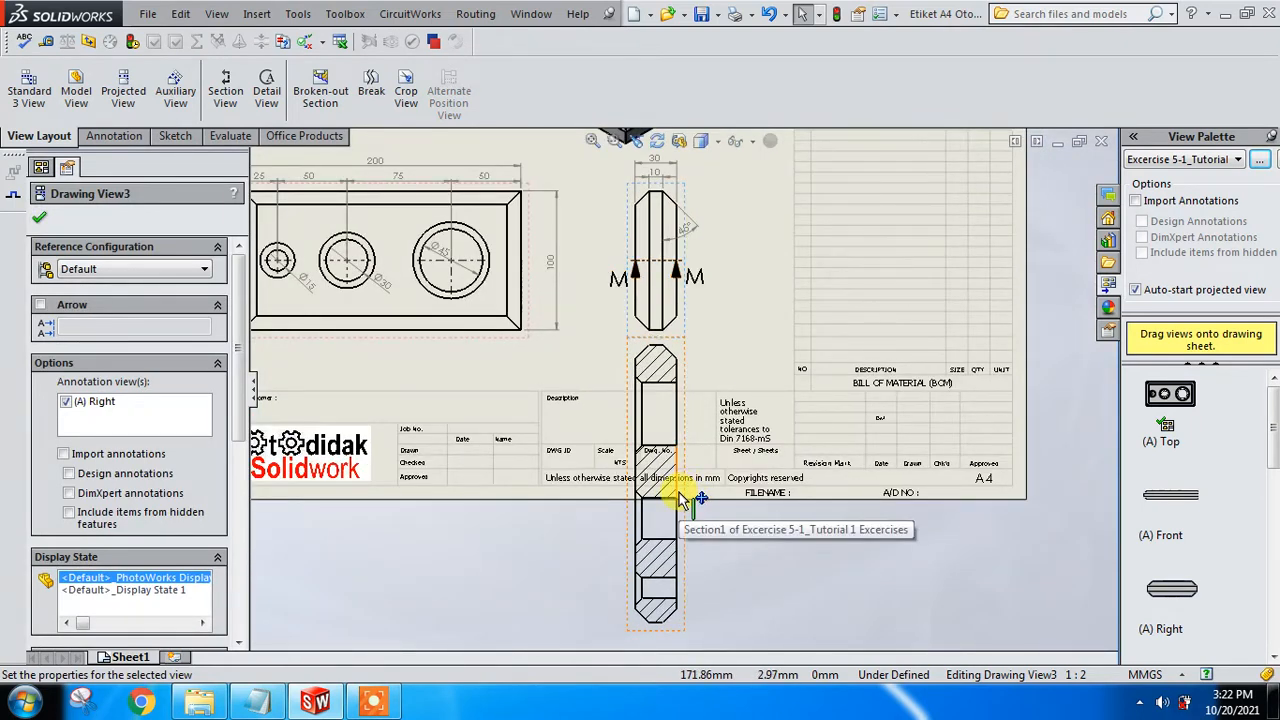
pyautogui.moveTo(679, 492); pyautogui.dragTo(716, 205)
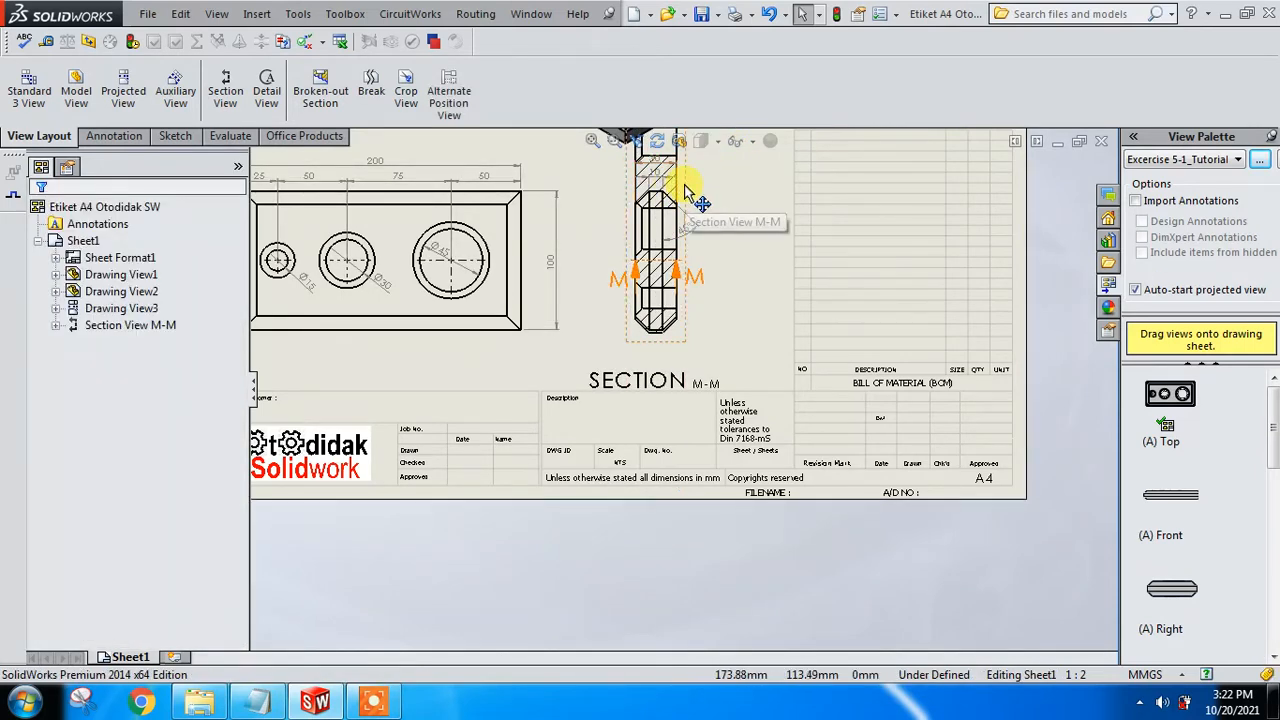
pyautogui.click(690, 202)
pyautogui.scroll(-2, 712, 238)
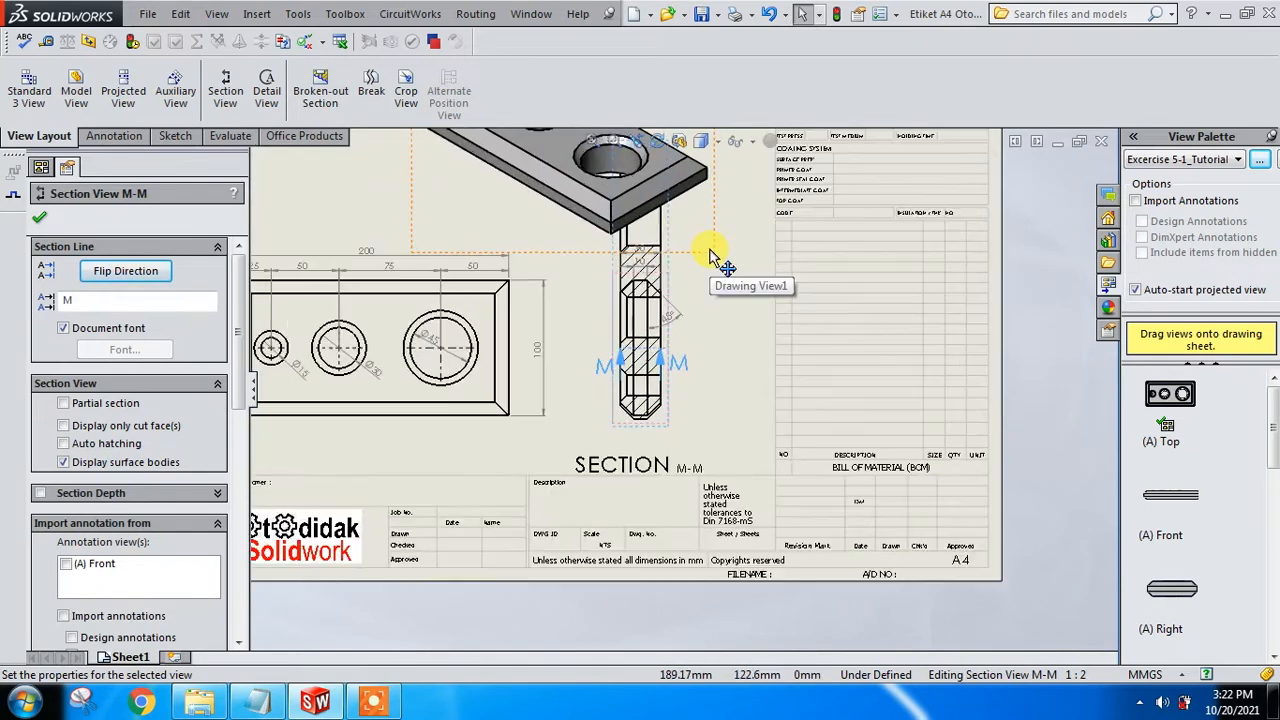
pyautogui.moveTo(241, 344); pyautogui.dragTo(246, 448)
pyautogui.scroll(-2, 246, 452)
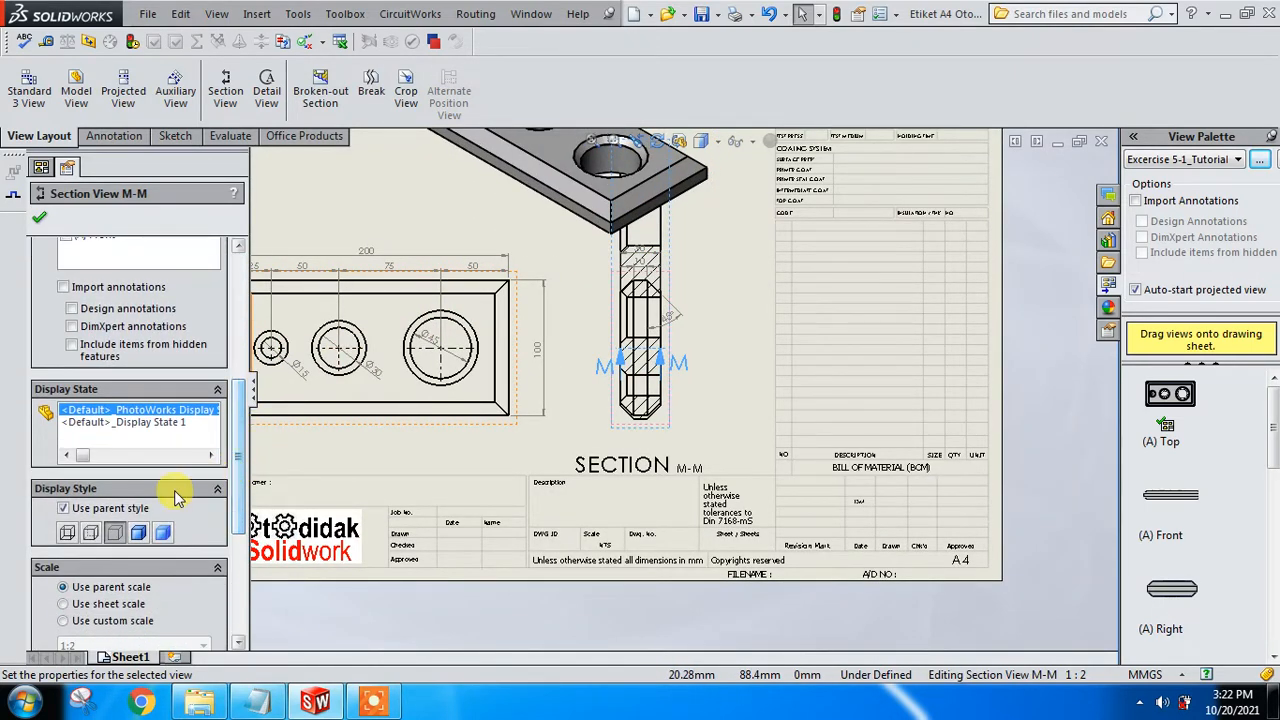
pyautogui.scroll(-3, 240, 490)
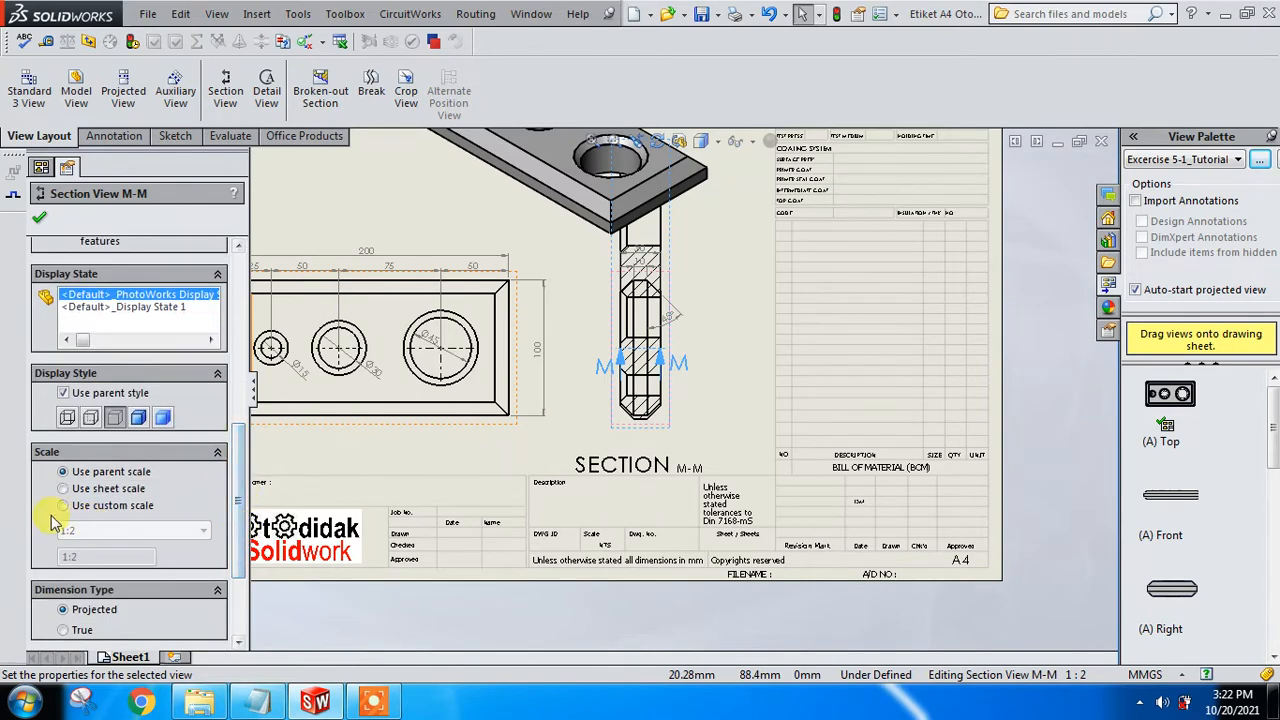
pyautogui.click(63, 506)
pyautogui.click(80, 530)
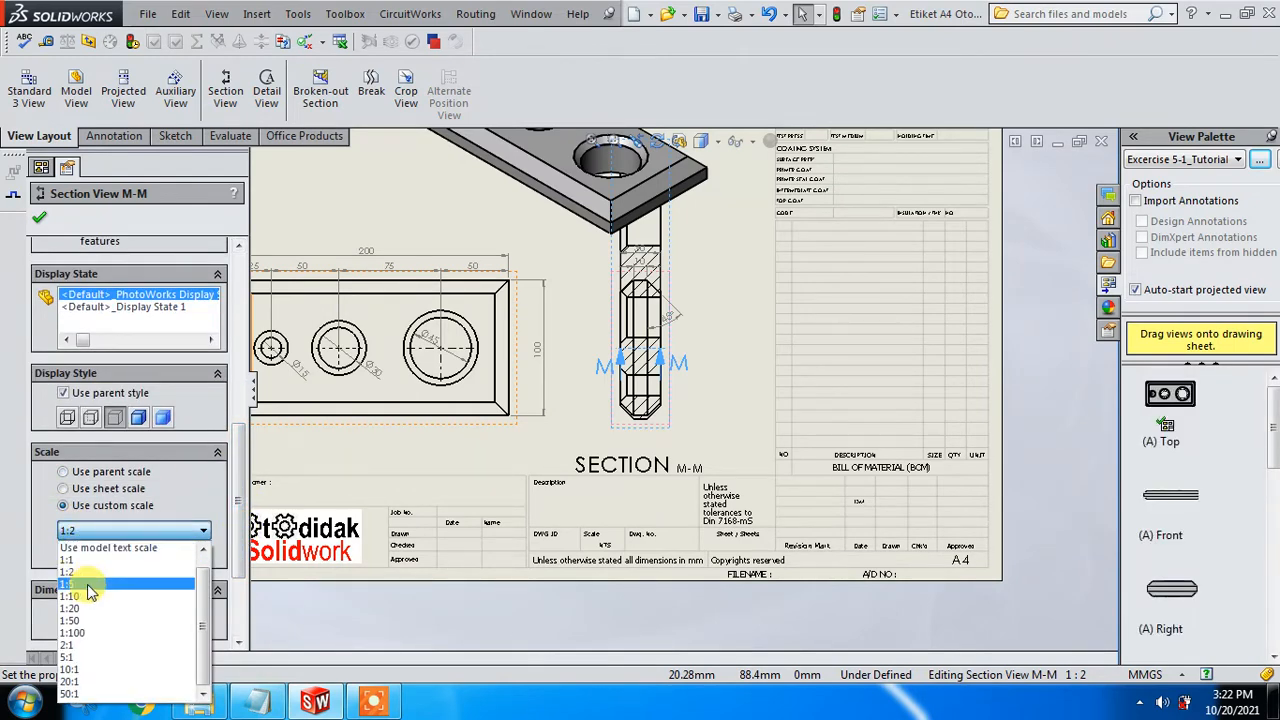
pyautogui.click(87, 584)
# Step: Move the side view closer to the top view and shift the shaded isometric view left above the top view
pyautogui.scroll(-3, 678, 277)
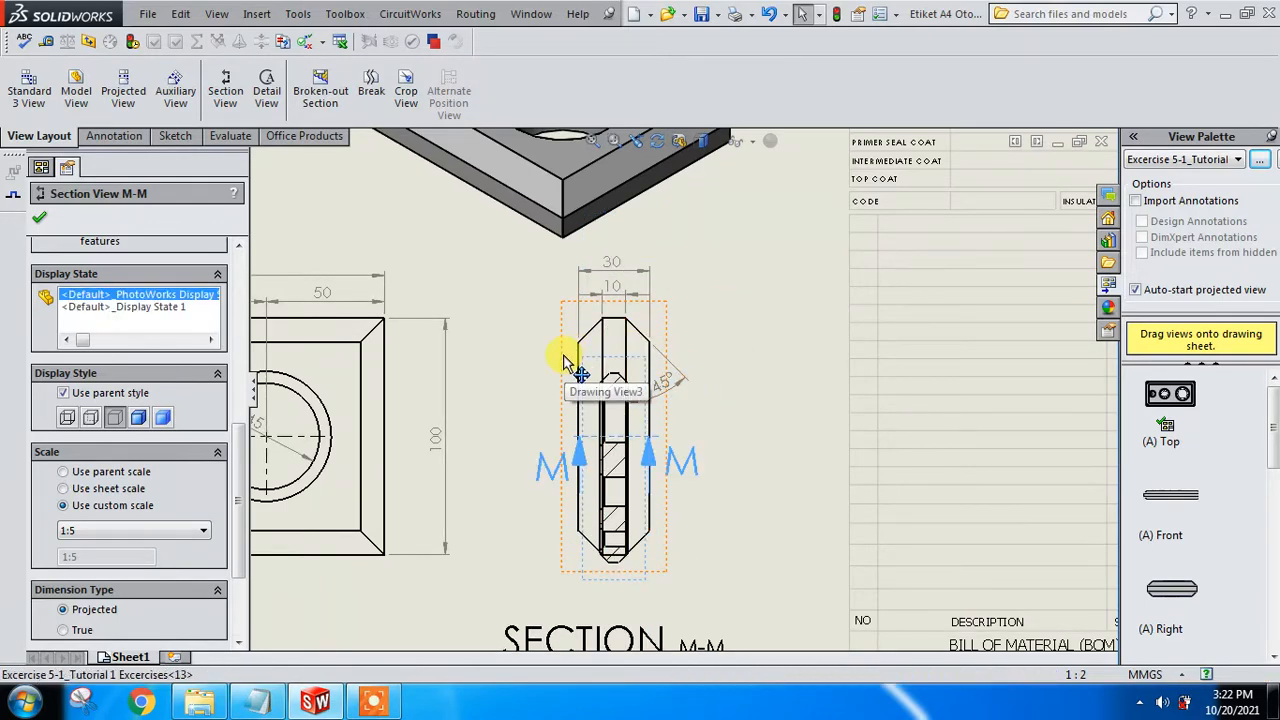
pyautogui.moveTo(572, 362); pyautogui.dragTo(480, 342)
pyautogui.scroll(5, 611, 371)
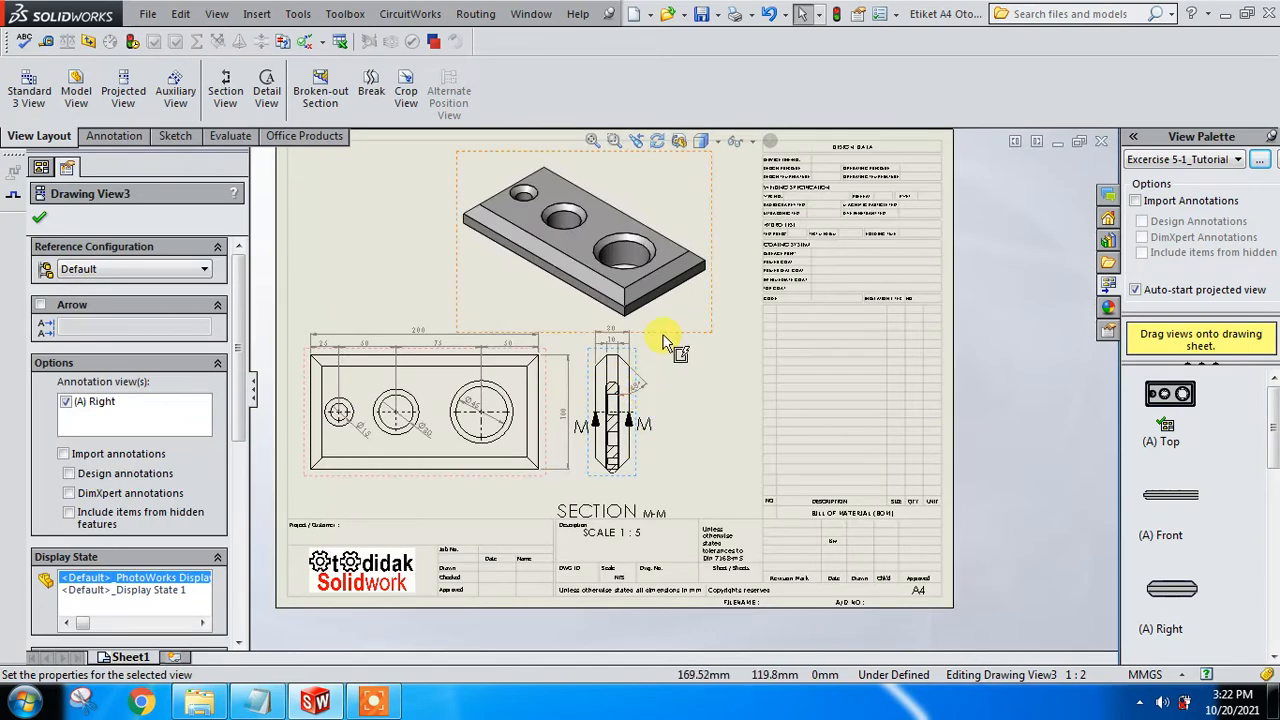
pyautogui.moveTo(707, 338)
pyautogui.mouseDown()
pyautogui.moveTo(591, 303)
pyautogui.moveTo(571, 331)
pyautogui.moveTo(590, 340)
pyautogui.mouseUp()
pyautogui.scroll(-2, 700, 440)
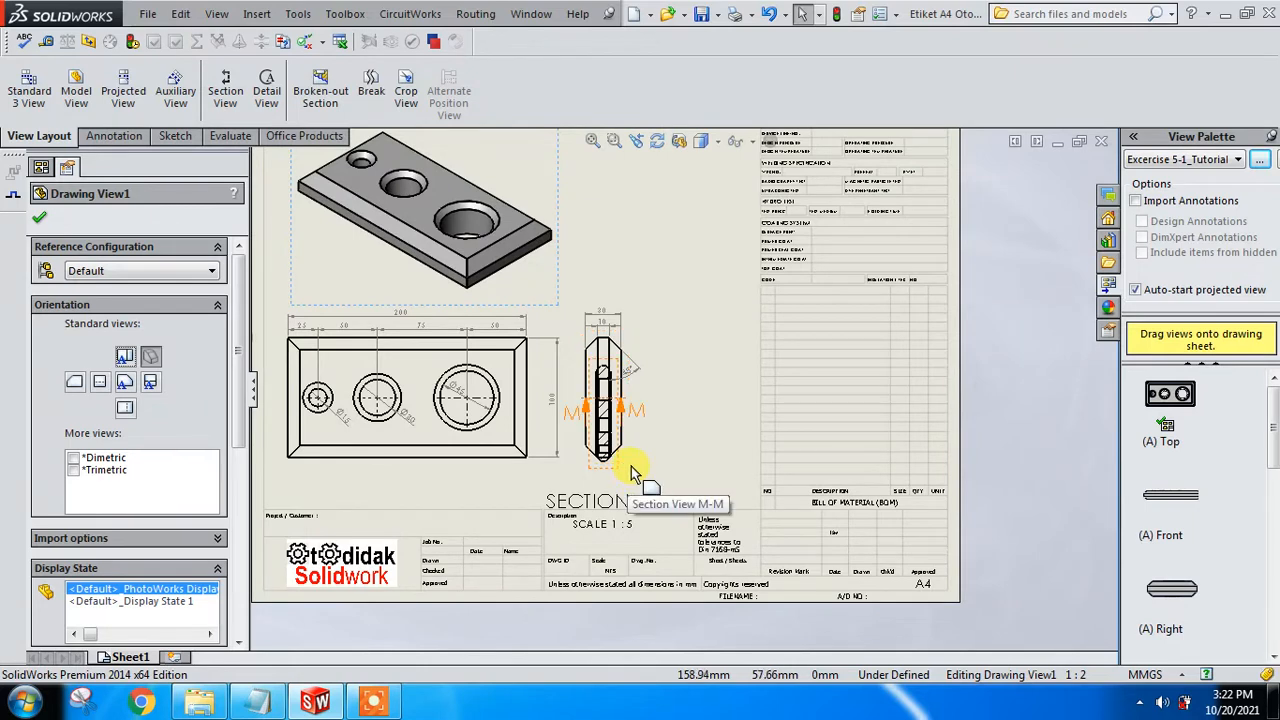
# Step: Move section view M-M above the side view, beside the isometric view
pyautogui.scroll(-2, 627, 477)
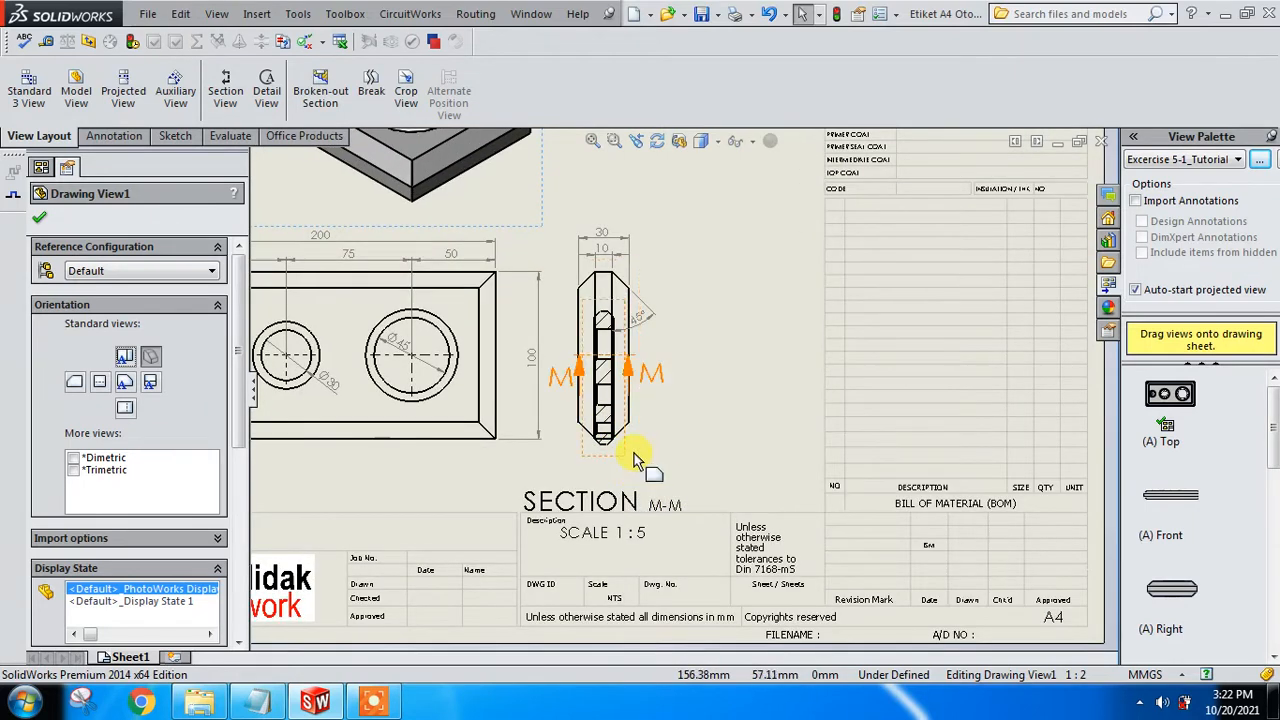
pyautogui.moveTo(636, 460)
pyautogui.mouseDown()
pyautogui.moveTo(657, 366)
pyautogui.moveTo(657, 180)
pyautogui.mouseUp()
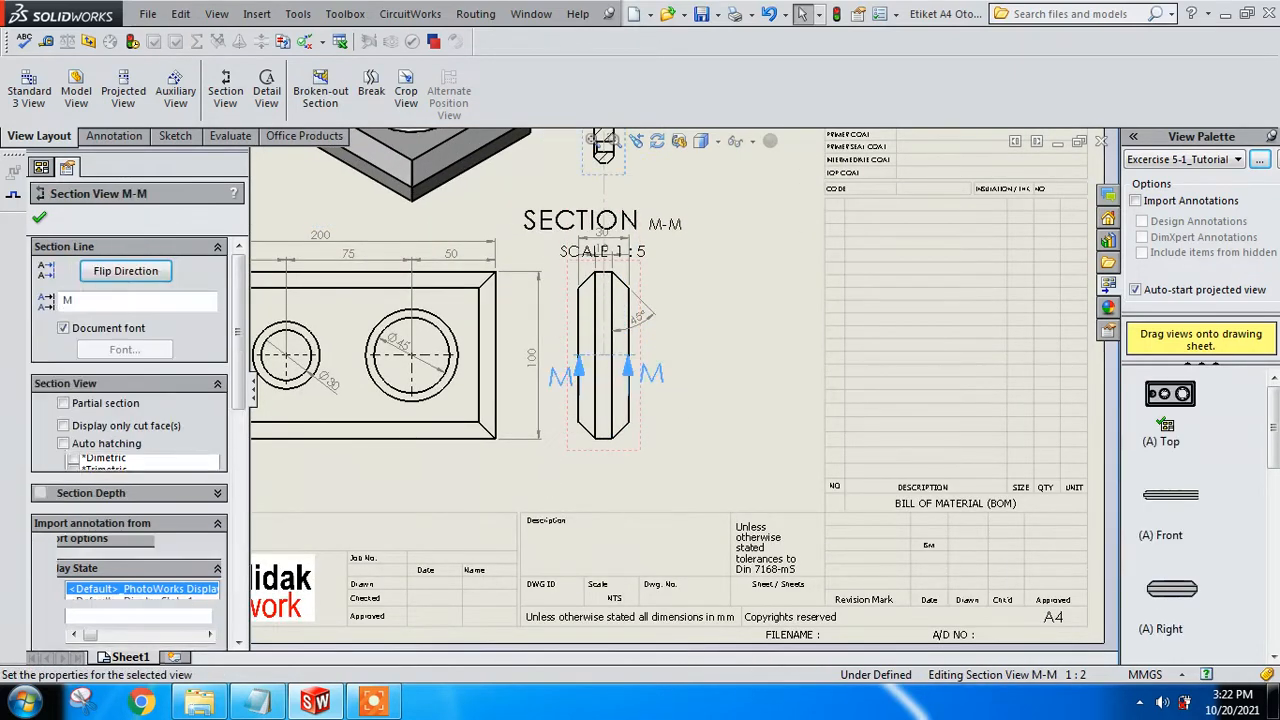
pyautogui.scroll(4, 683, 252)
pyautogui.scroll(-5, 636, 284)
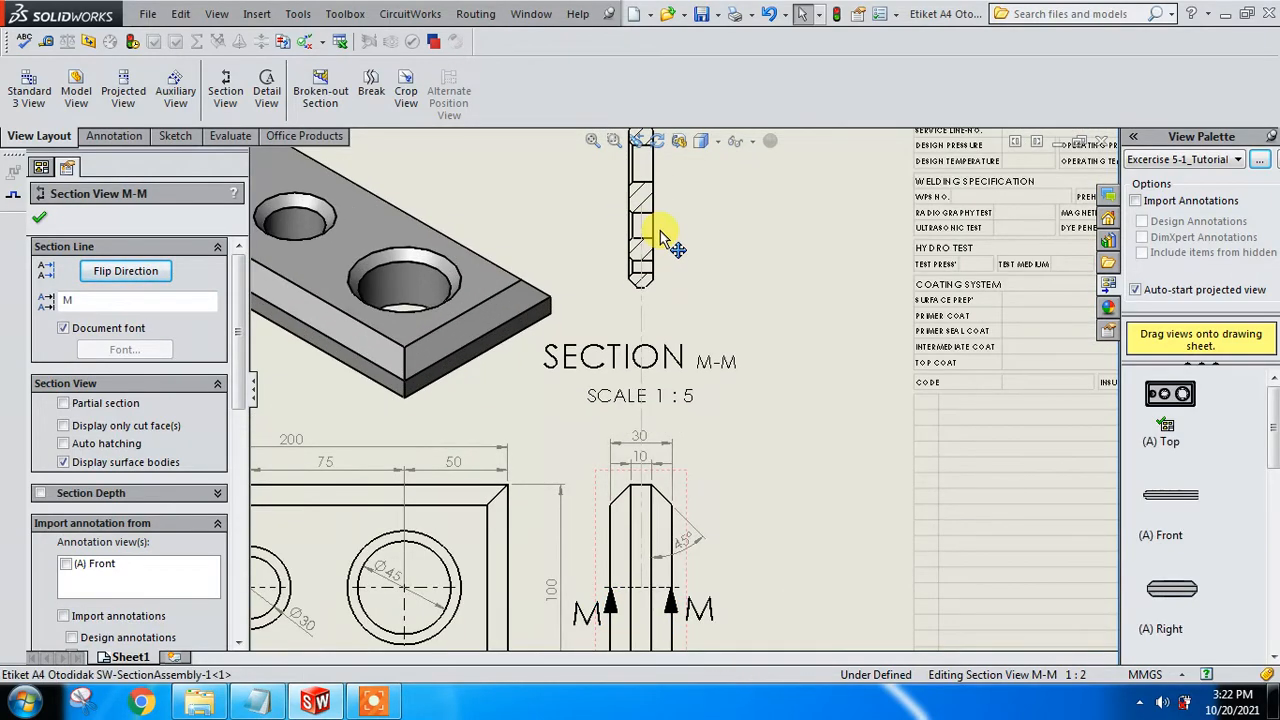
pyautogui.scroll(3, 683, 290)
pyautogui.scroll(-1, 682, 280)
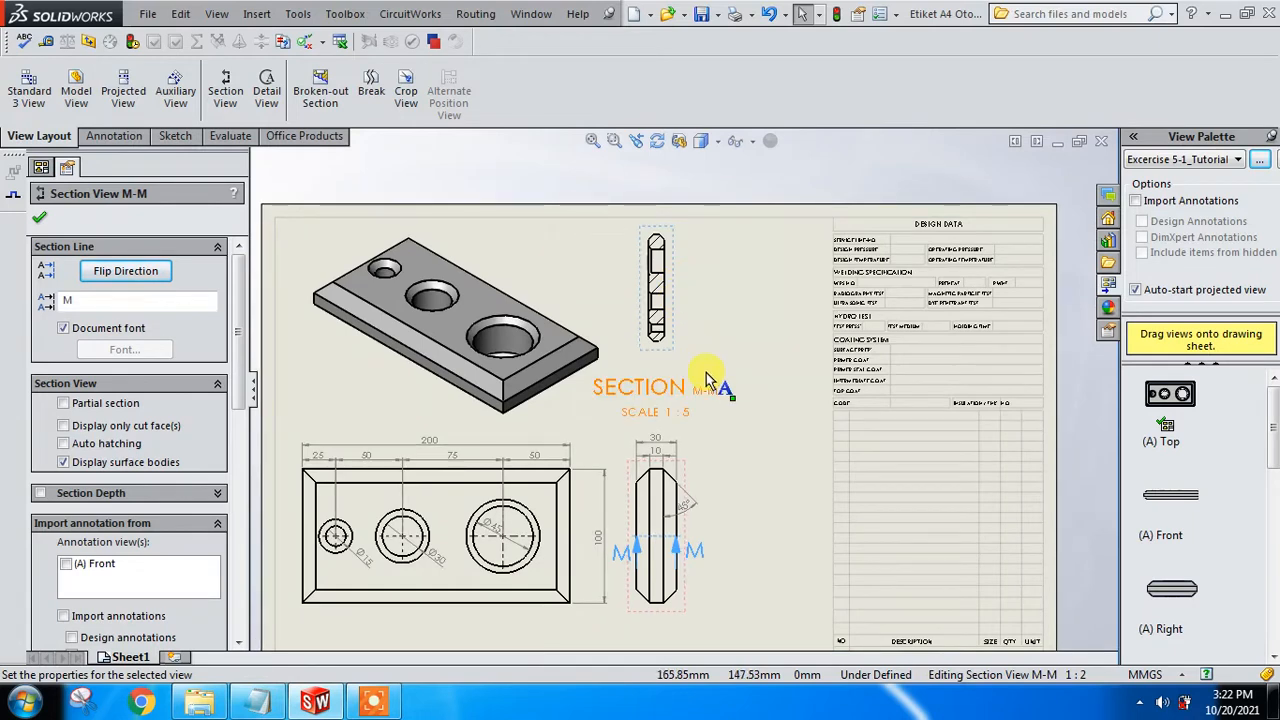
# Step: Move the top view and its aligned side view down to just above the title block
pyautogui.scroll(2, 695, 410)
pyautogui.scroll(-1, 630, 527)
pyautogui.scroll(-1, 625, 525)
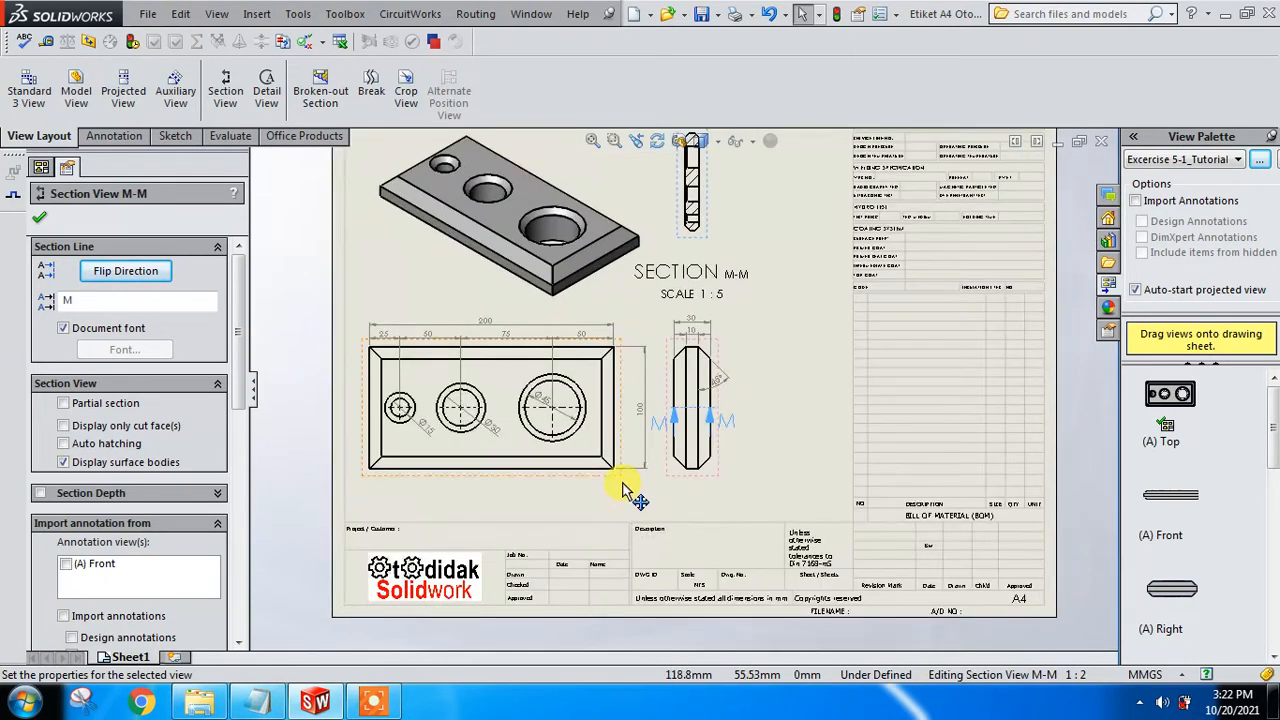
pyautogui.click(626, 522)
pyautogui.click(623, 522)
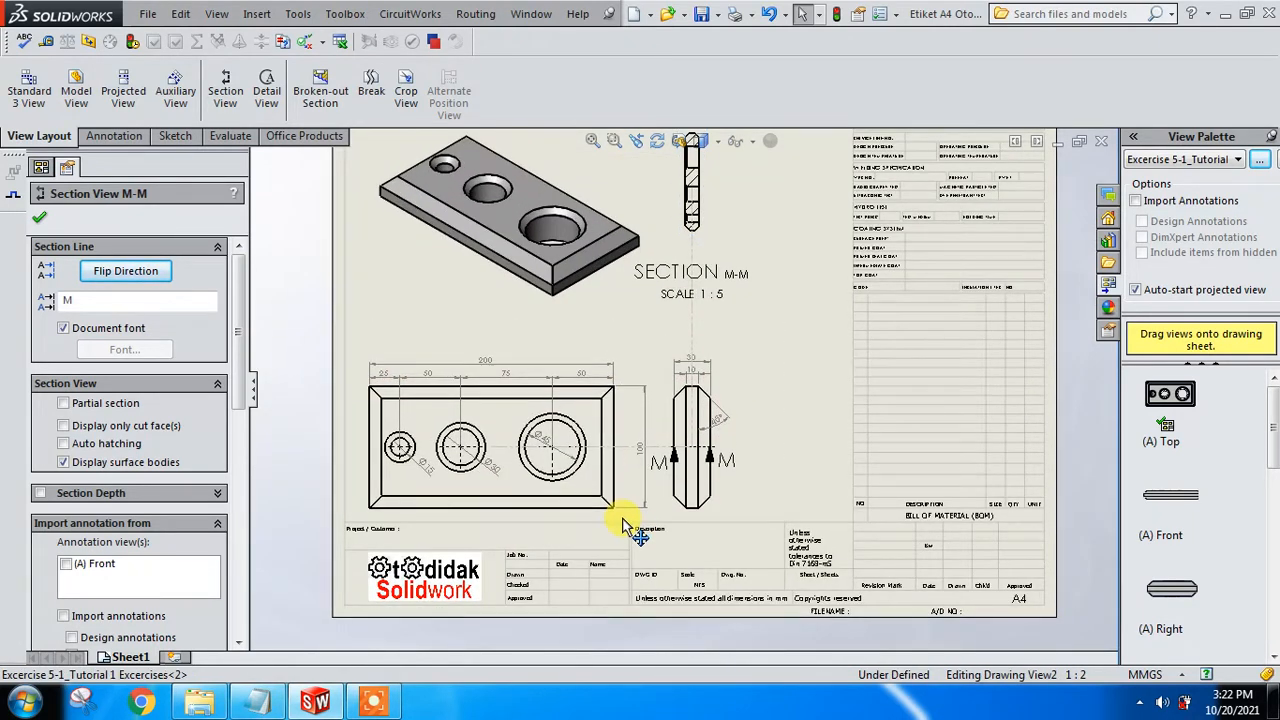
# Step: Set the custom scale of section view M-M to 1:2
pyautogui.scroll(2, 750, 325)
pyautogui.scroll(-2, 697, 293)
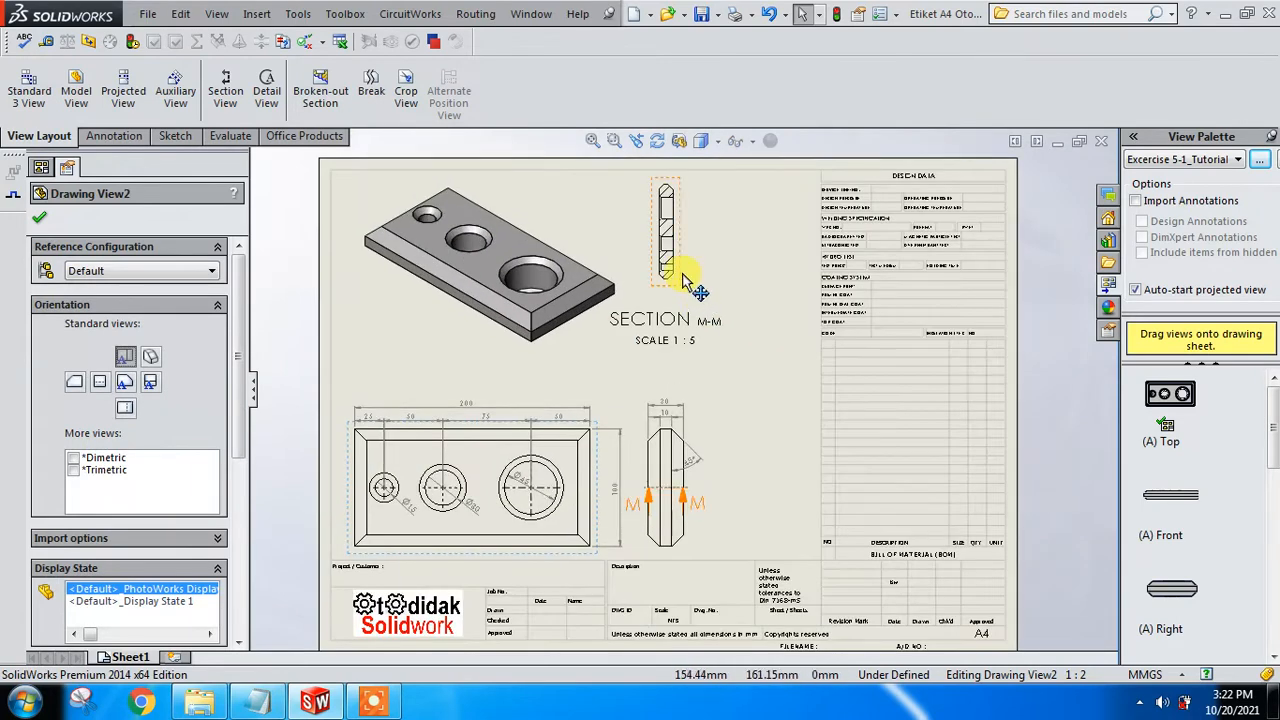
pyautogui.click(670, 278)
pyautogui.scroll(-1, 248, 432)
pyautogui.scroll(-6, 247, 460)
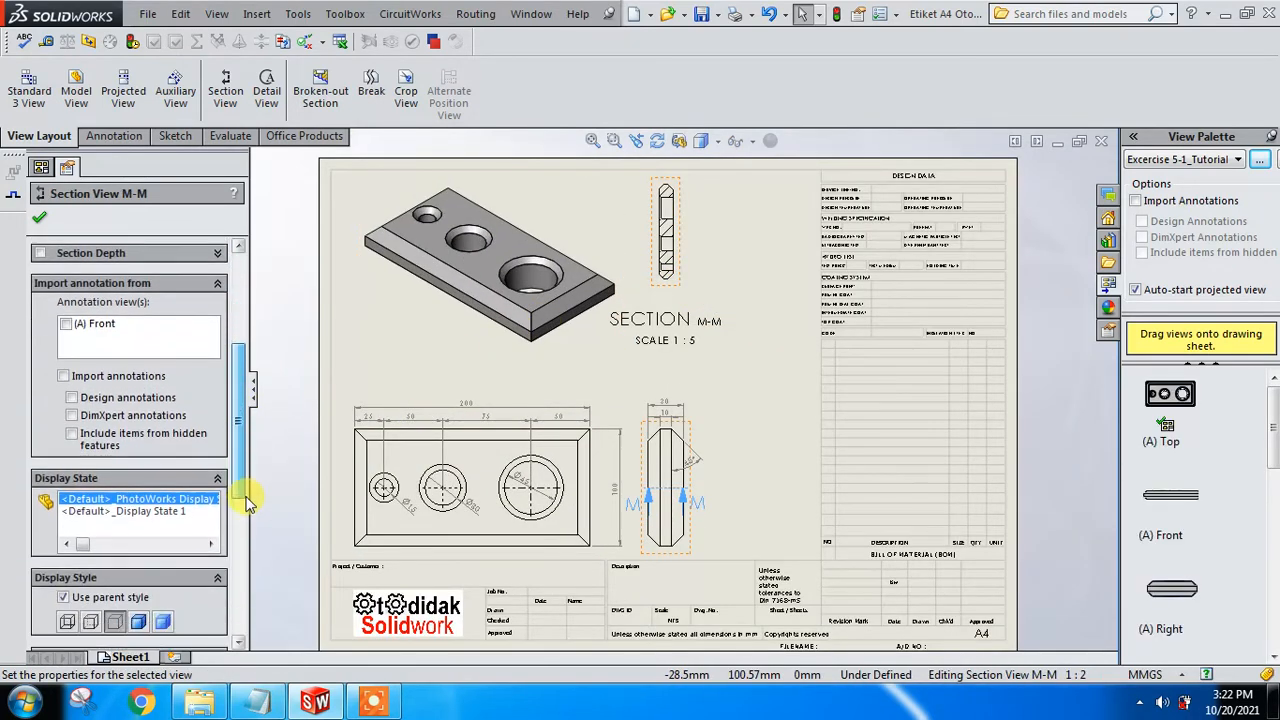
pyautogui.scroll(-5, 240, 485)
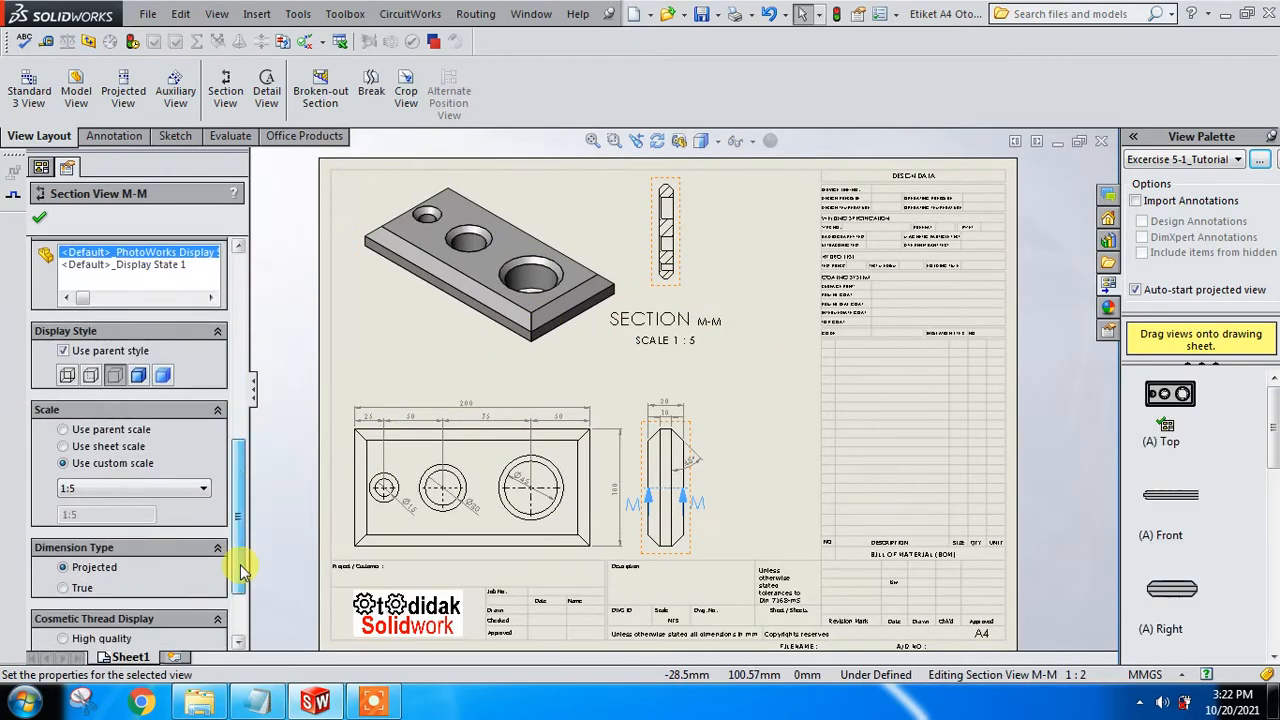
pyautogui.click(145, 488)
pyautogui.click(145, 530)
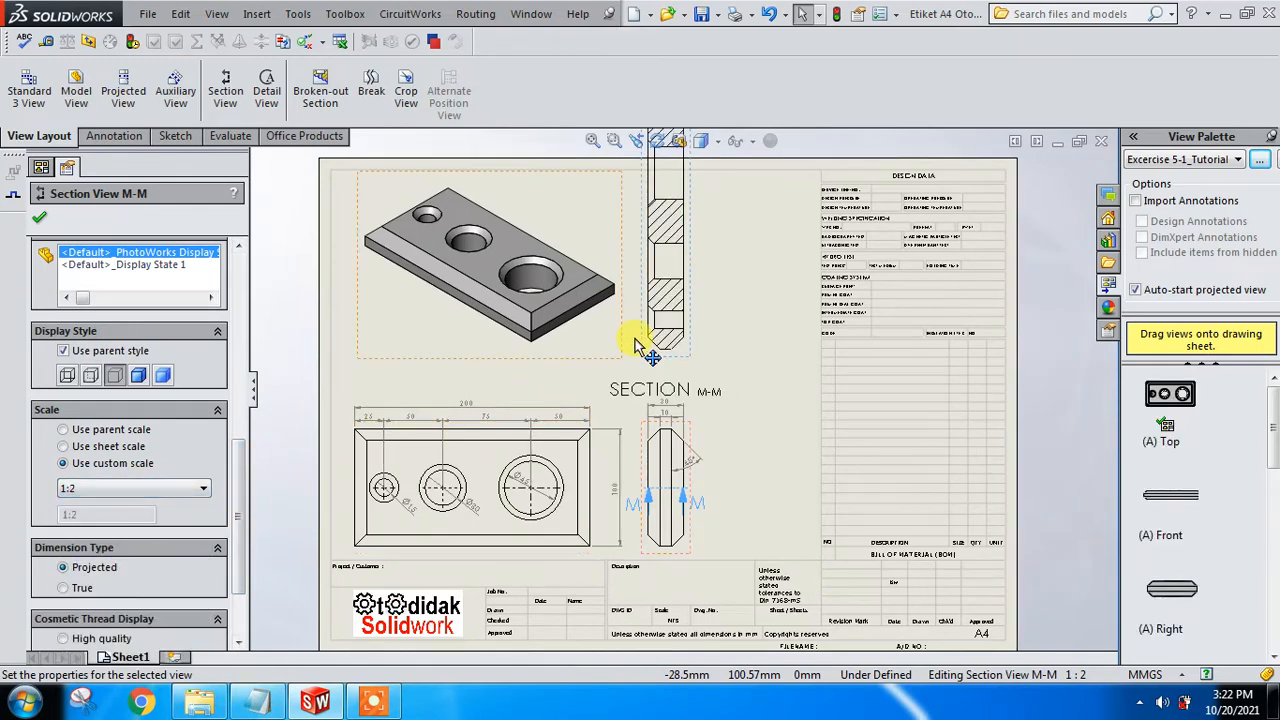
pyautogui.scroll(2, 720, 323)
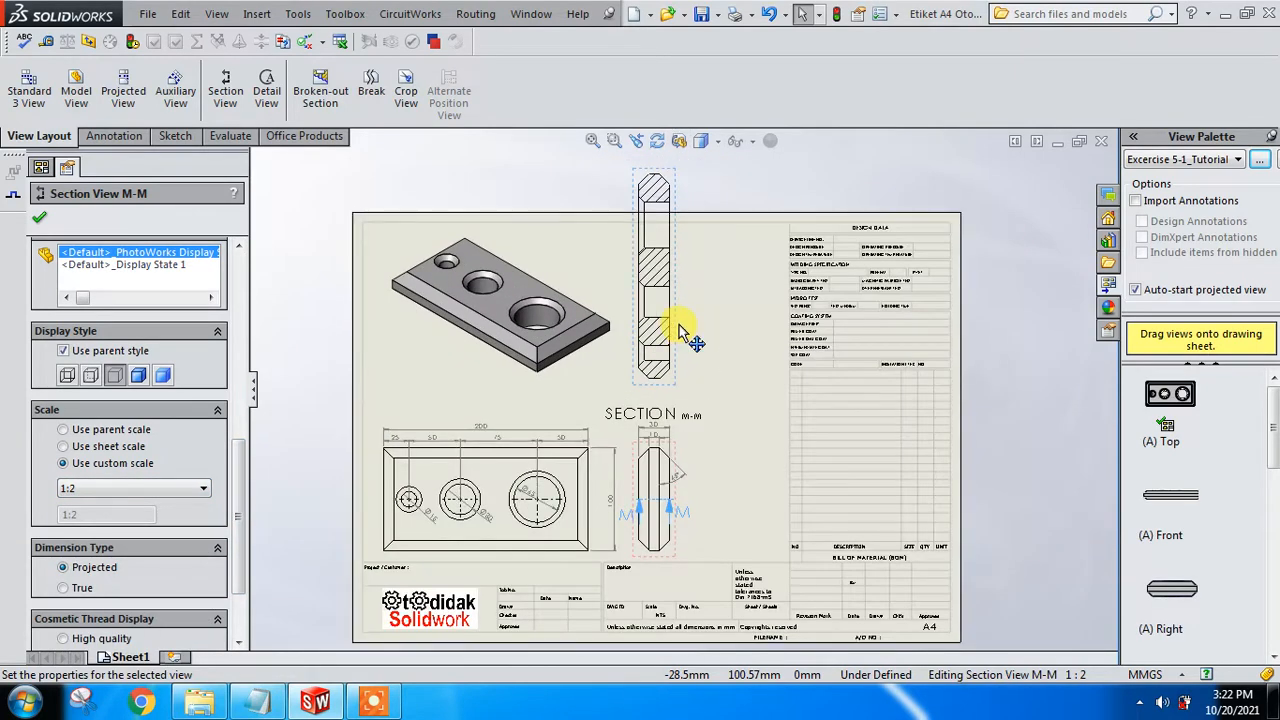
# Step: Move section view M-M down so that it lies inside the sheet border beside the isometric view
pyautogui.moveTo(675, 333); pyautogui.dragTo(745, 340)
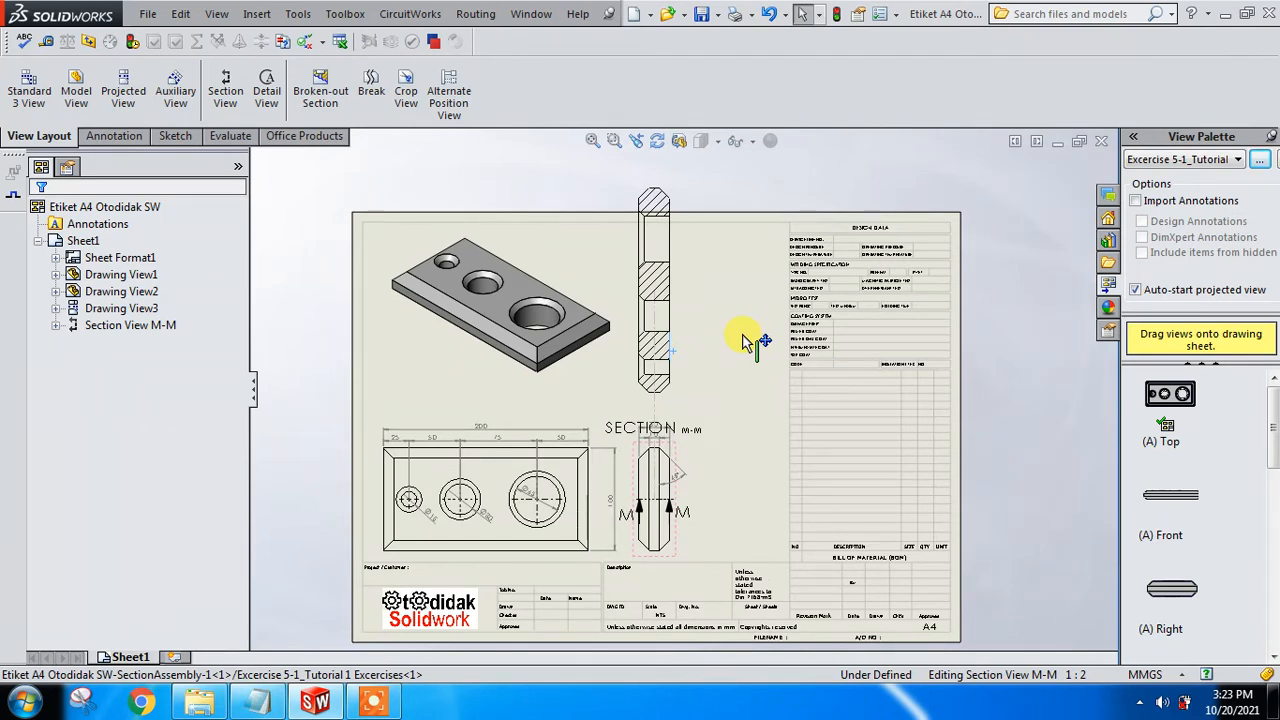
pyautogui.moveTo(742, 340); pyautogui.dragTo(728, 378)
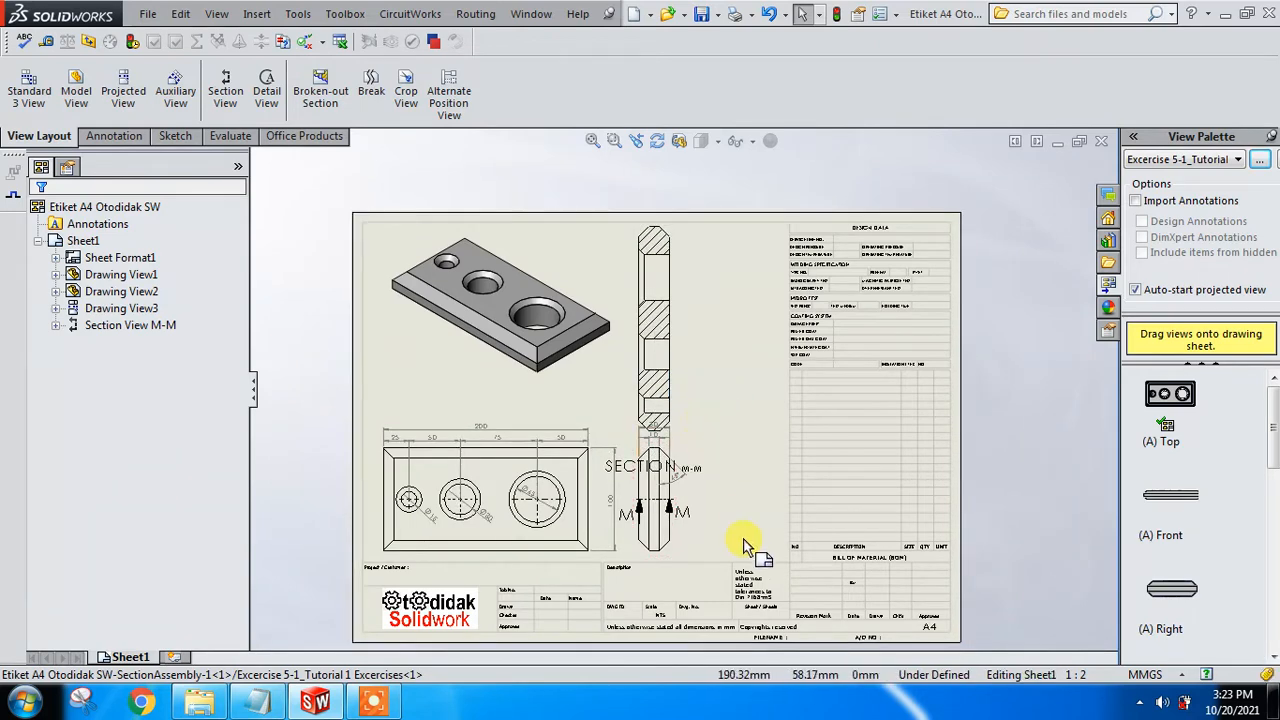
# Step: Set the custom scale of the side view to 1:5
pyautogui.scroll(-3, 690, 545)
pyautogui.click(664, 540)
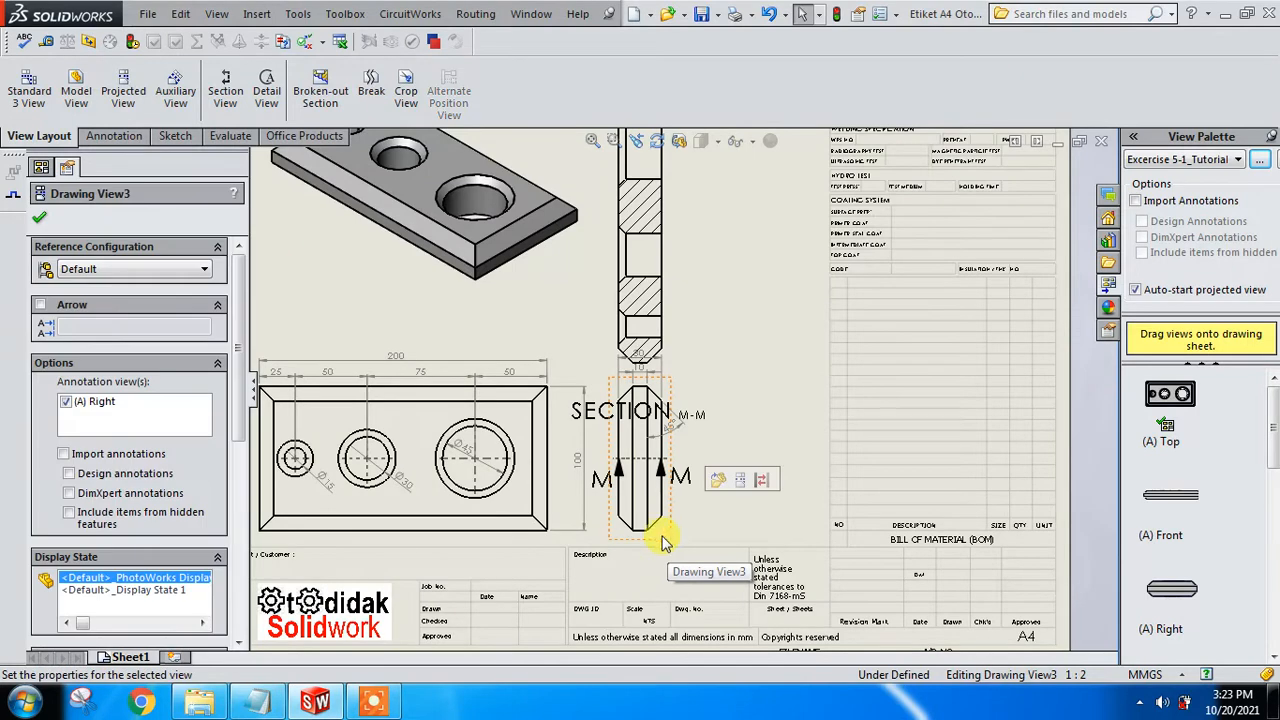
pyautogui.moveTo(240, 390); pyautogui.dragTo(243, 508)
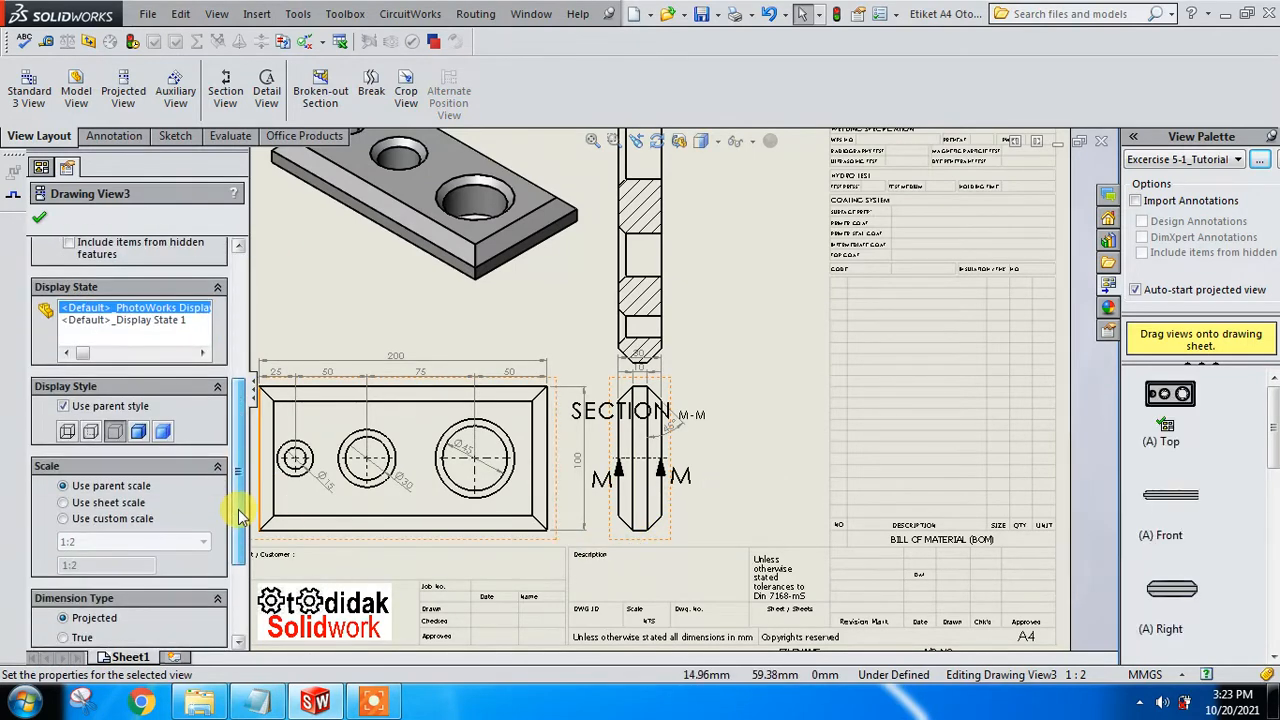
pyautogui.click(95, 519)
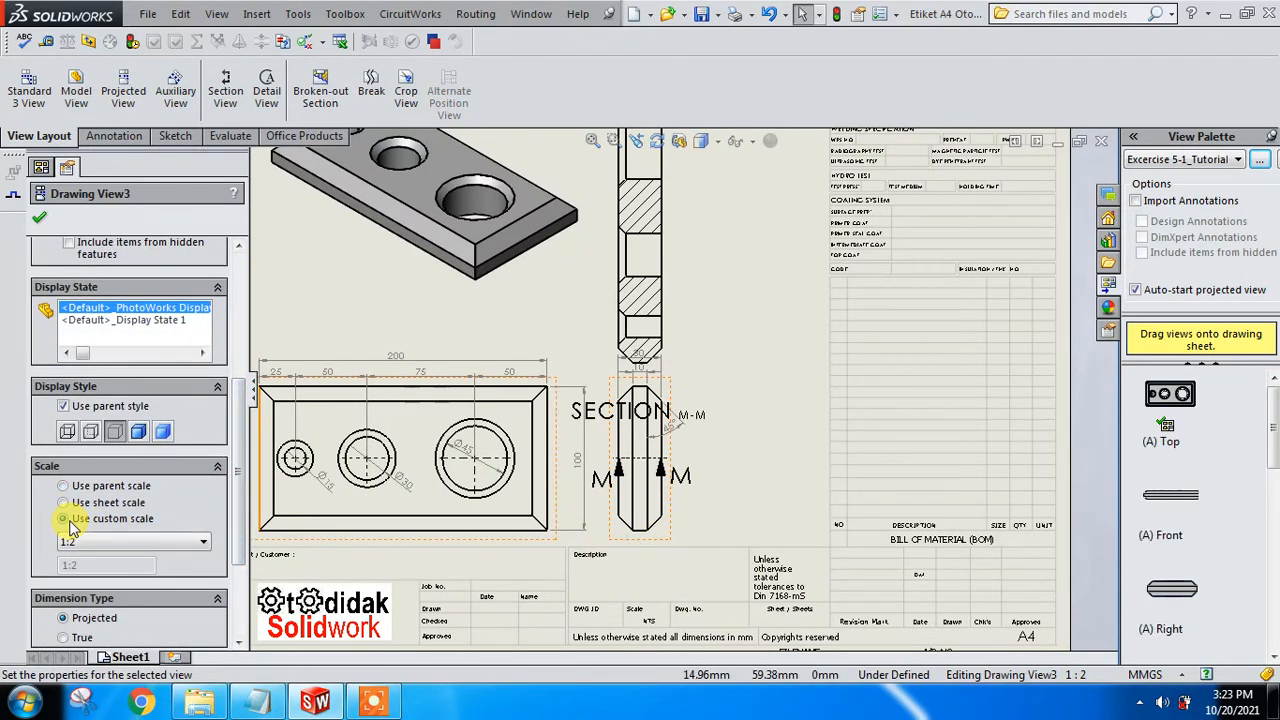
pyautogui.click(100, 541)
pyautogui.click(85, 595)
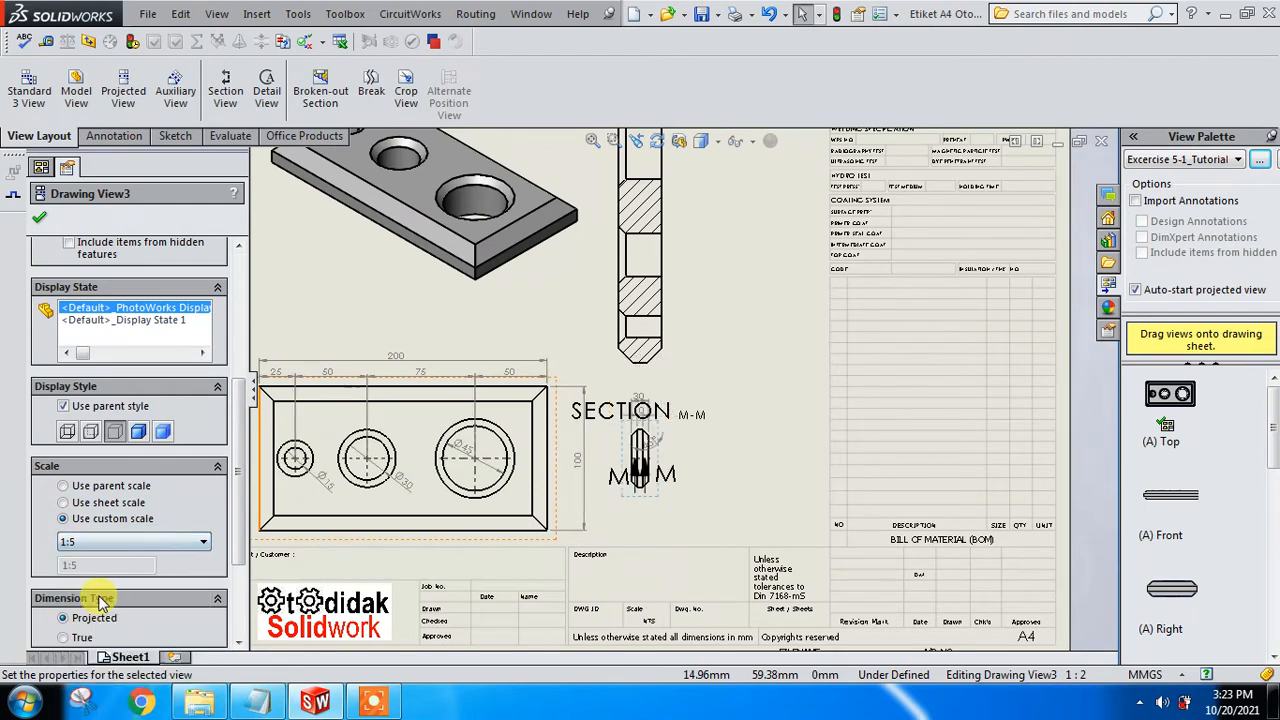
# Step: Set the custom scale of the top view to 1:5
pyautogui.click(508, 549)
pyautogui.moveTo(240, 447); pyautogui.dragTo(240, 557)
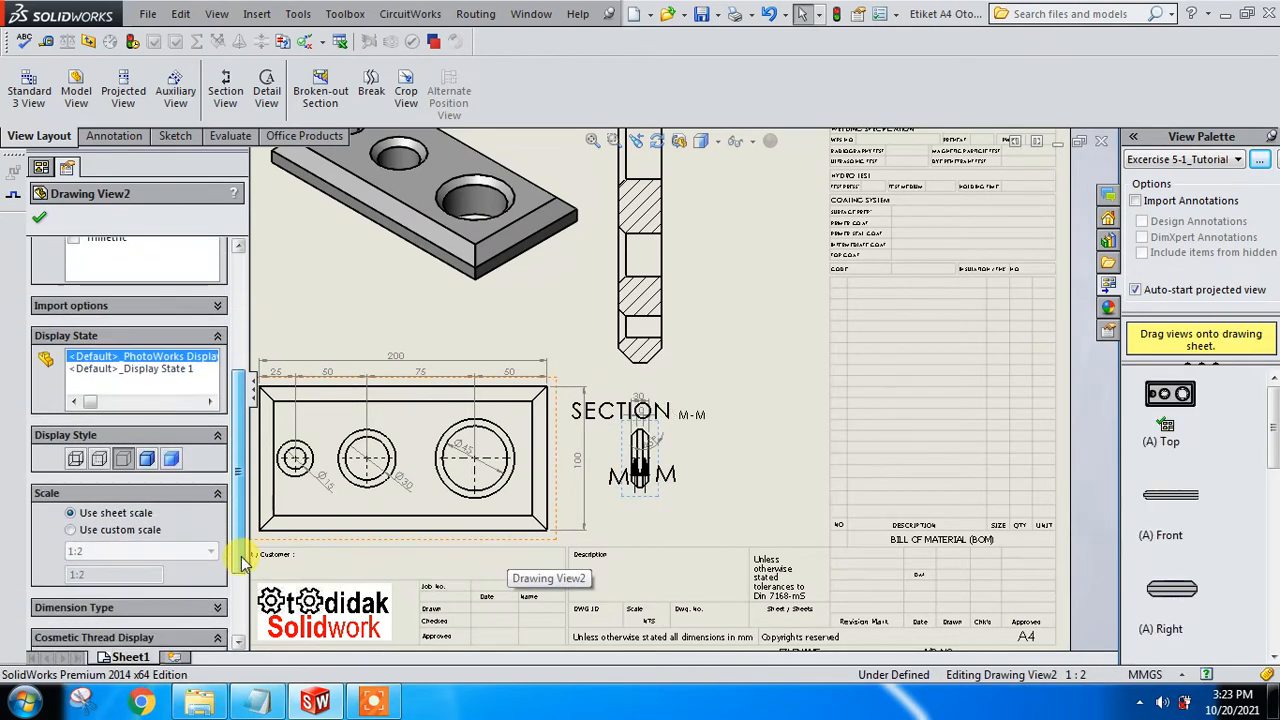
pyautogui.click(100, 530)
pyautogui.click(100, 551)
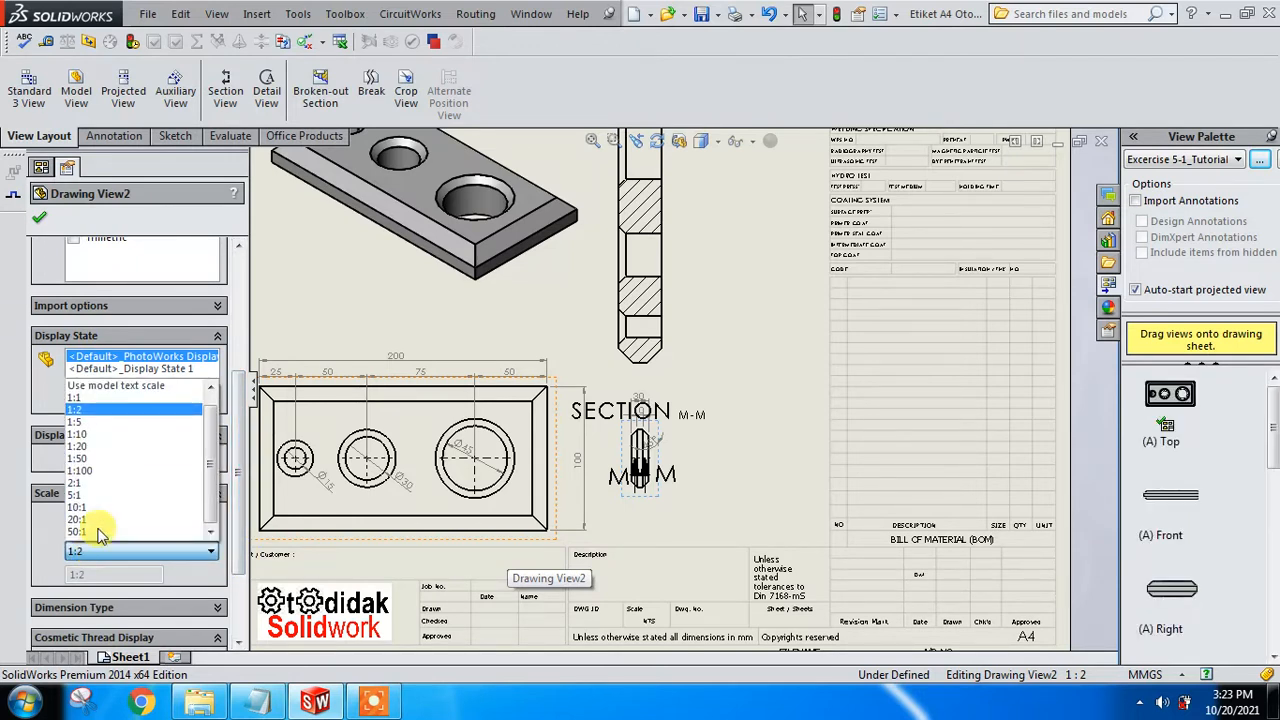
pyautogui.click(104, 422)
pyautogui.scroll(-1, 504, 482)
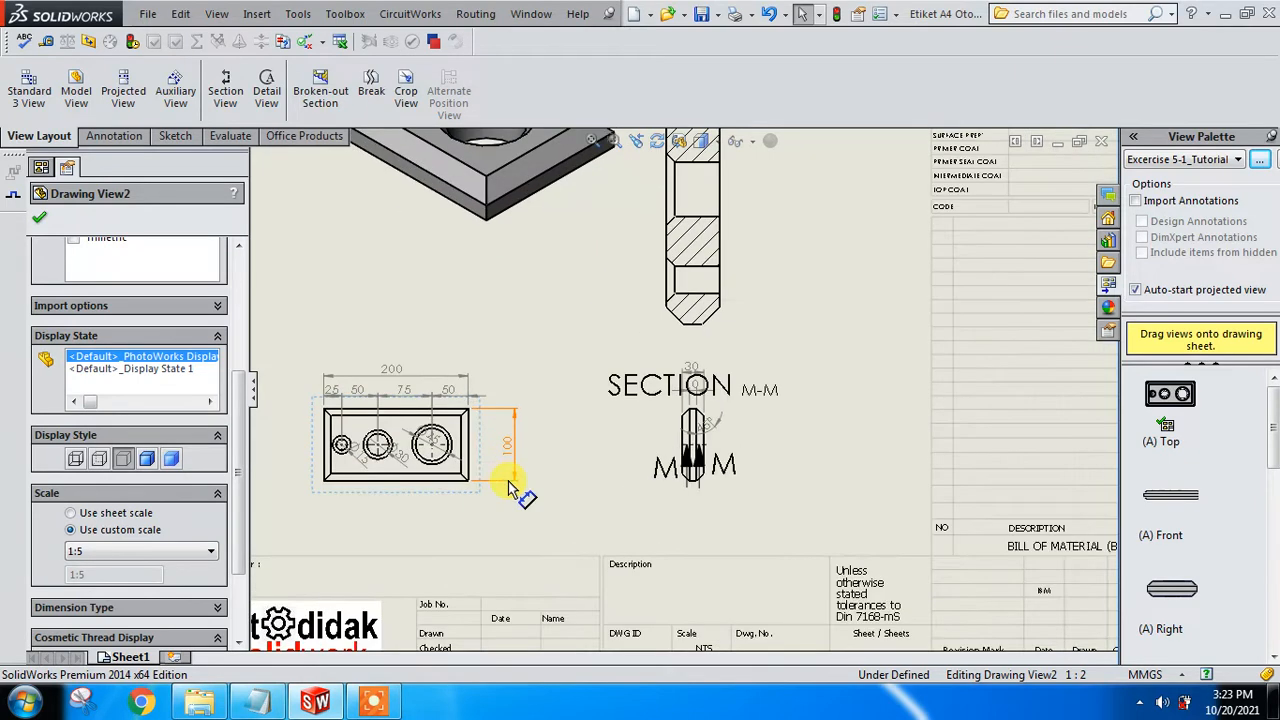
pyautogui.scroll(2, 510, 487)
pyautogui.scroll(-1, 500, 480)
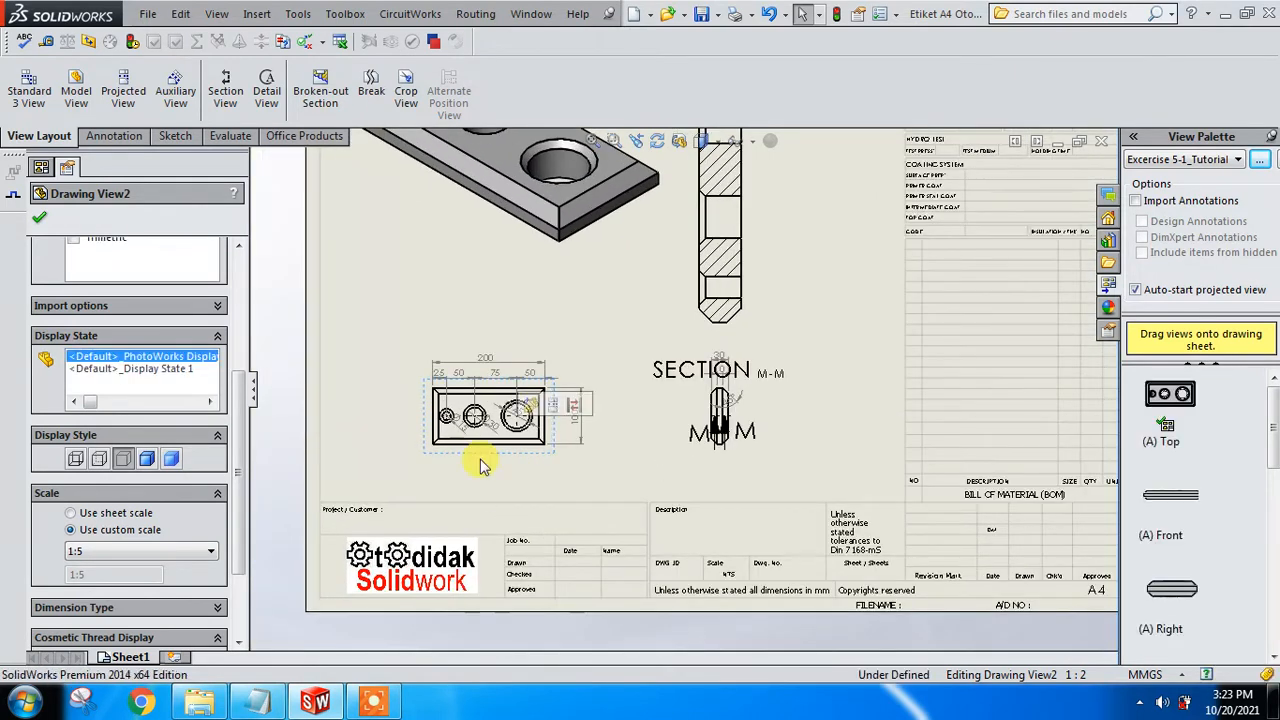
pyautogui.scroll(-1, 236, 535)
# Step: Give the top view a user-defined custom scale of 1:3
pyautogui.click(185, 529)
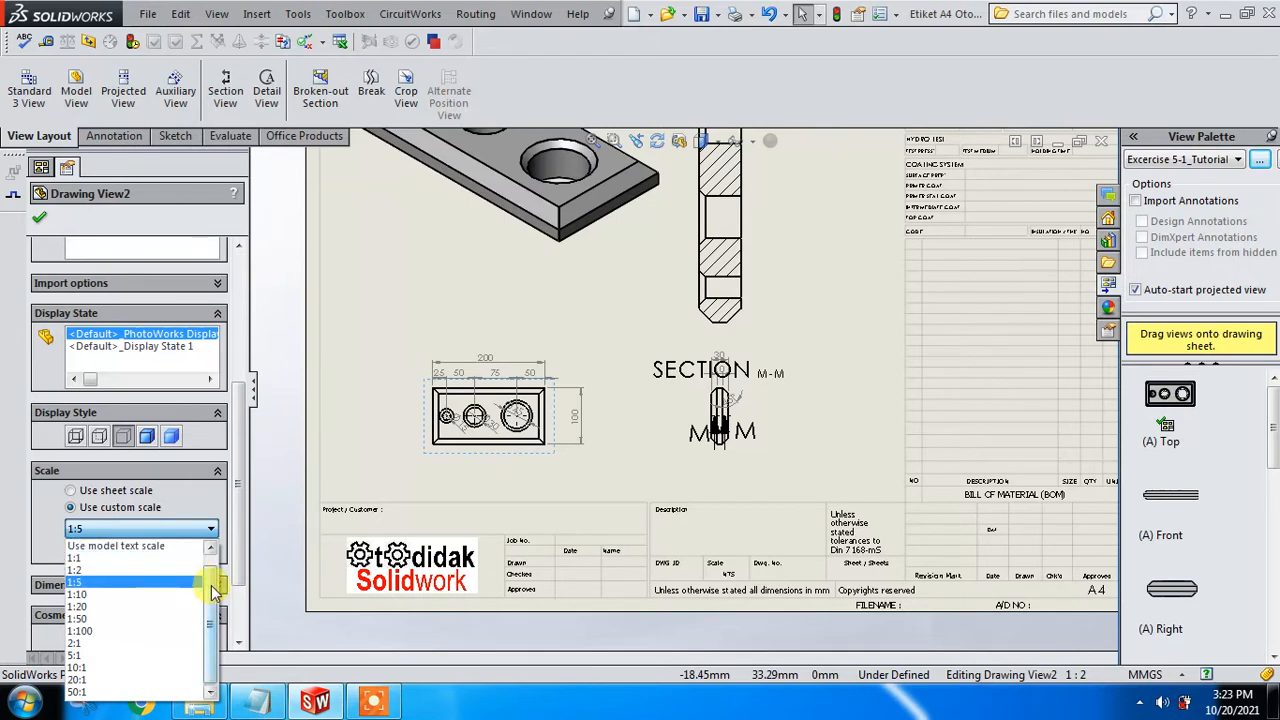
pyautogui.scroll(1, 190, 556)
pyautogui.click(160, 546)
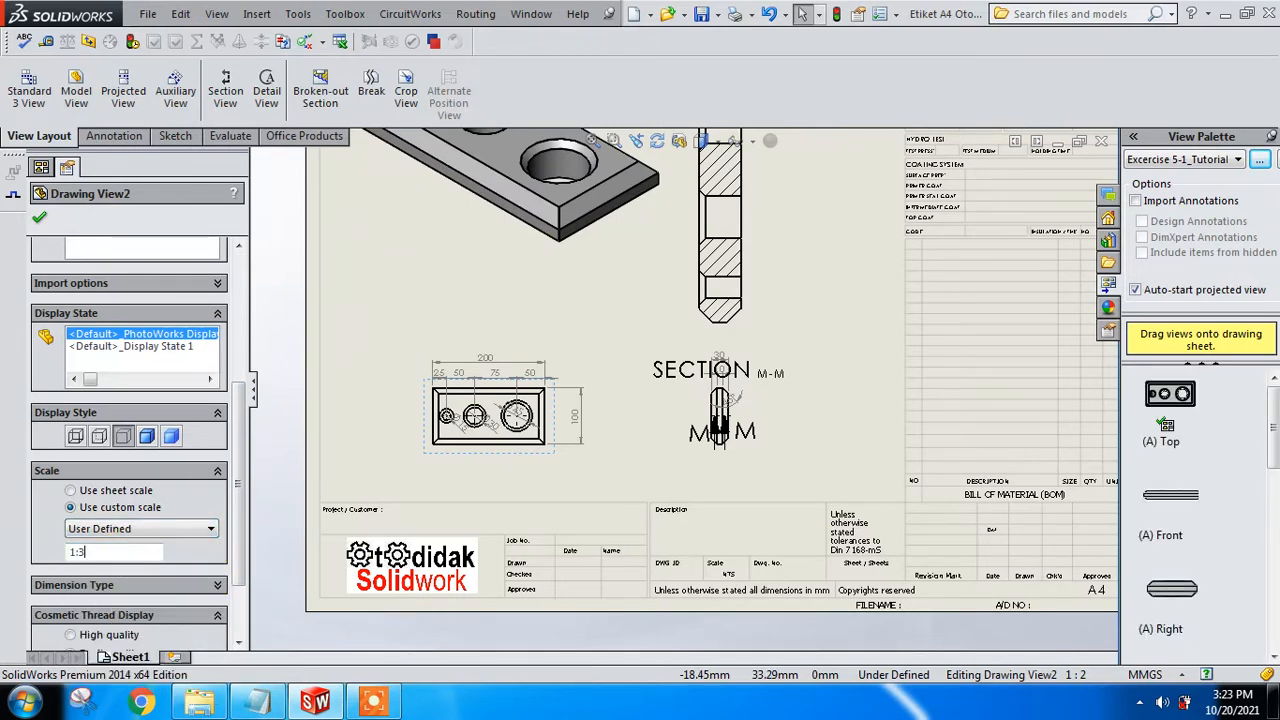
pyautogui.press('Return')
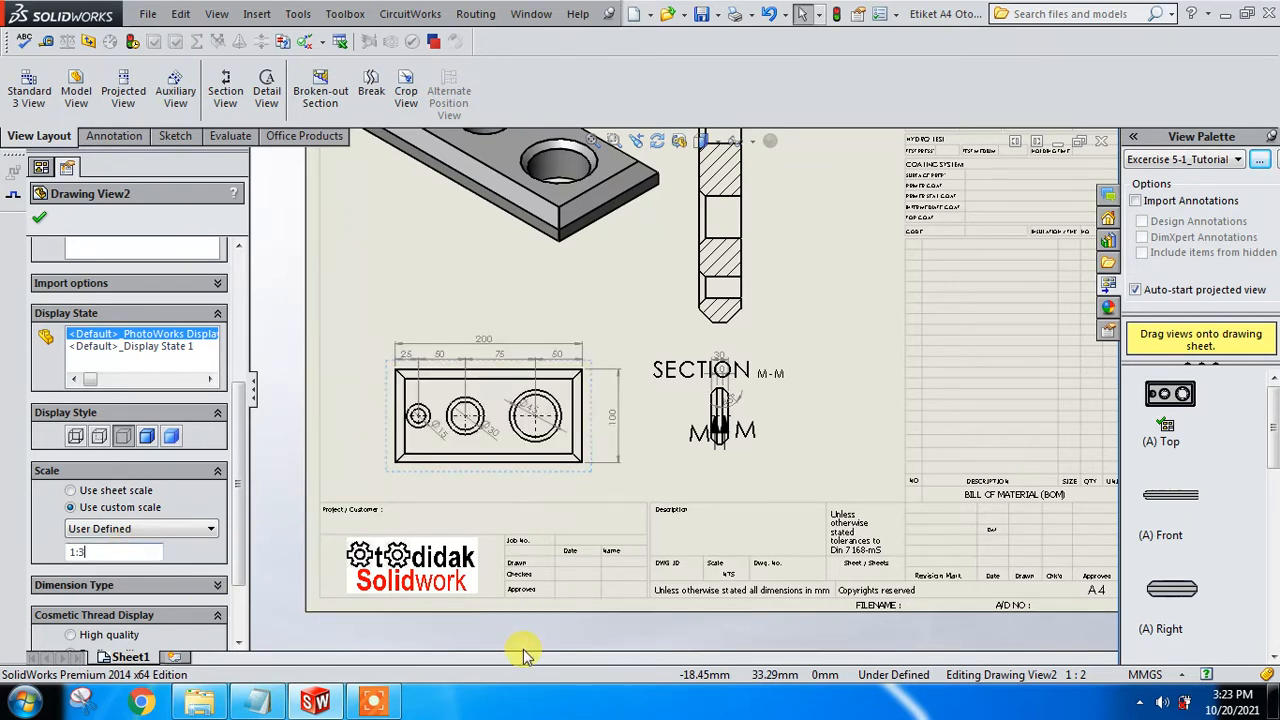
# Step: Give the side view a user-defined custom scale of 1:3 to match the top view
pyautogui.click(717, 462)
pyautogui.moveTo(237, 423); pyautogui.dragTo(237, 560)
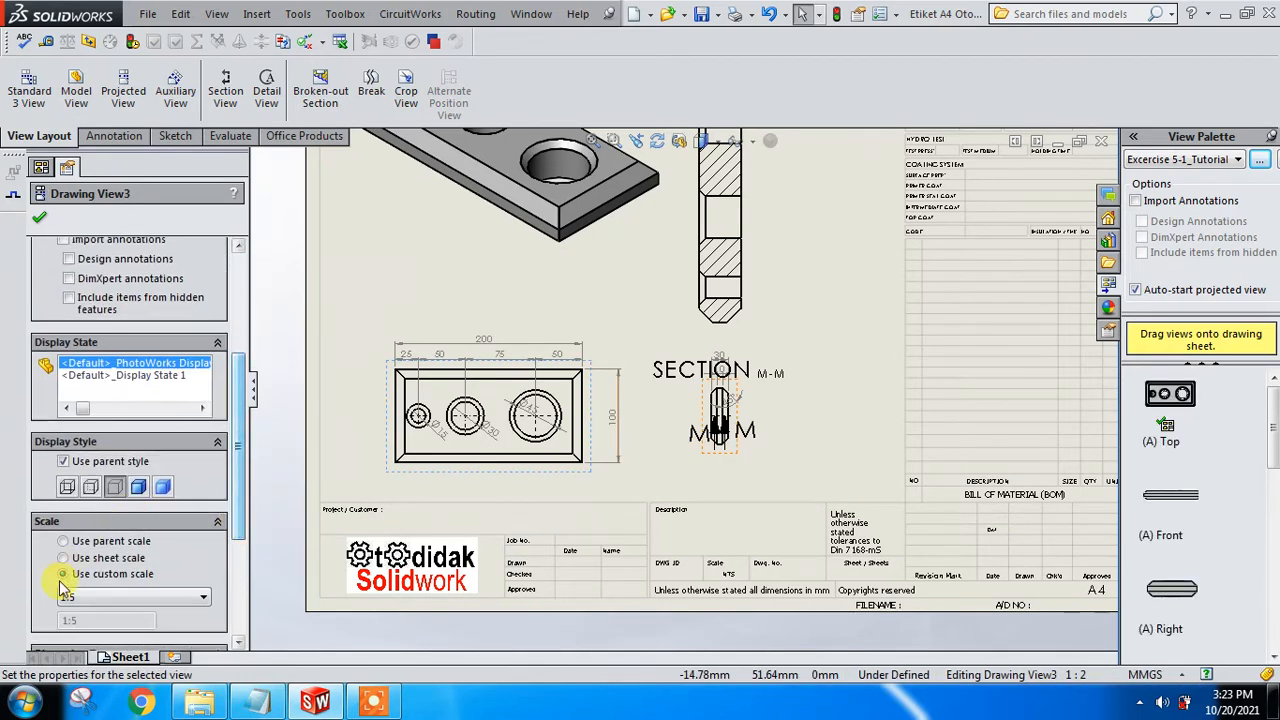
pyautogui.click(130, 597)
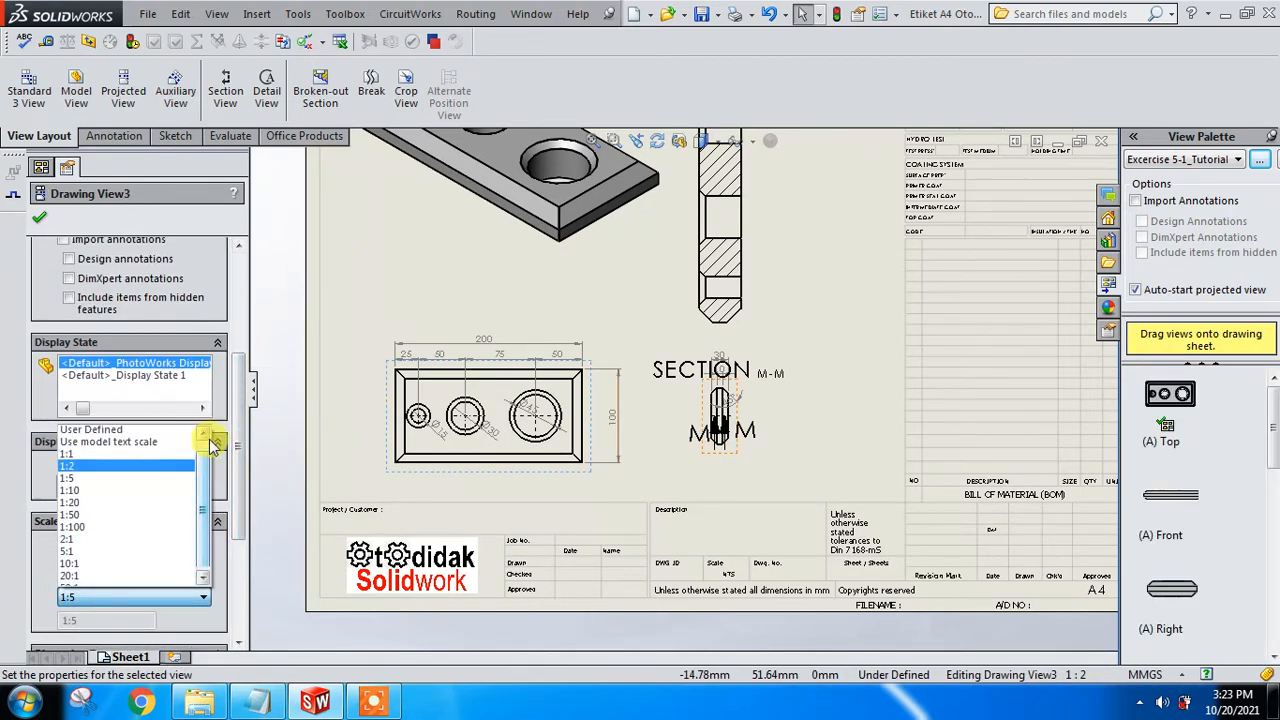
pyautogui.click(180, 429)
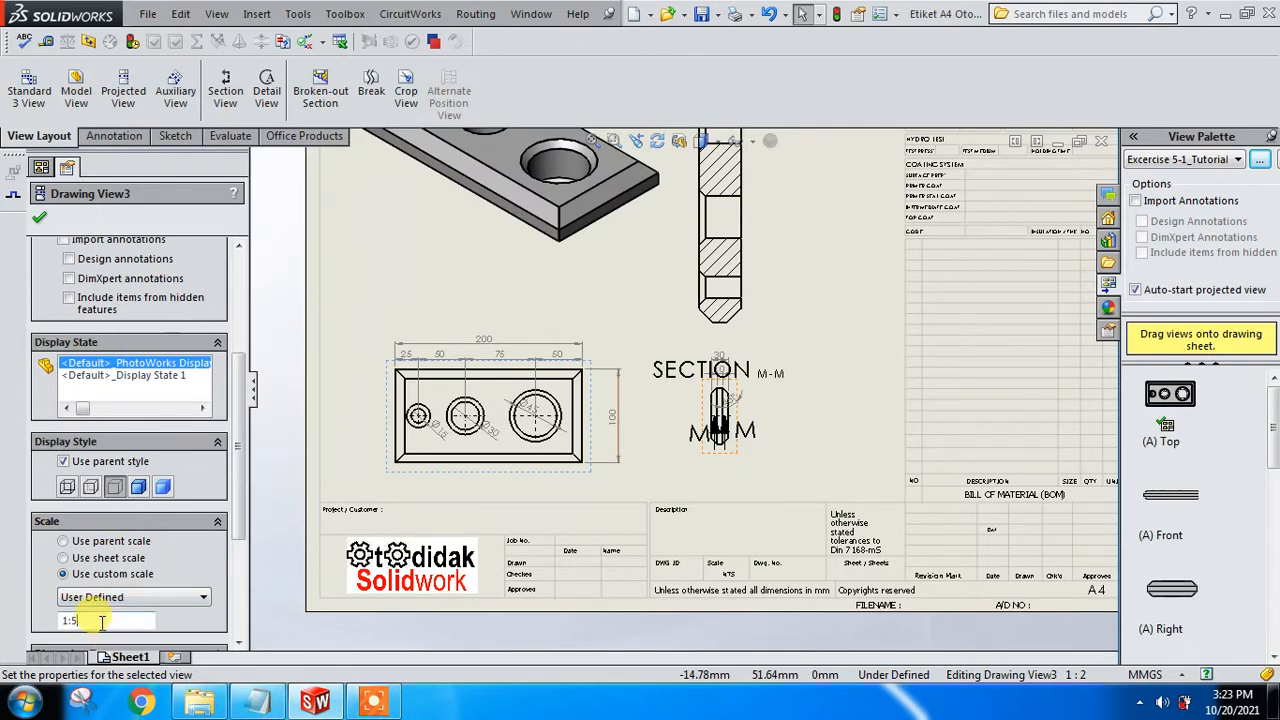
pyautogui.press('Return')
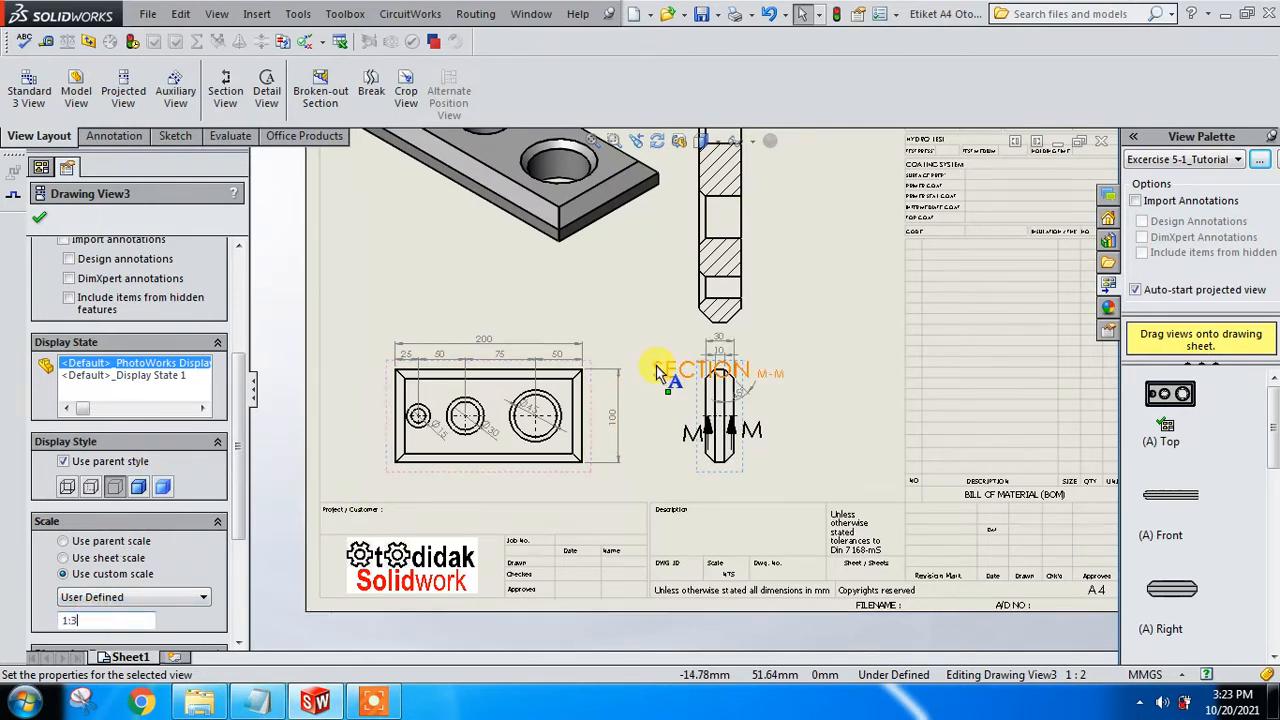
# Step: Move the Section M-M label to the right of the section view and nudge the side view slightly sideways
pyautogui.moveTo(668, 368); pyautogui.dragTo(779, 197)
pyautogui.click(752, 432)
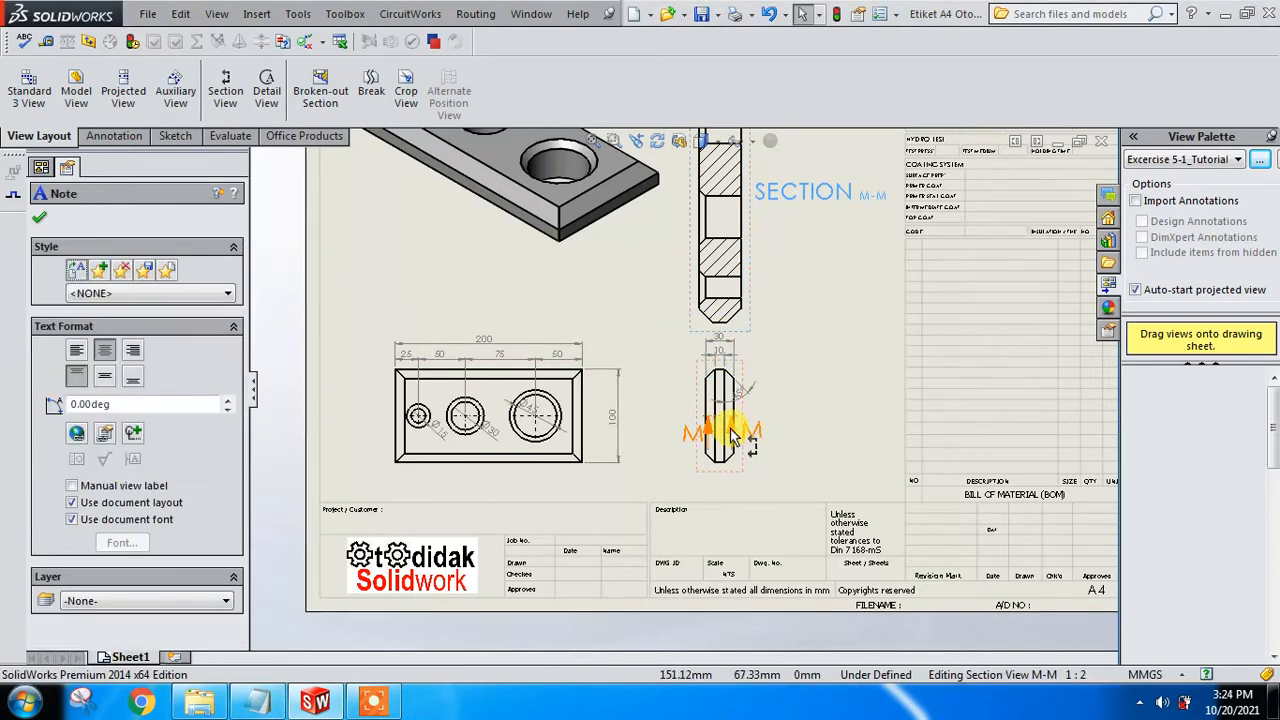
pyautogui.click(755, 467)
pyautogui.moveTo(759, 463); pyautogui.dragTo(752, 462)
pyautogui.click(748, 462)
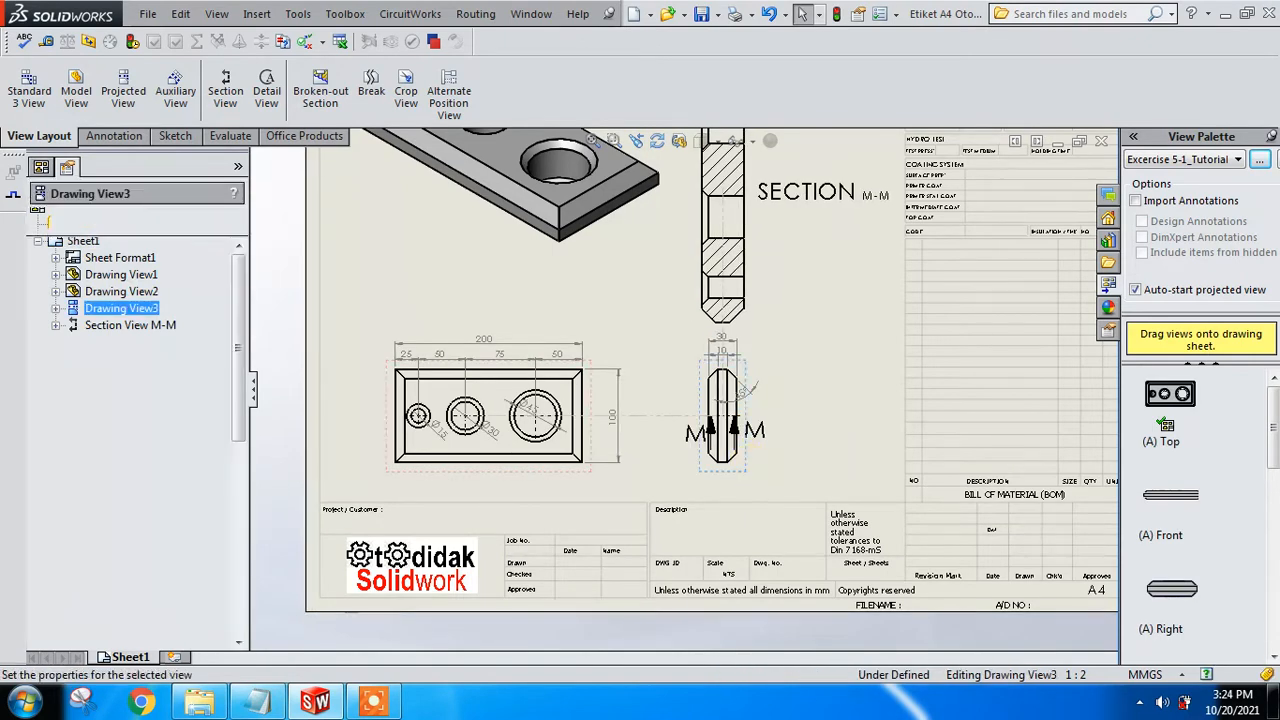
pyautogui.click(677, 452)
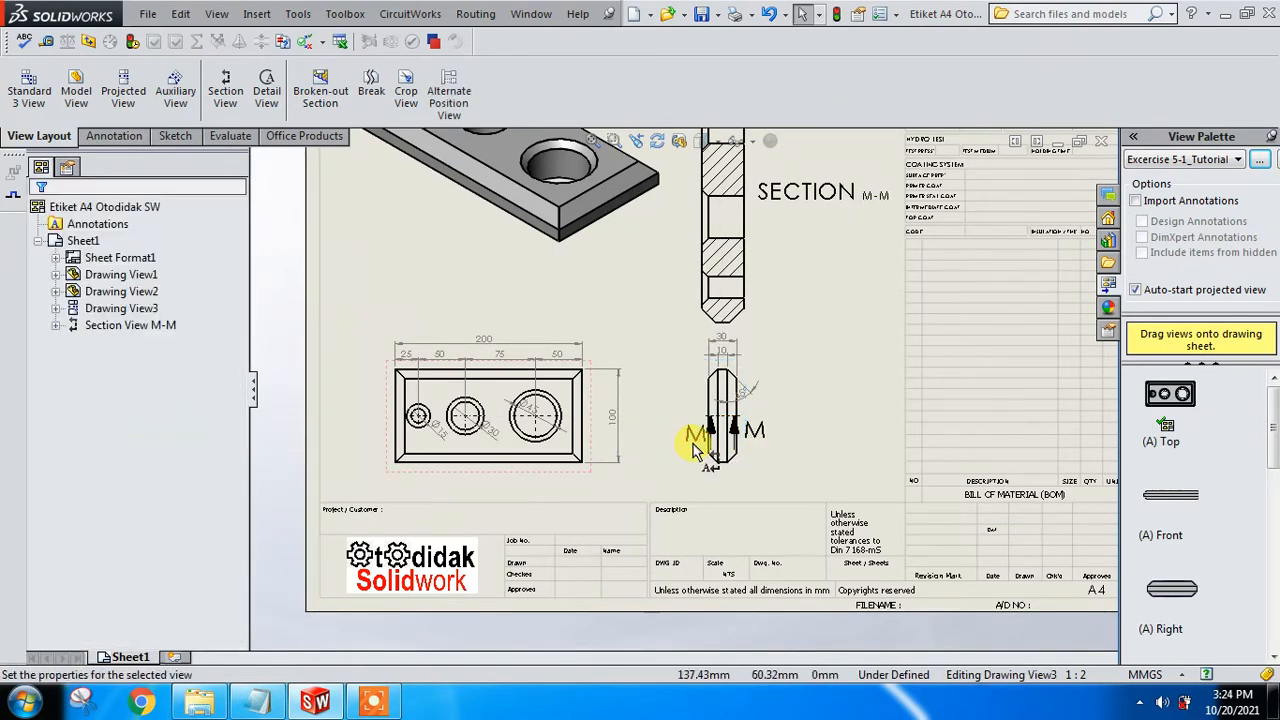
# Step: Reposition the two M letters of the section line so they sit on either side of the arrows in the side view
pyautogui.scroll(-2, 695, 450)
pyautogui.click(762, 420)
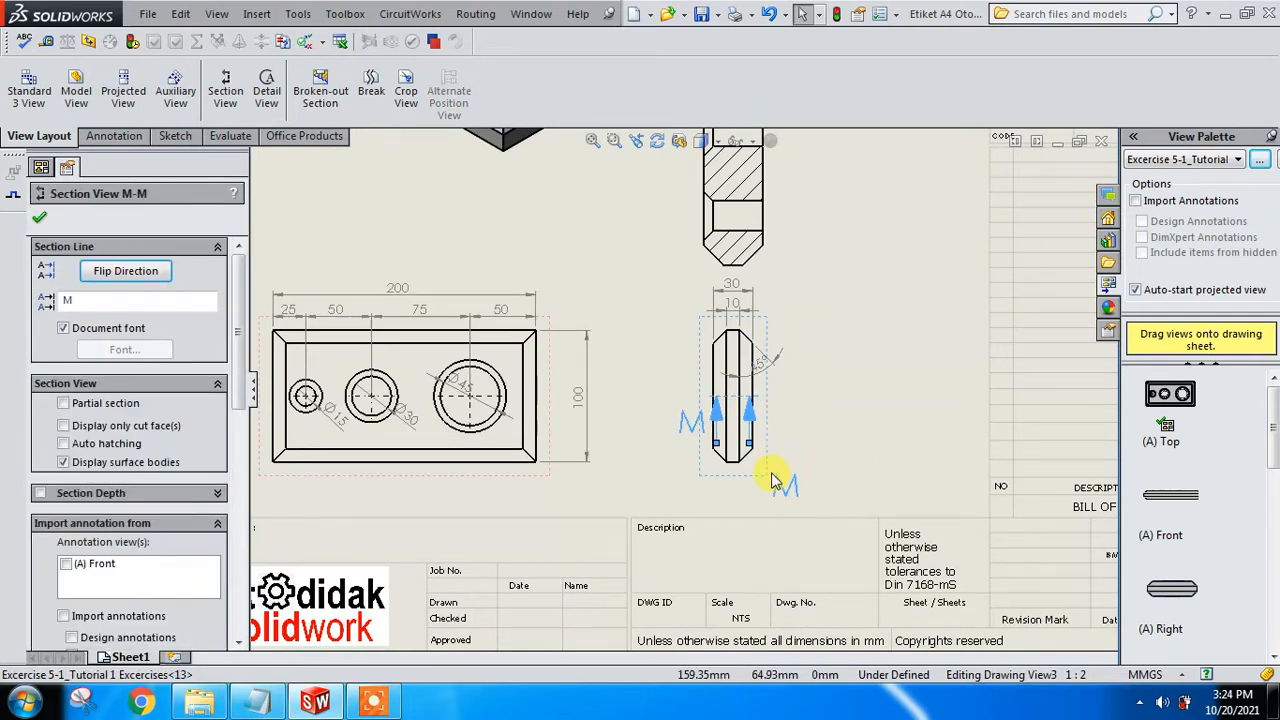
pyautogui.moveTo(687, 433); pyautogui.dragTo(688, 475)
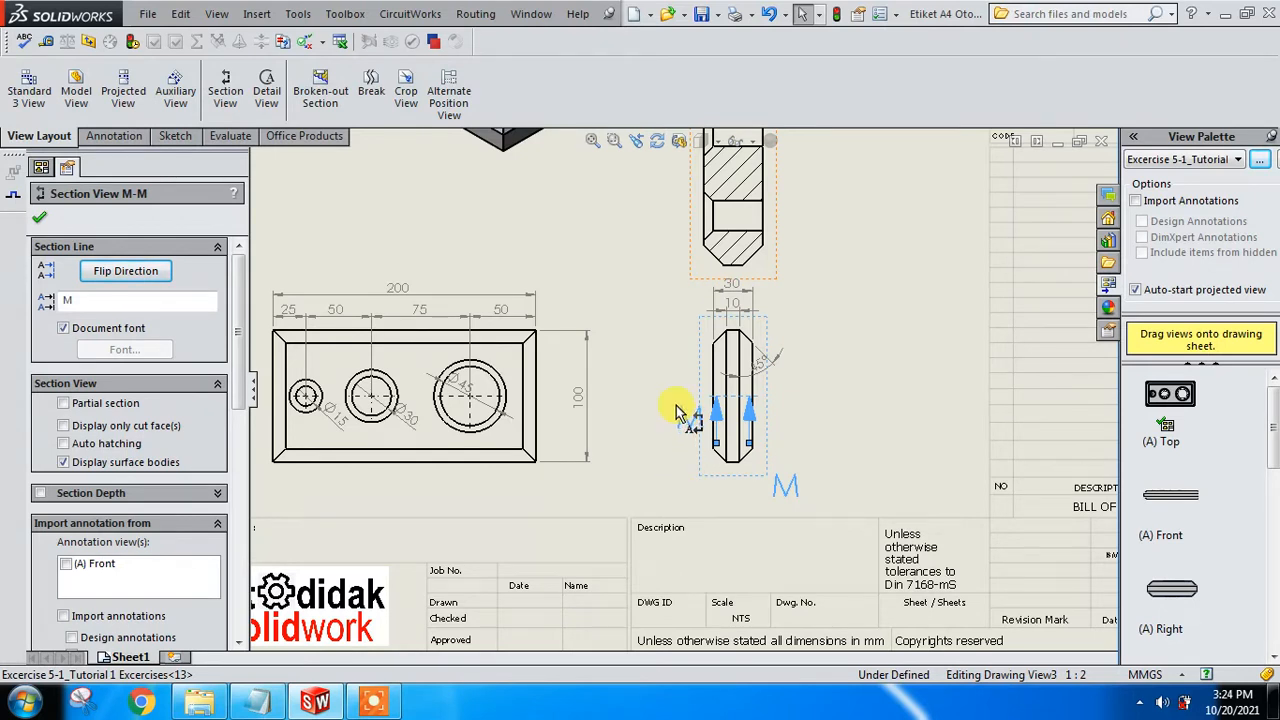
pyautogui.click(789, 487)
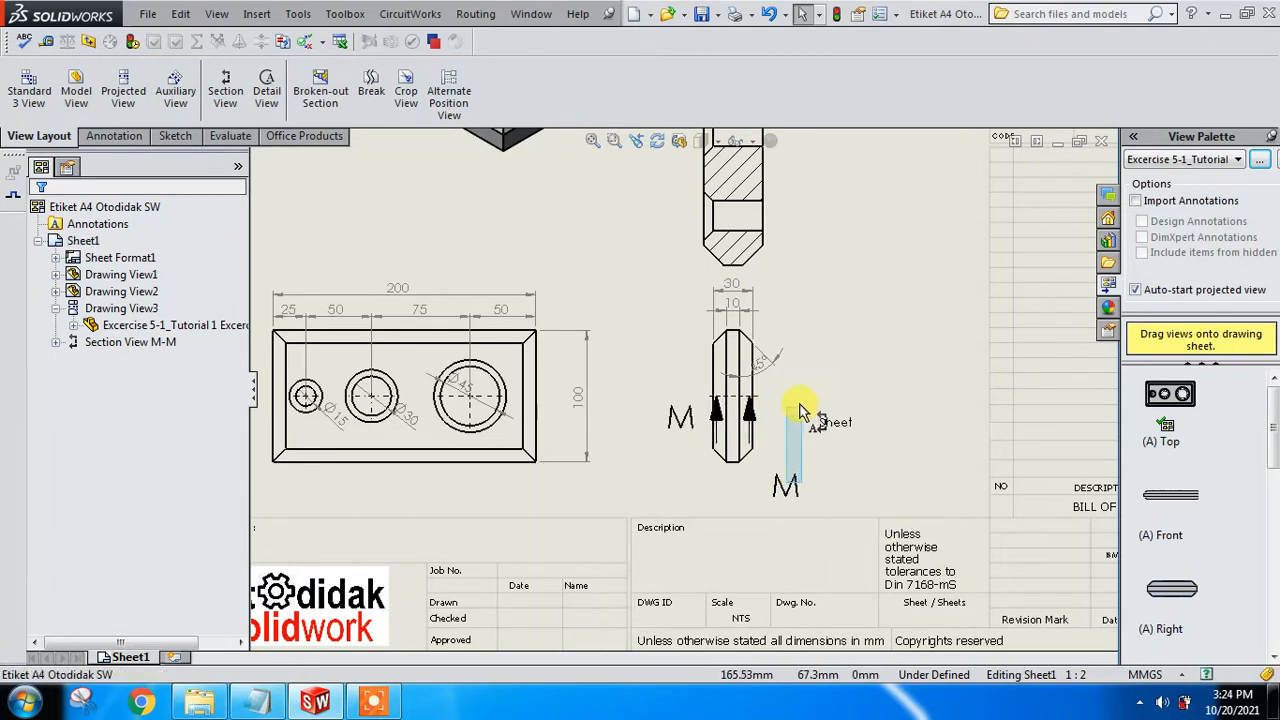
pyautogui.moveTo(800, 410); pyautogui.dragTo(803, 408)
pyautogui.moveTo(780, 487); pyautogui.dragTo(799, 428)
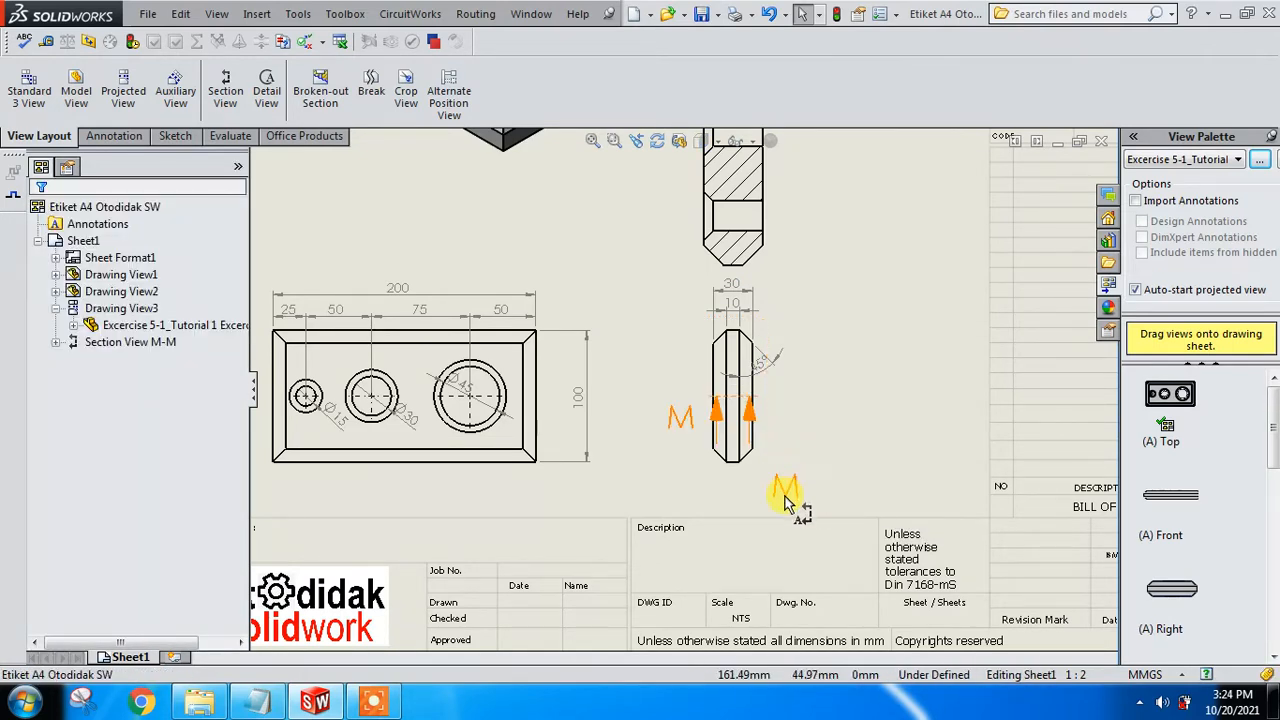
pyautogui.click(785, 500)
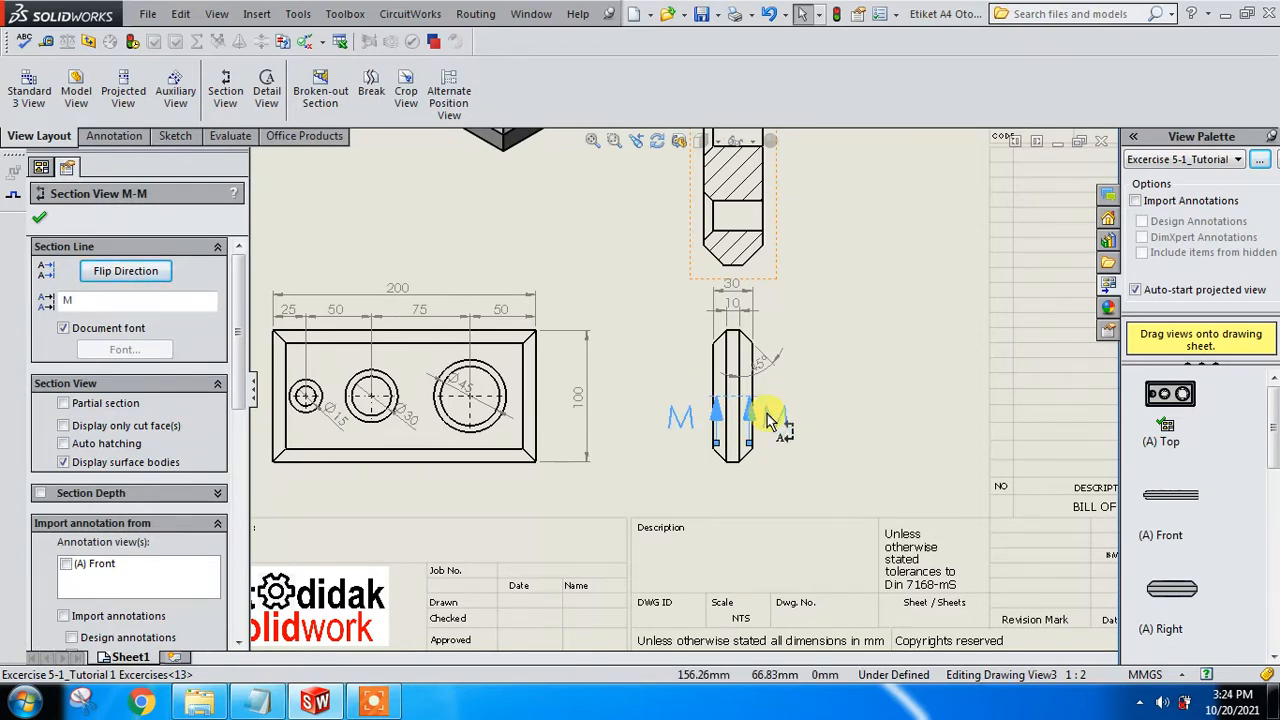
pyautogui.click(793, 473)
# Step: Format the whole Section M-M label text in bold at font size 12
pyautogui.scroll(2, 815, 473)
pyautogui.scroll(-1, 777, 298)
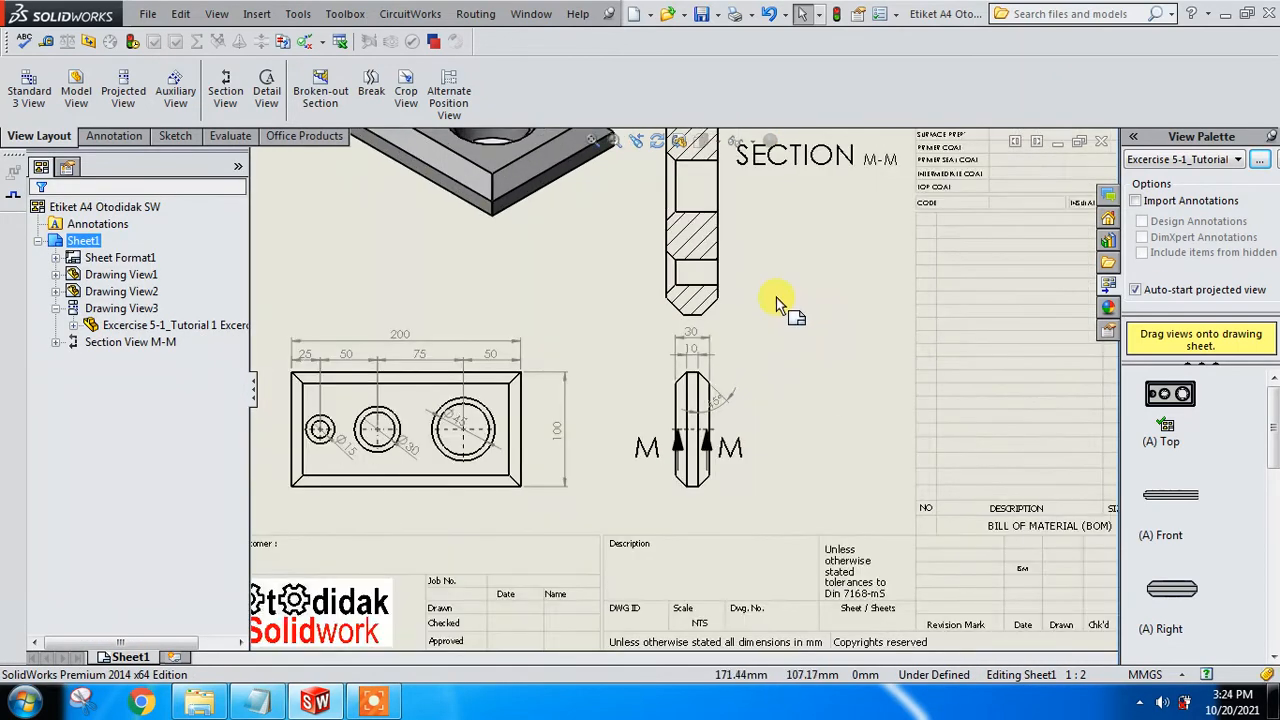
pyautogui.scroll(2, 776, 298)
pyautogui.scroll(-4, 763, 301)
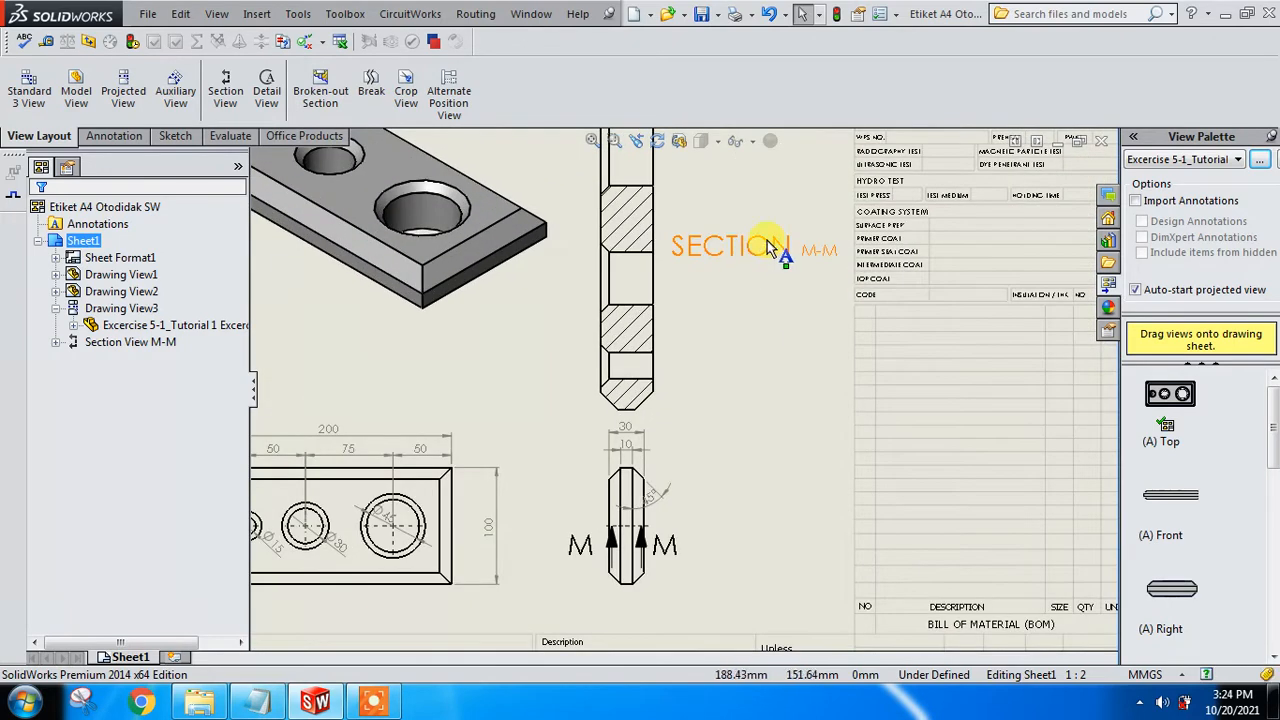
pyautogui.doubleClick(767, 245)
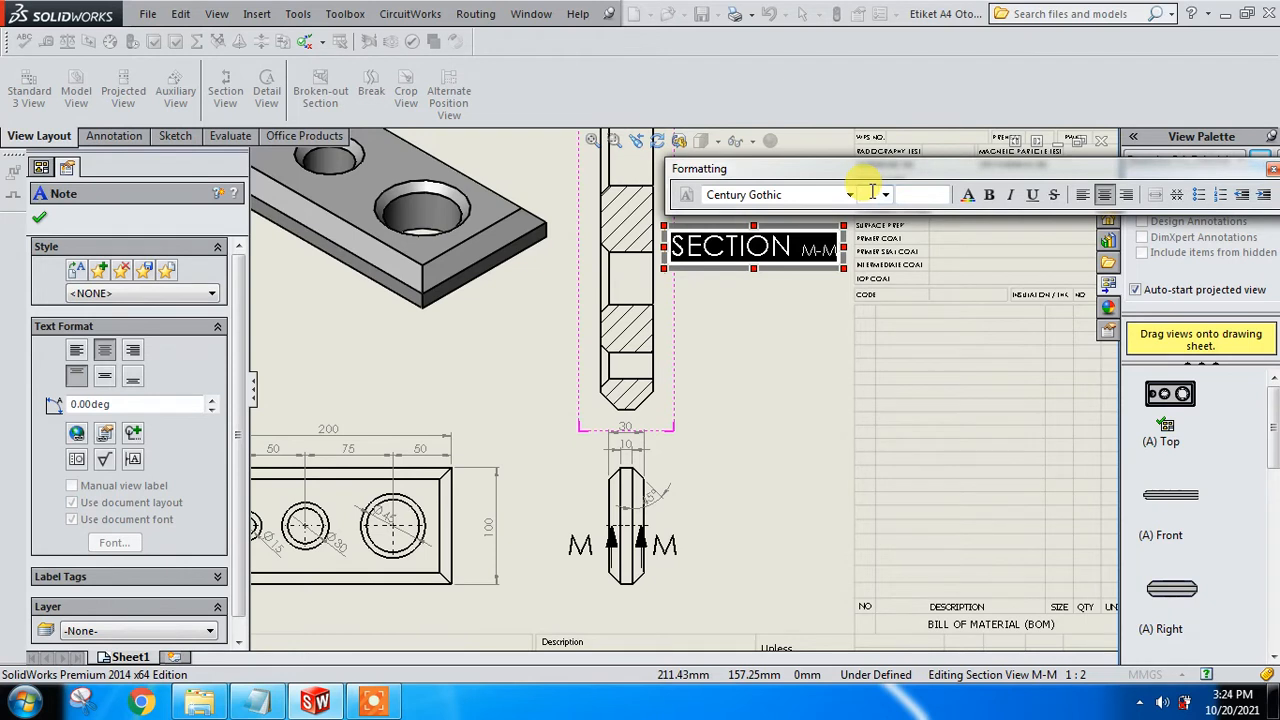
pyautogui.press('Return')
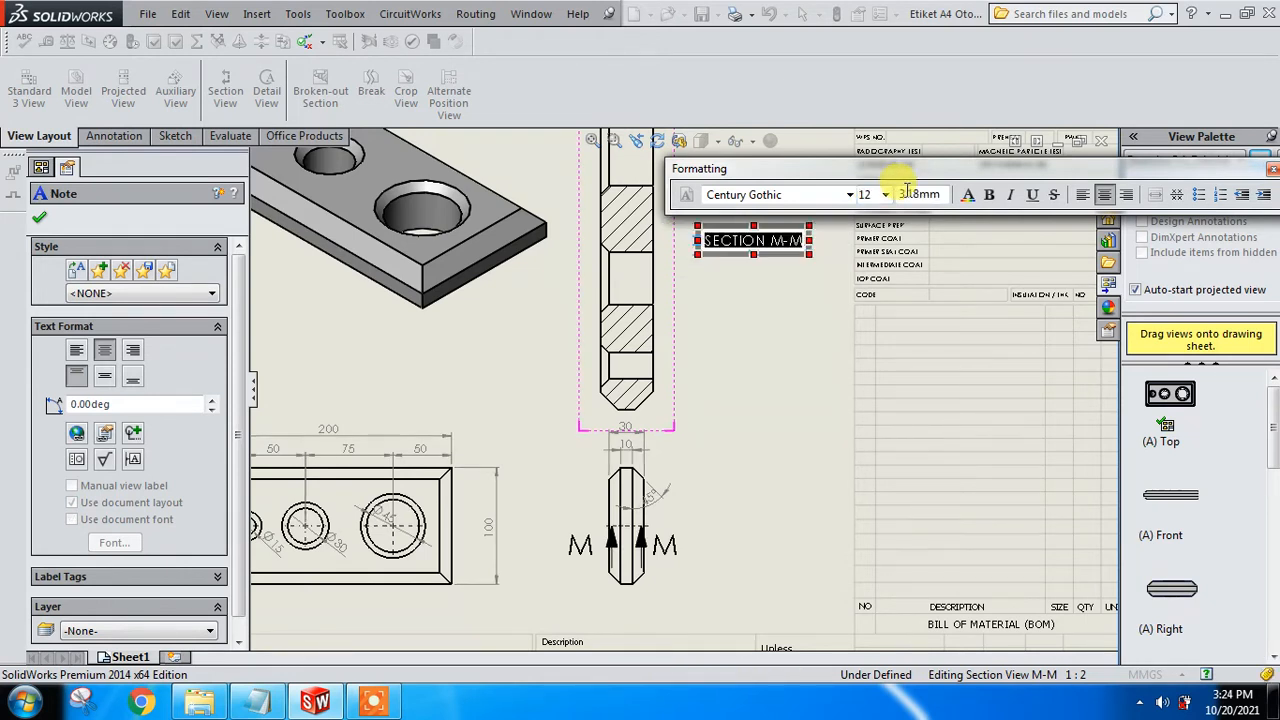
pyautogui.click(767, 382)
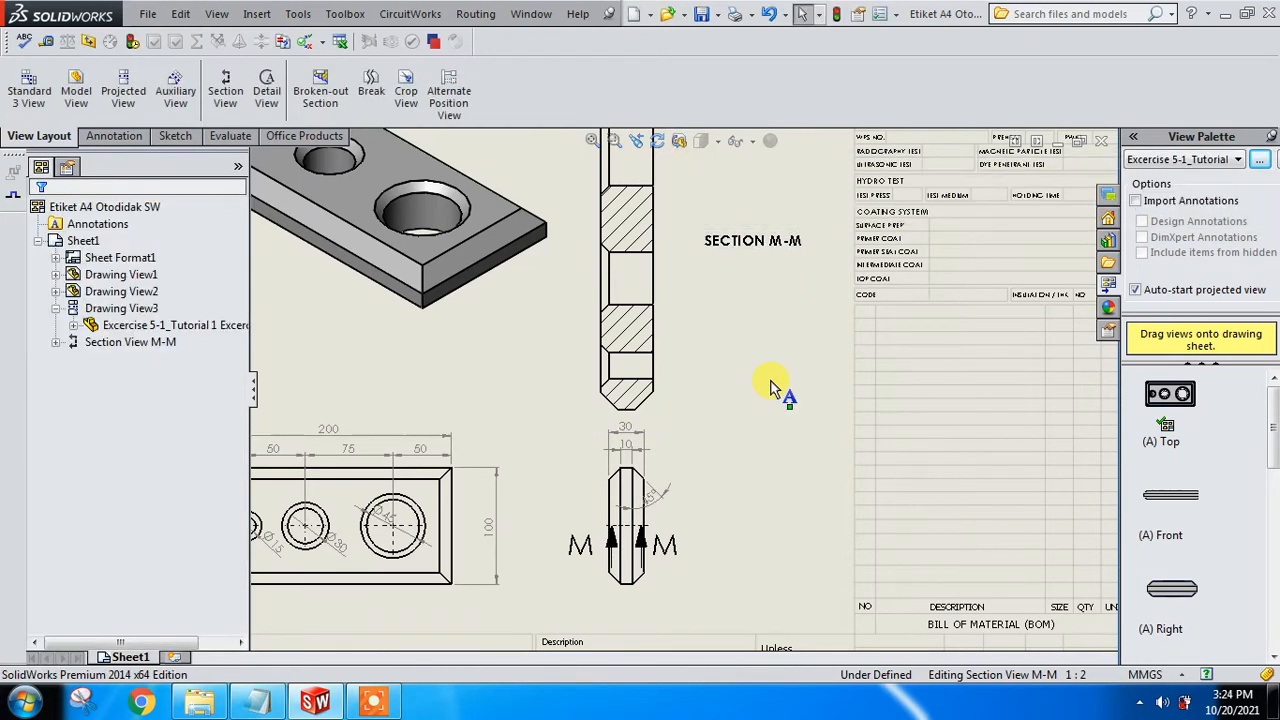
pyautogui.press('f')
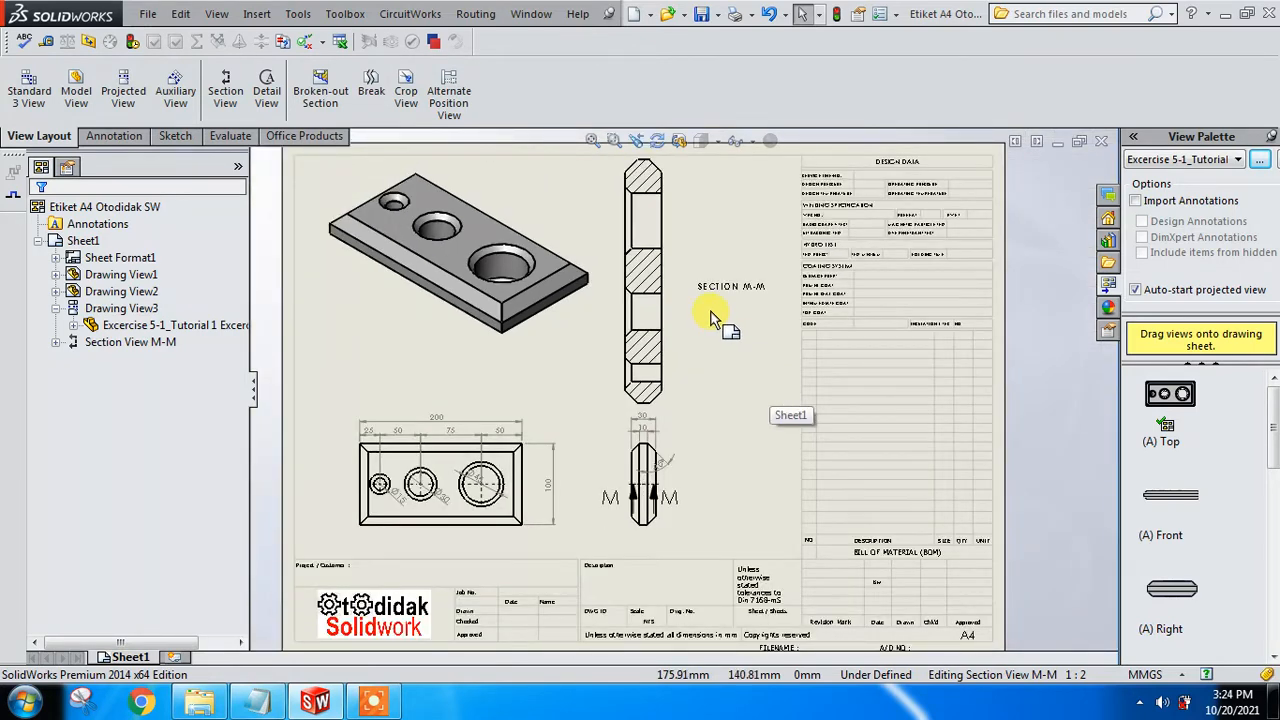
pyautogui.scroll(-2, 660, 237)
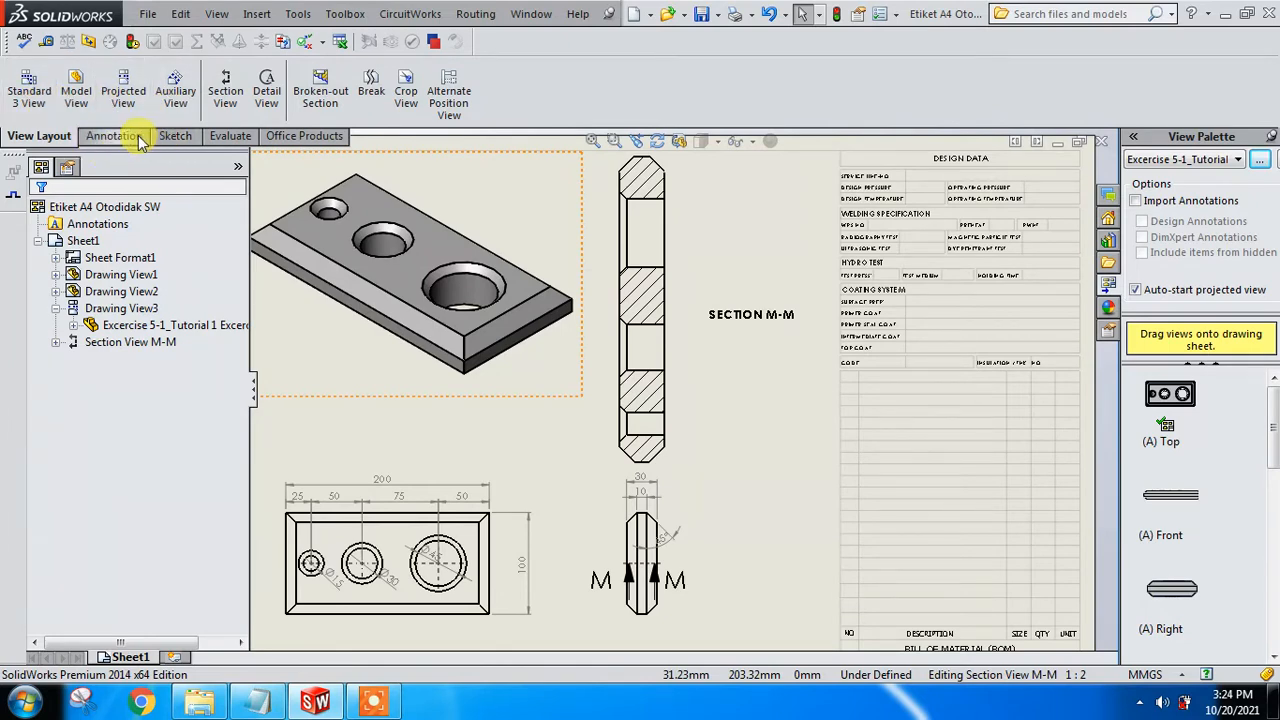
pyautogui.click(186, 140)
pyautogui.click(30, 88)
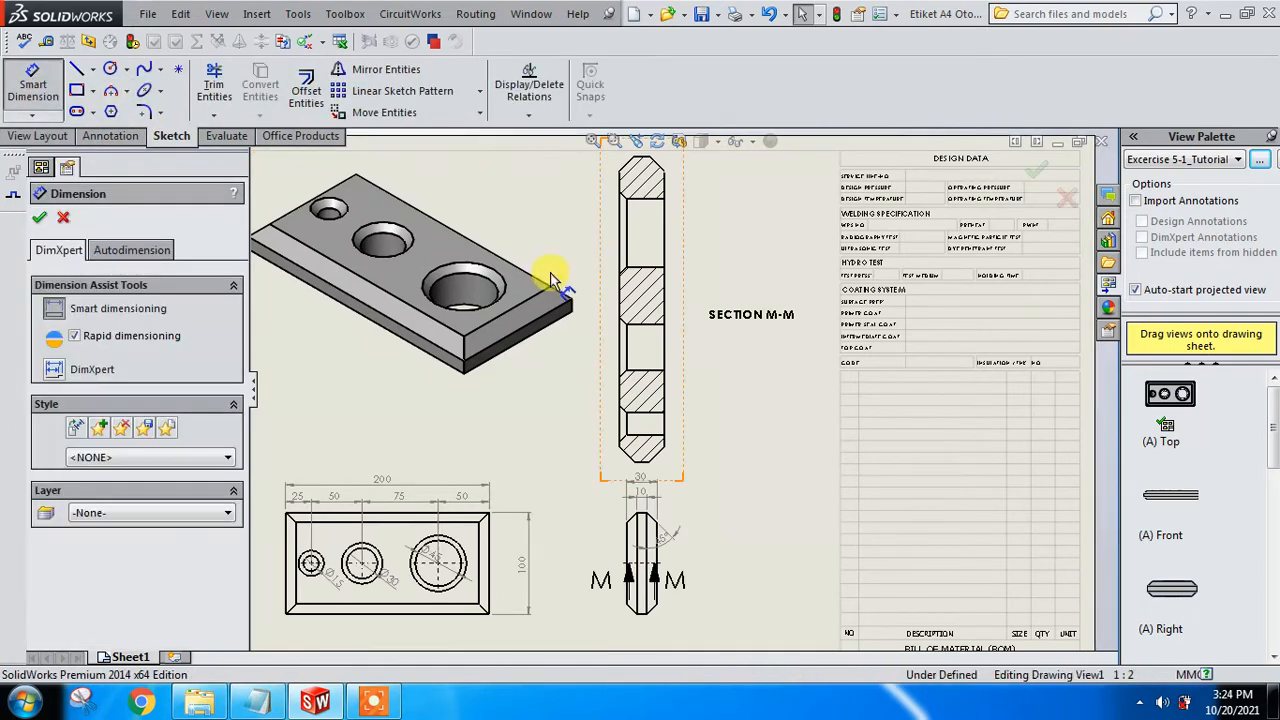
pyautogui.scroll(-2, 593, 273)
pyautogui.scroll(-1, 600, 271)
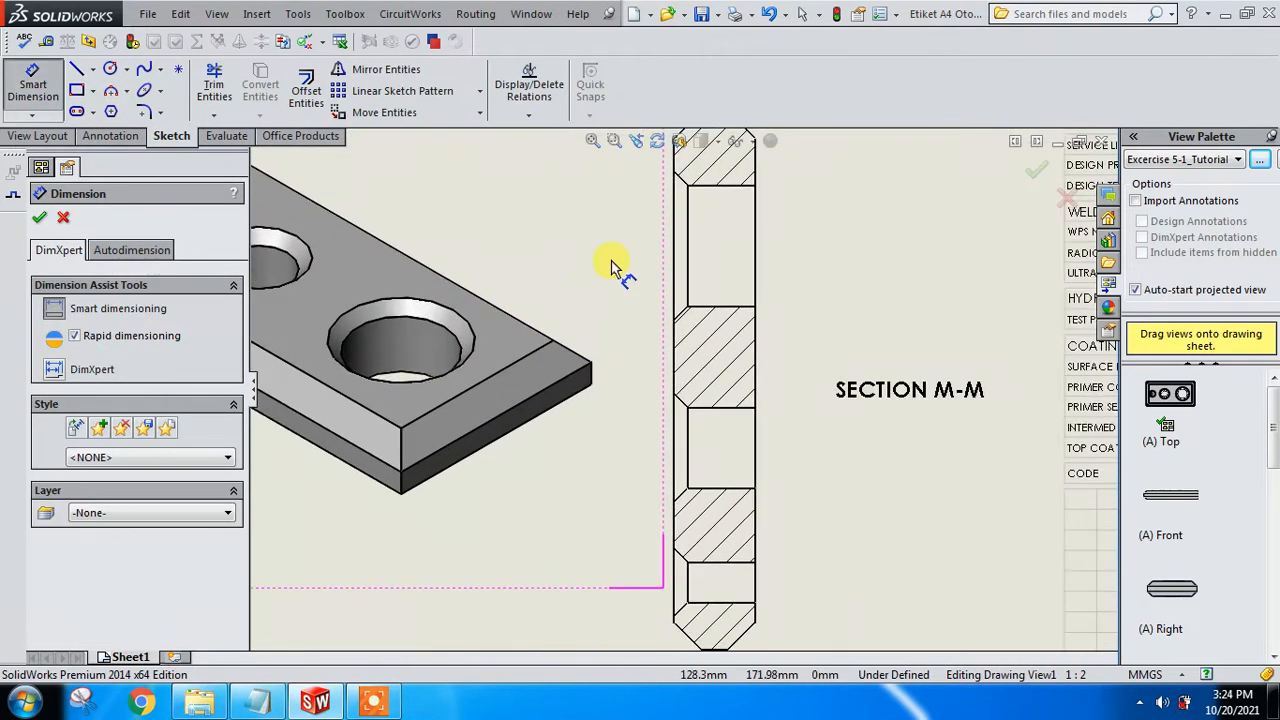
pyautogui.click(684, 180)
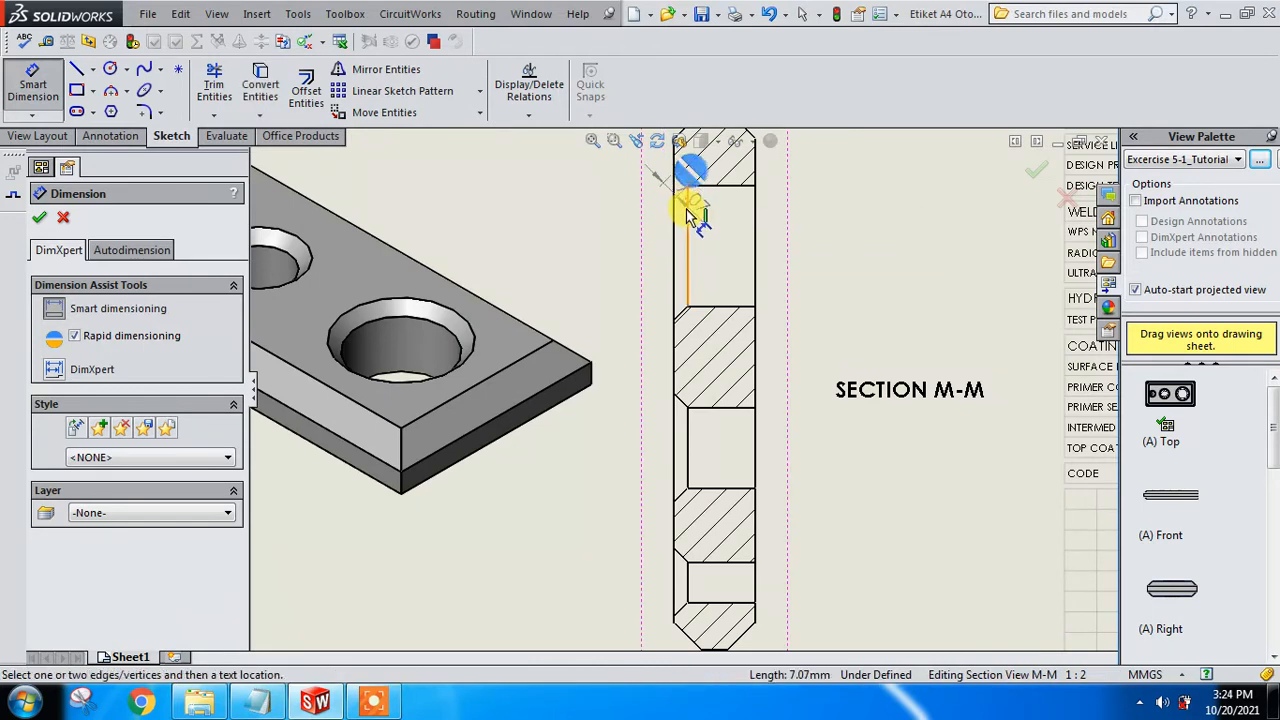
pyautogui.scroll(-5, 690, 210)
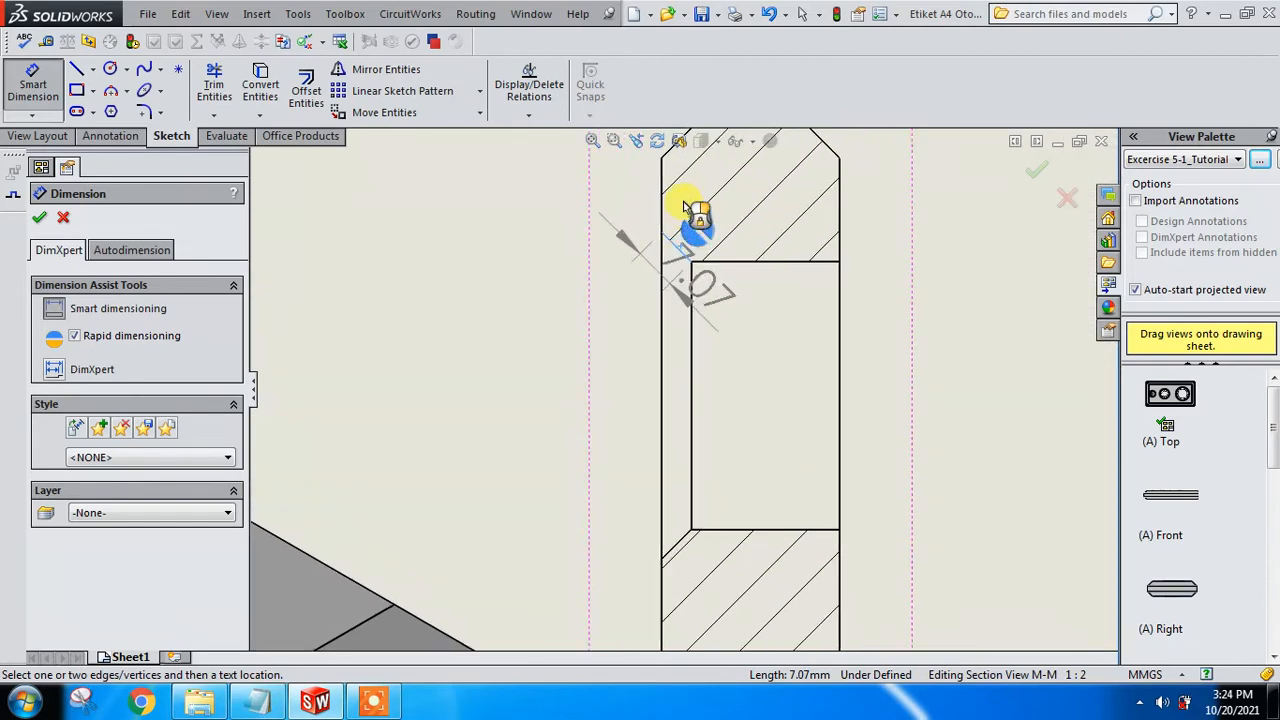
pyautogui.click(658, 288)
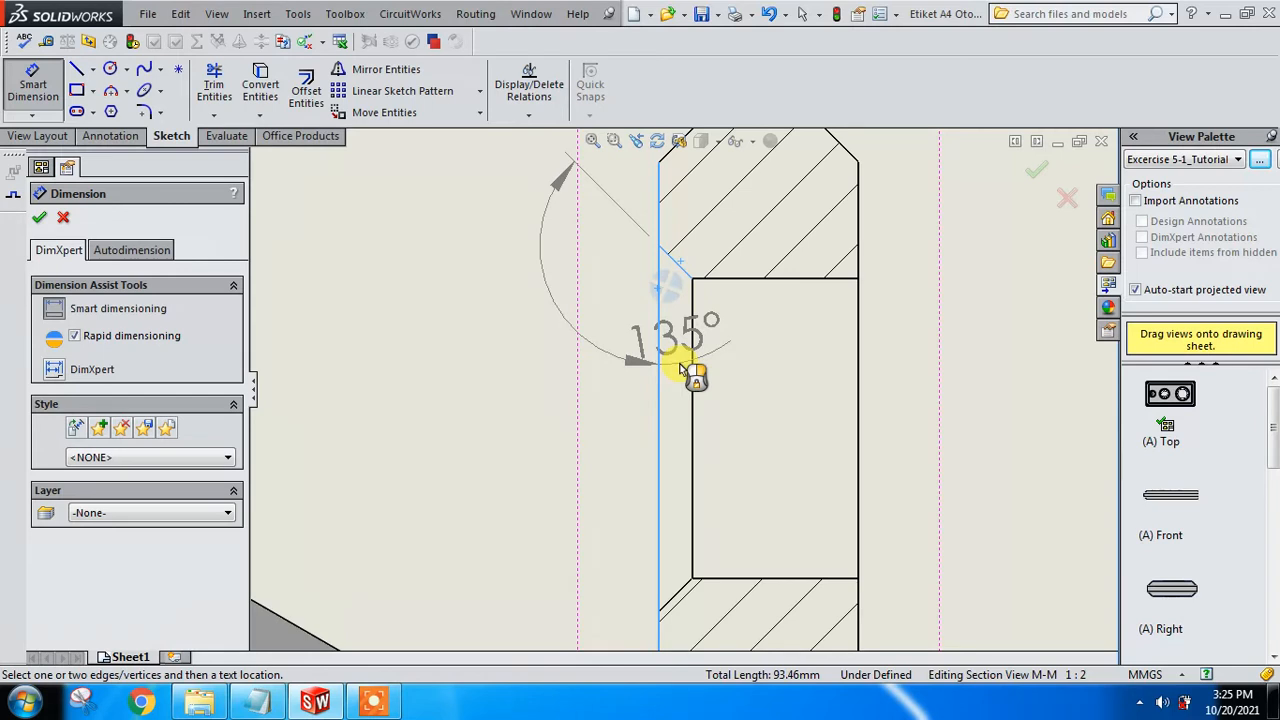
pyautogui.press('Escape')
pyautogui.press('Escape')
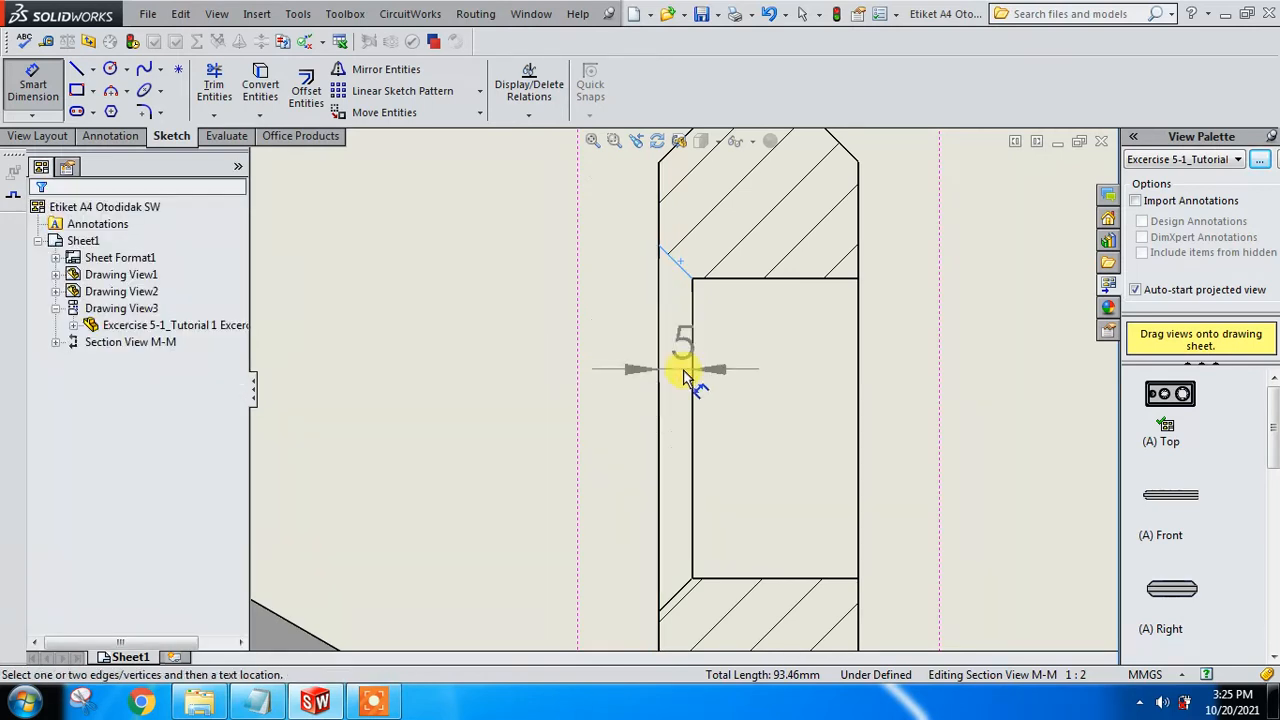
# Step: Dimension the acute angle between the largest hole's lower chamfer edge and the plate face in Section M-M, with the text inside the hole
pyautogui.click(683, 587)
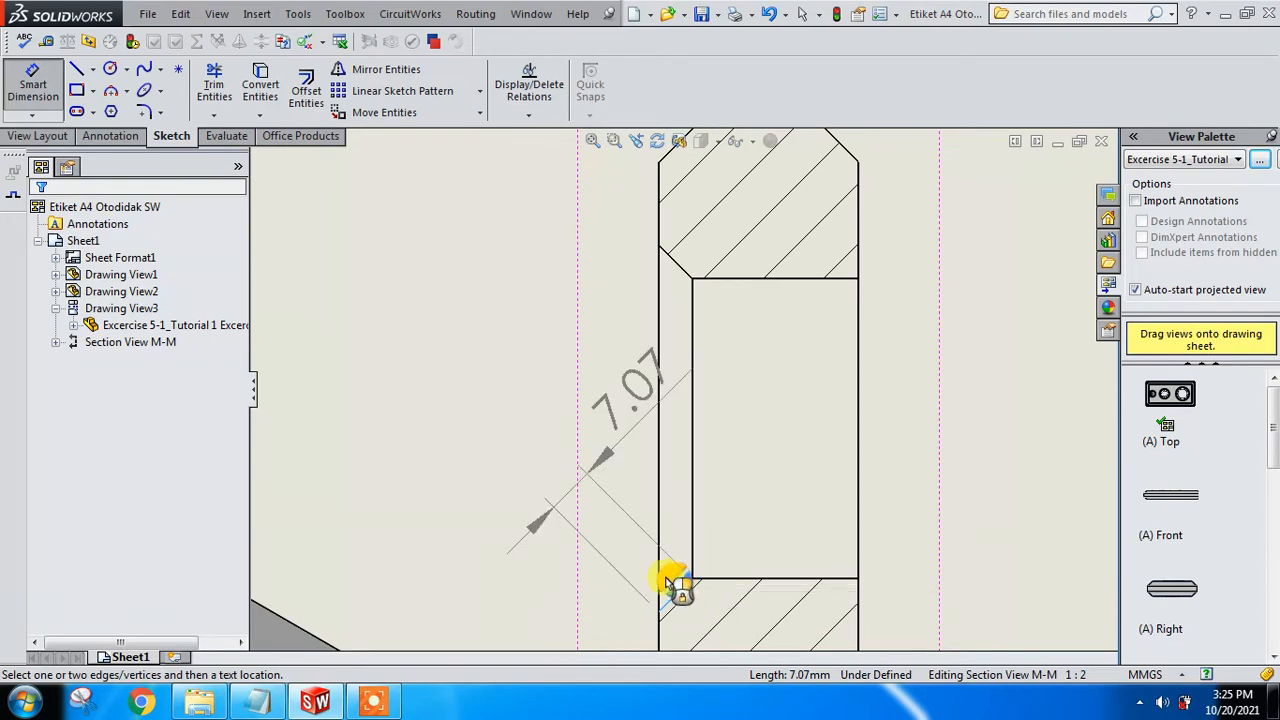
pyautogui.click(659, 557)
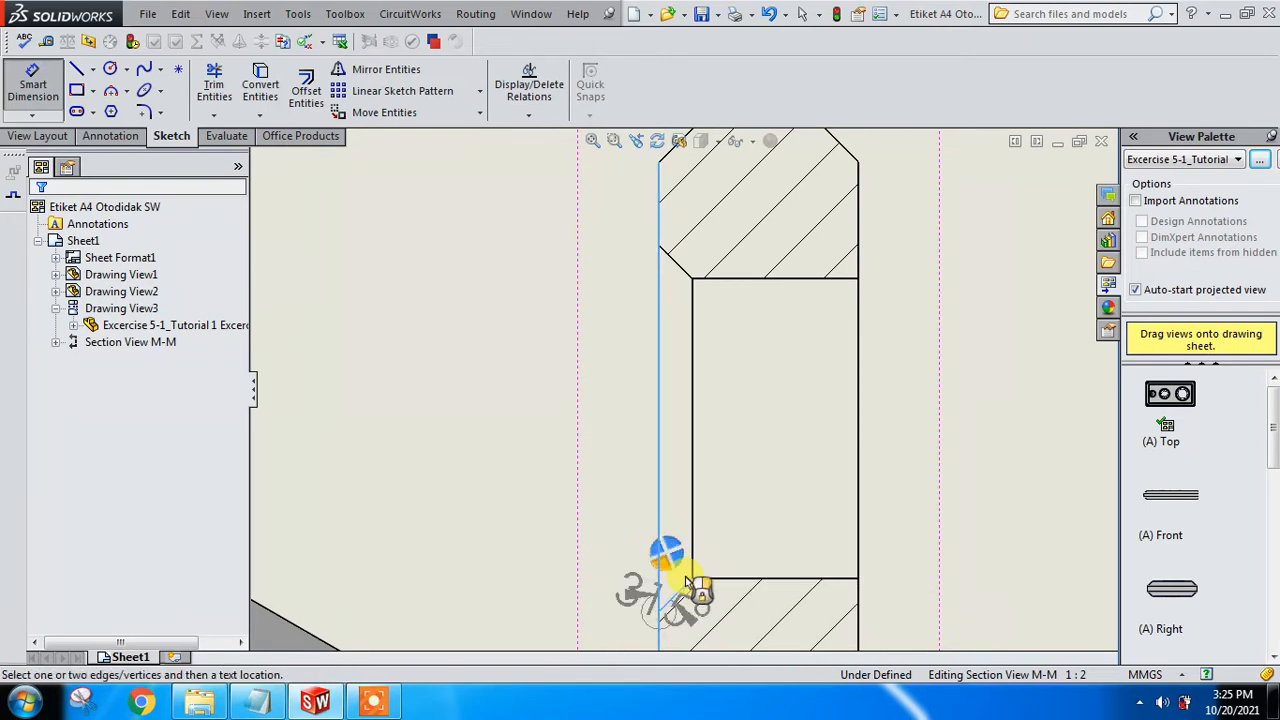
pyautogui.scroll(2, 694, 574)
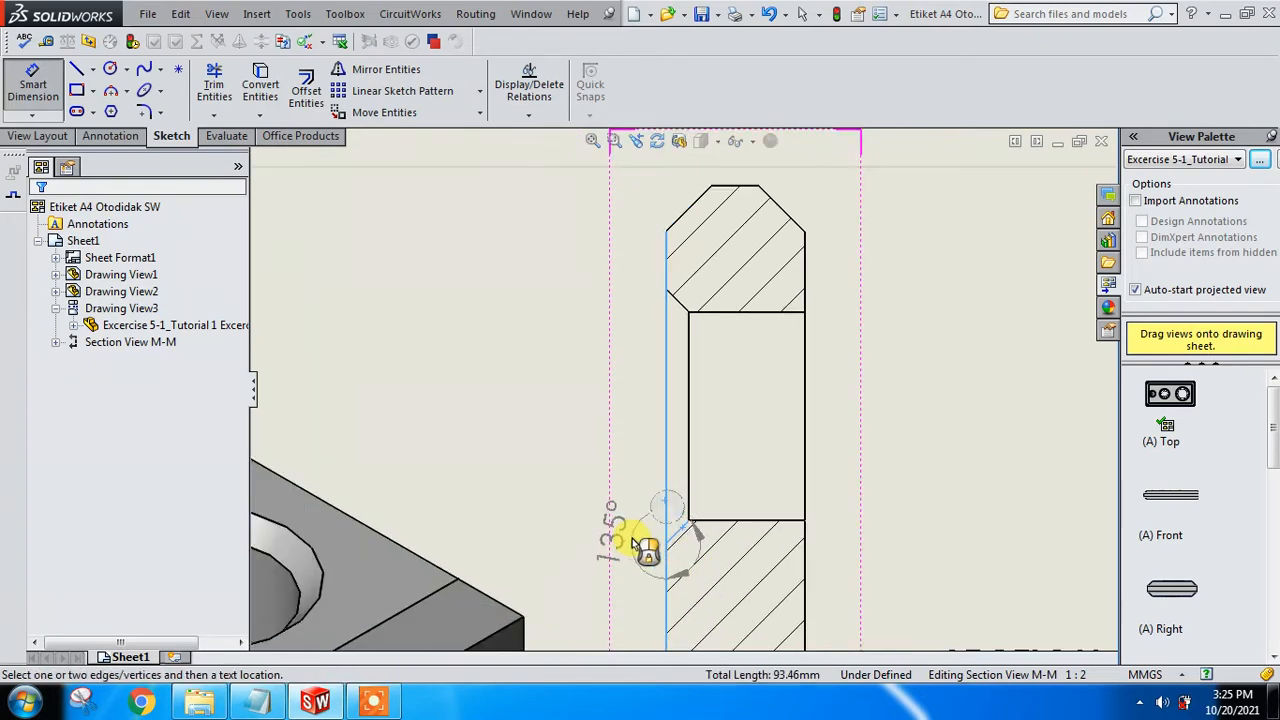
pyautogui.scroll(-2, 615, 528)
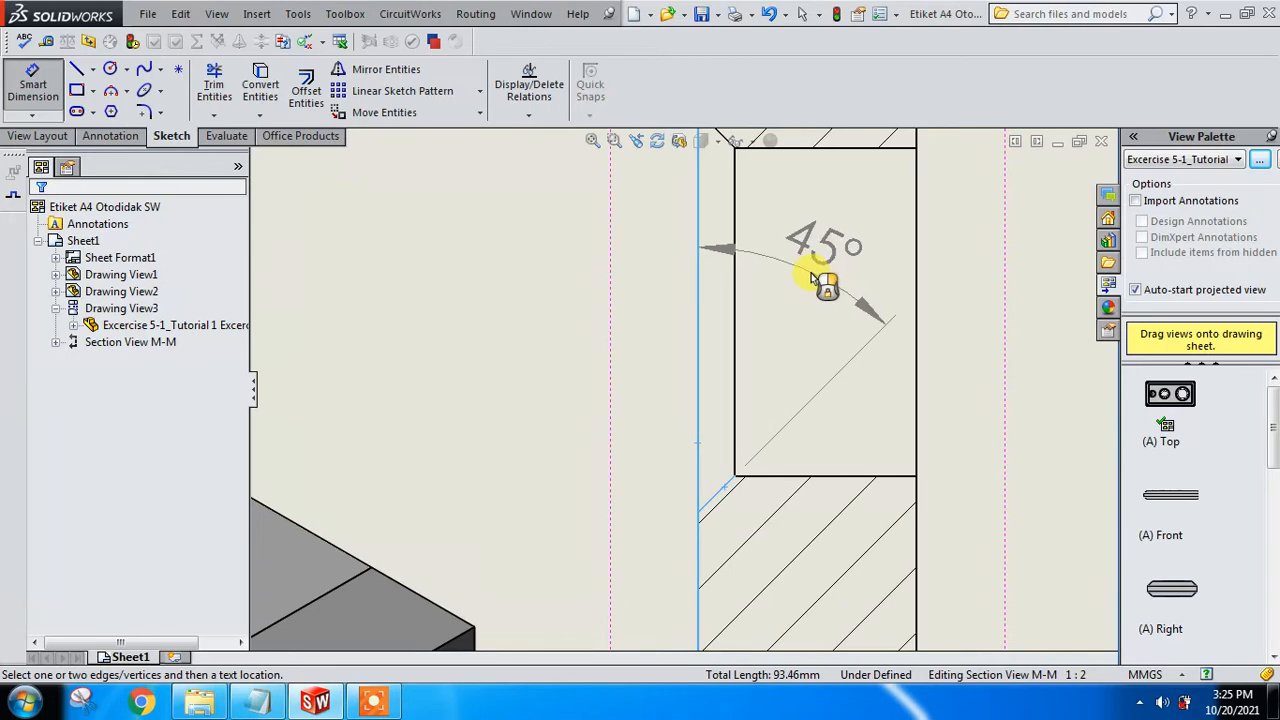
pyautogui.click(755, 275)
pyautogui.scroll(3, 797, 394)
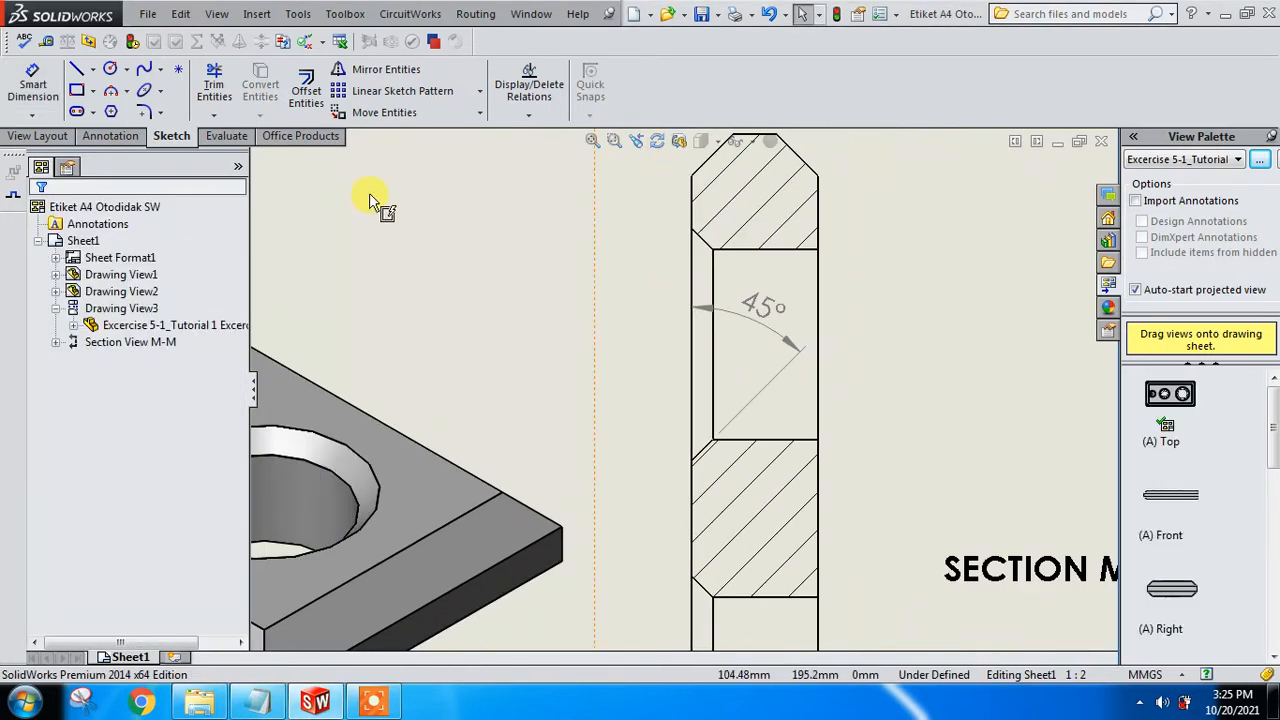
# Step: Dimension the chamfer depth of the largest hole in Section M-M, placing the text outside the plate on the chamfered side
pyautogui.click(33, 85)
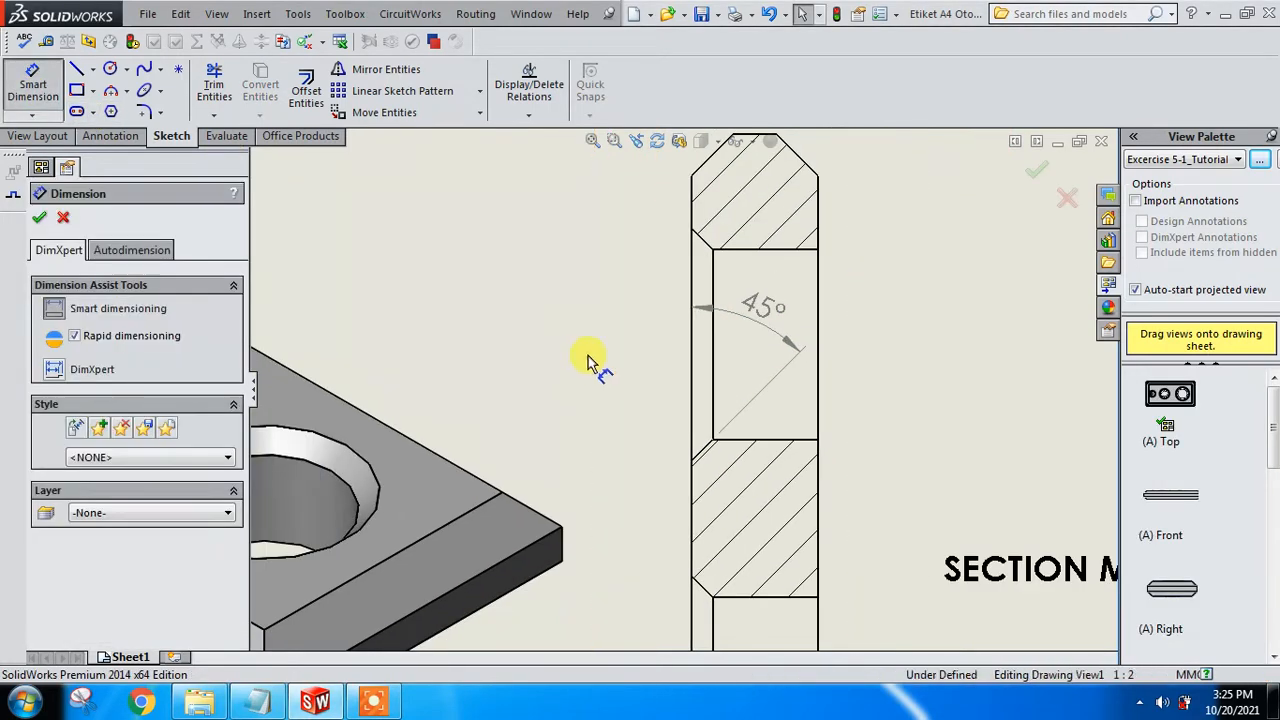
pyautogui.click(714, 370)
pyautogui.click(692, 370)
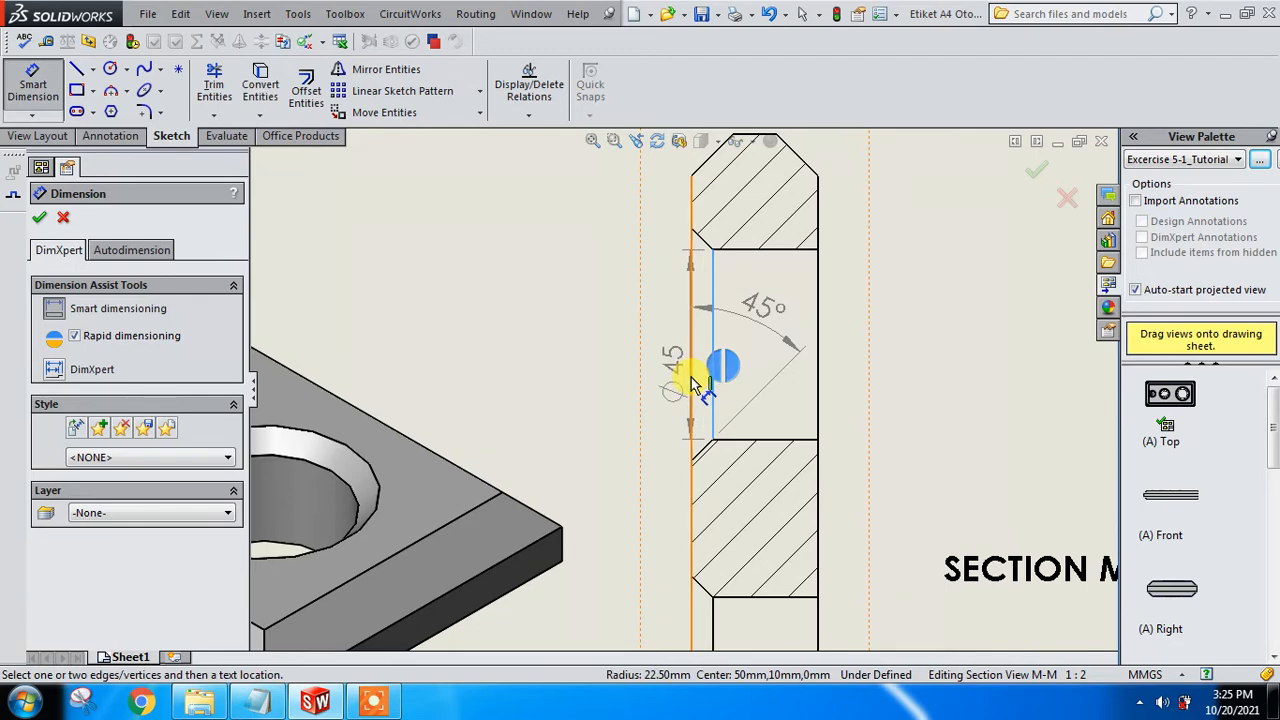
pyautogui.click(632, 370)
pyautogui.scroll(5, 530, 364)
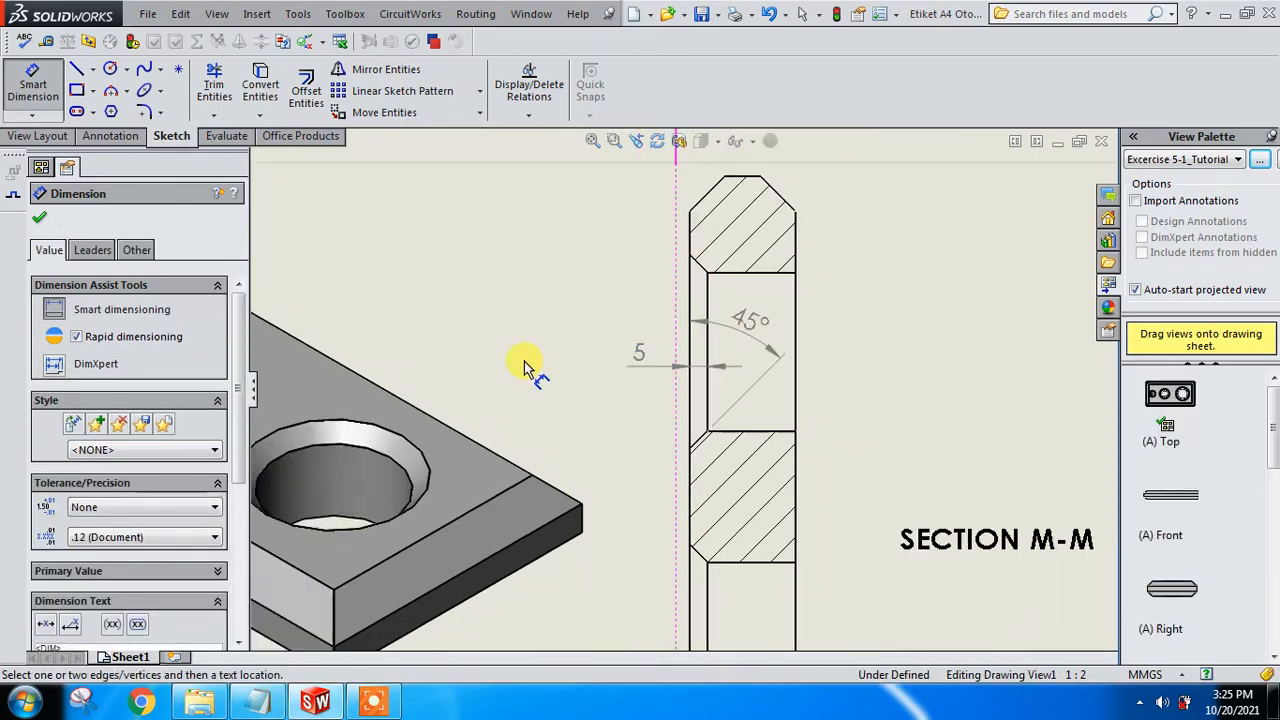
pyautogui.scroll(3, 606, 551)
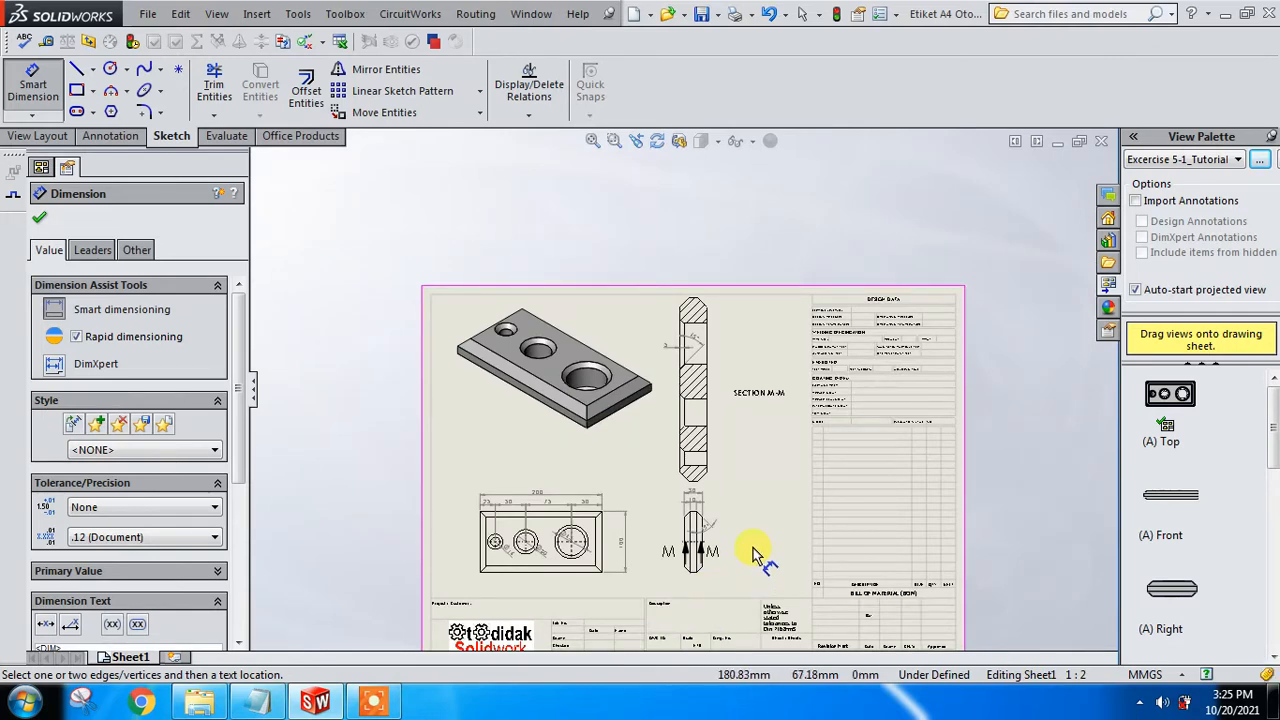
pyautogui.press('Escape')
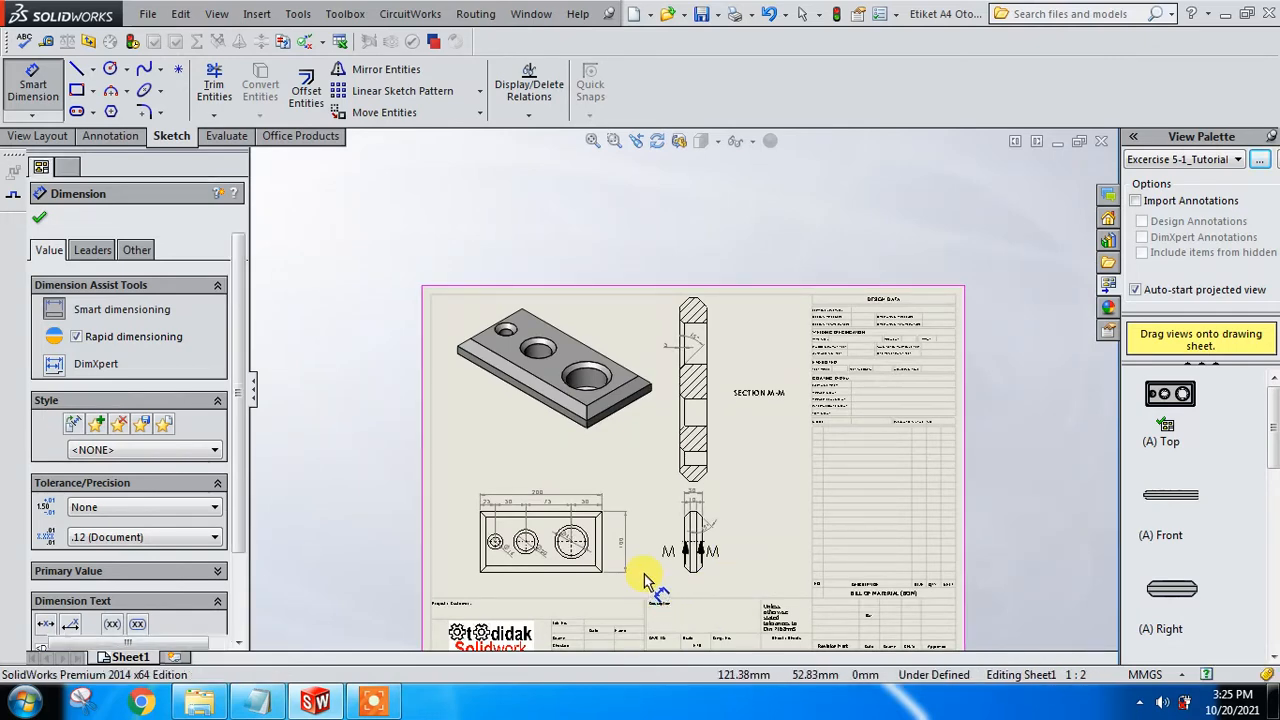
# Step: Move the top view, then the section view, slightly down on the sheet to even out their spacing
pyautogui.scroll(4, 643, 569)
pyautogui.scroll(-2, 645, 567)
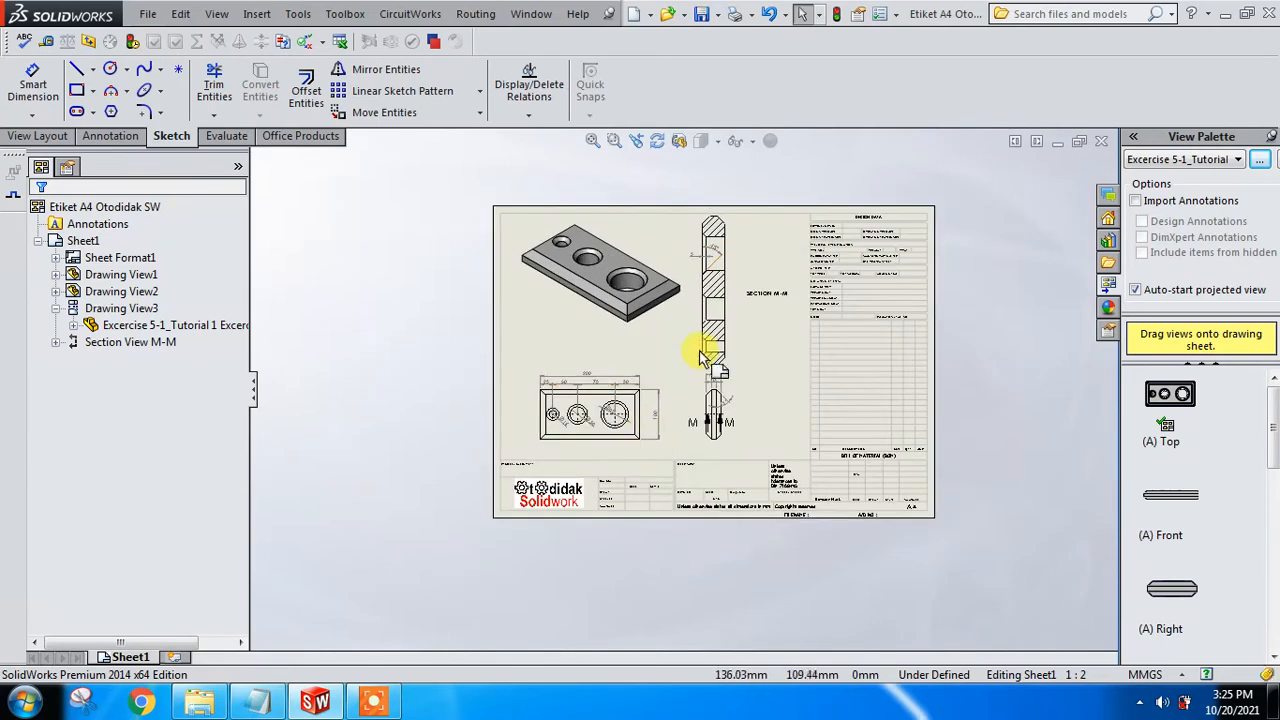
pyautogui.scroll(-2, 695, 358)
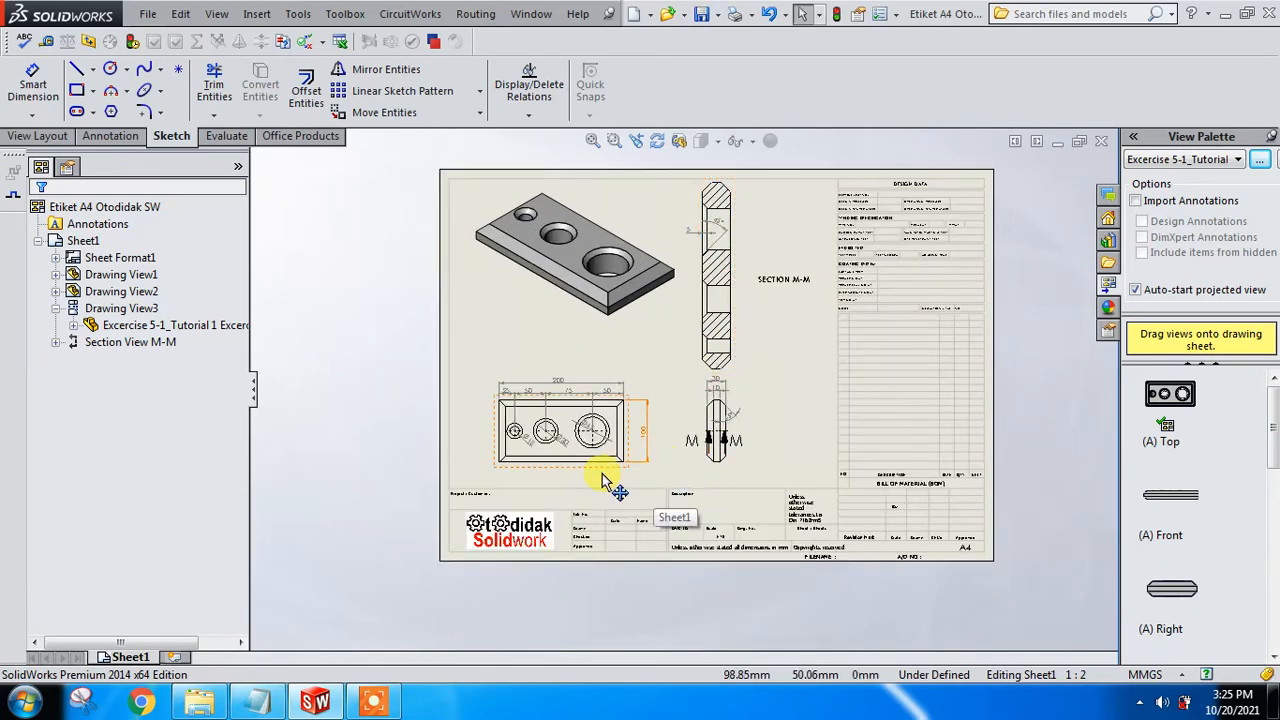
pyautogui.moveTo(574, 477); pyautogui.dragTo(575, 486)
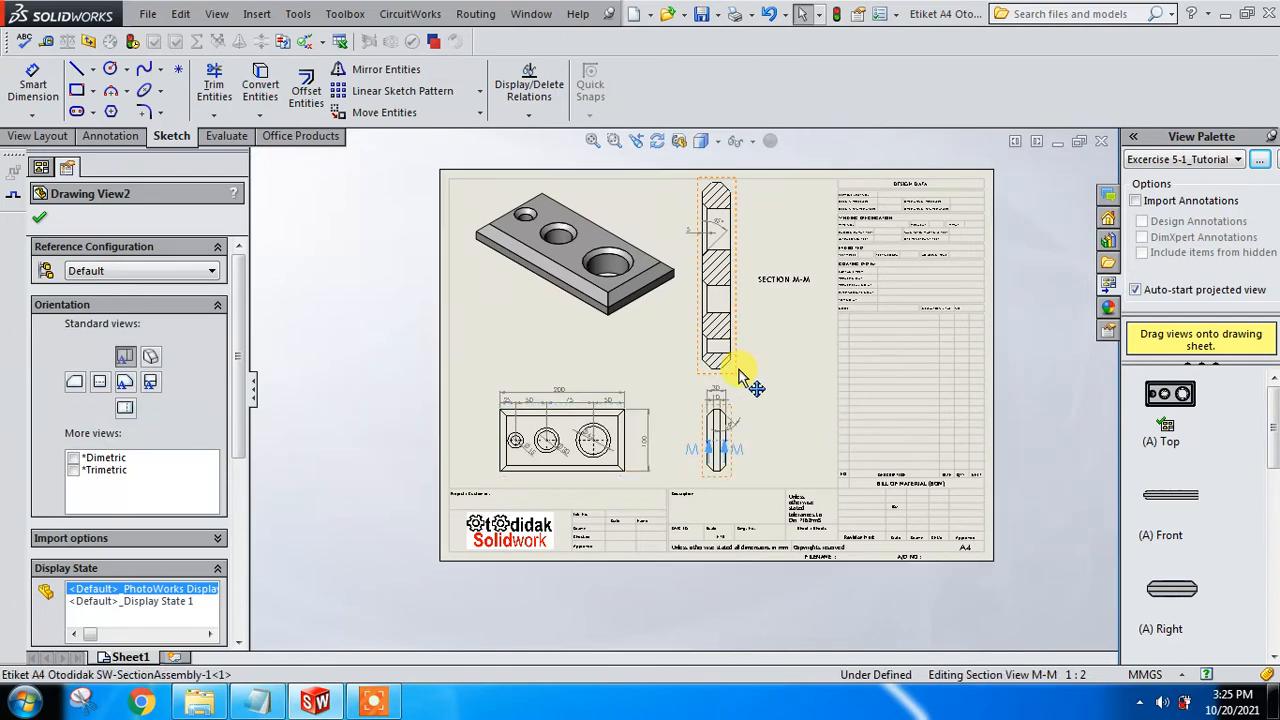
pyautogui.moveTo(740, 378); pyautogui.dragTo(749, 386)
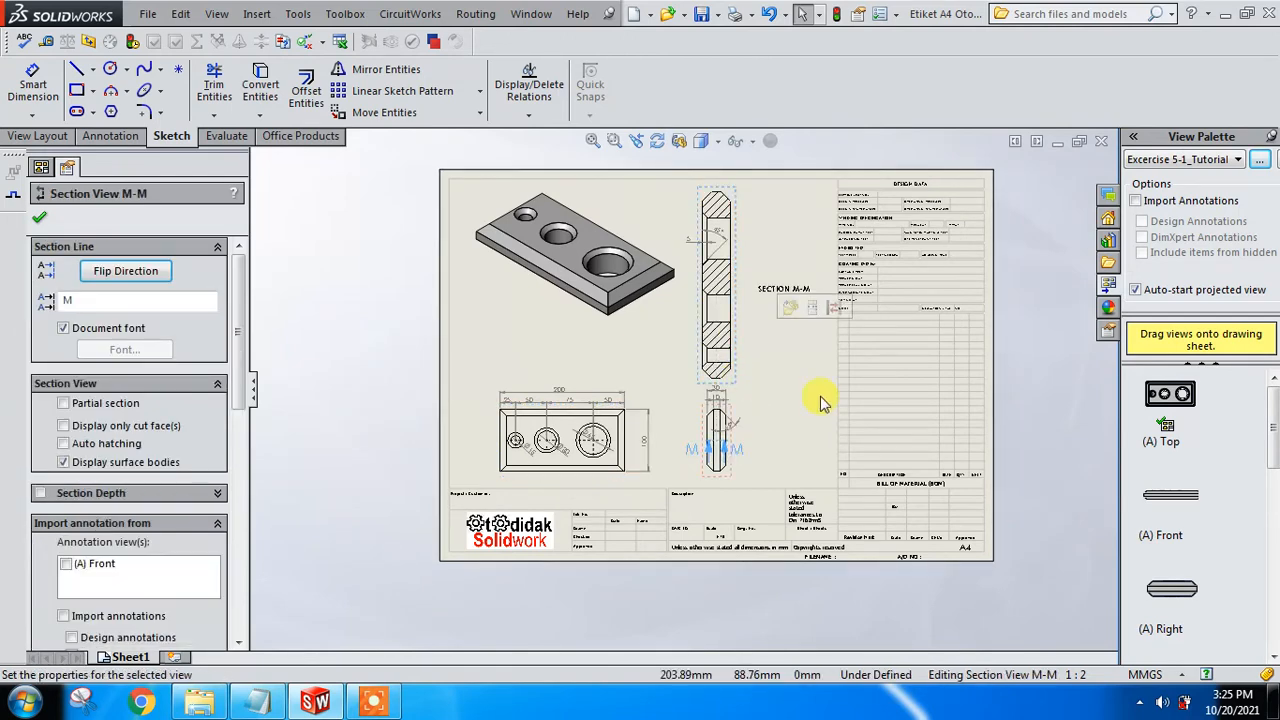
pyautogui.click(820, 397)
pyautogui.scroll(-3, 780, 422)
pyautogui.scroll(3, 781, 422)
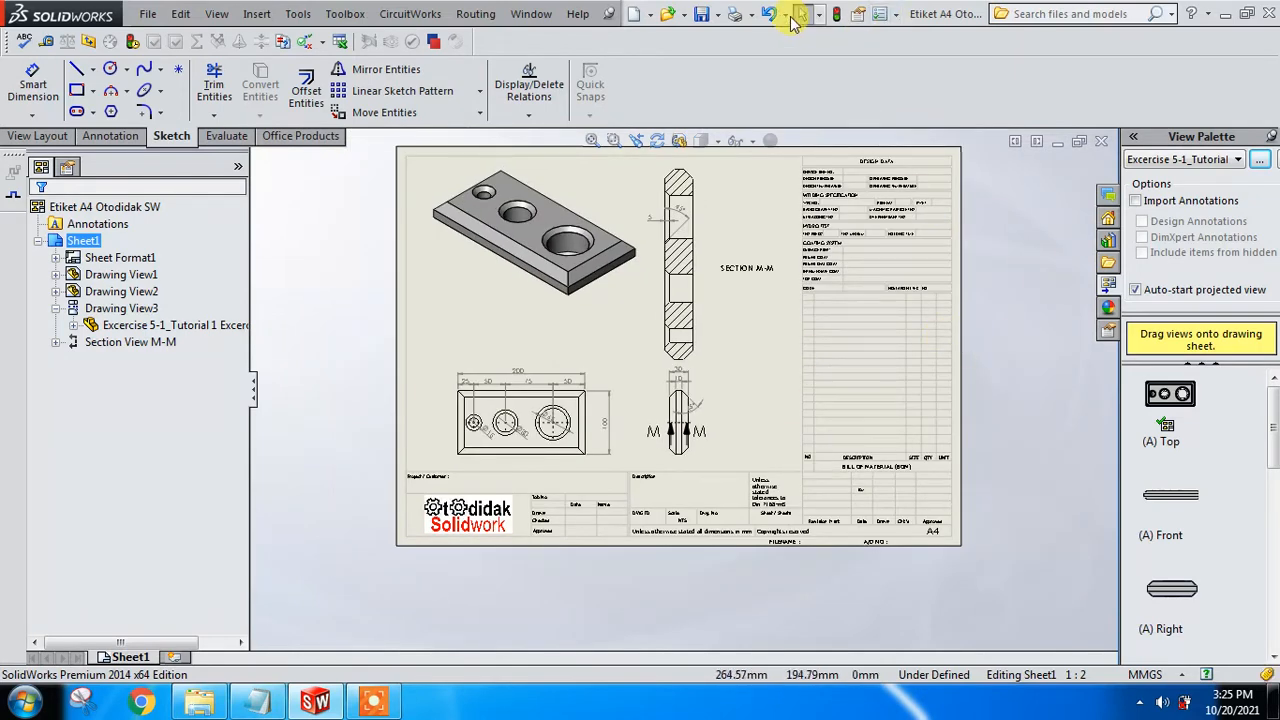
# Step: Print the current sheet to a PDF named "Part 5 - Excercise 5, Alistimalar.pdf" in THE NEXT PROJECT folder, then return to the drawing
pyautogui.click(752, 15)
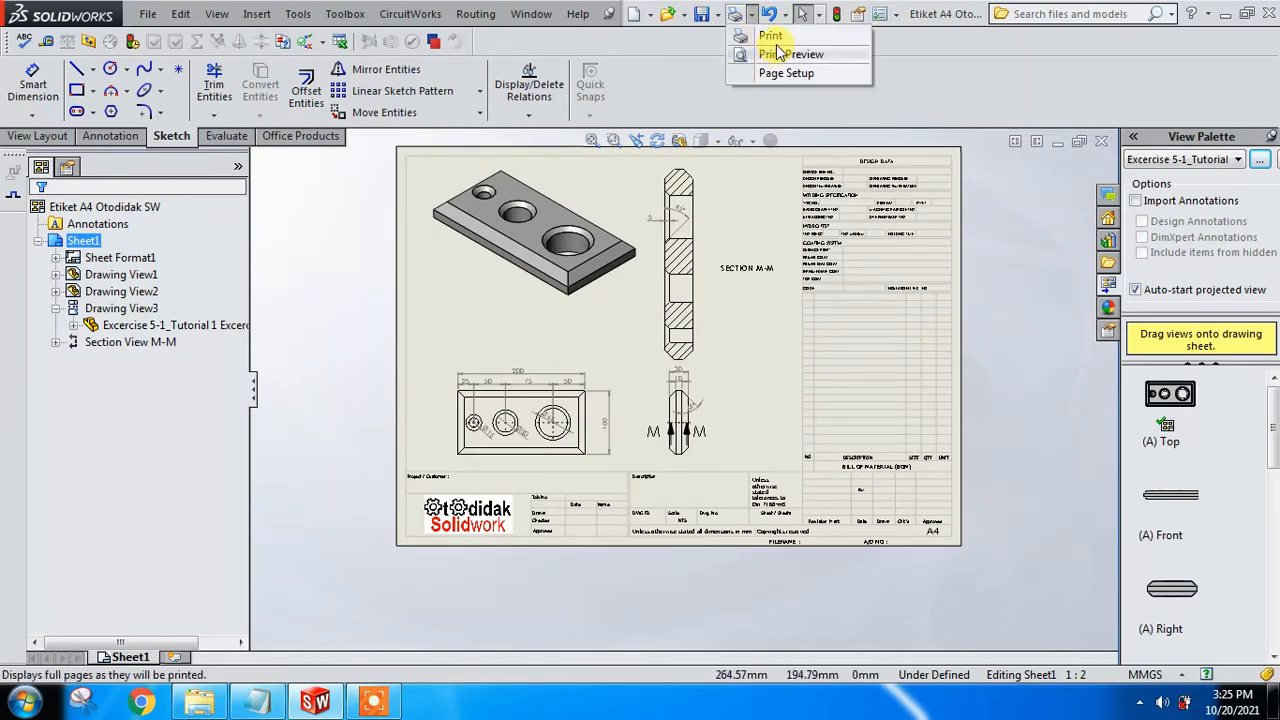
pyautogui.click(770, 36)
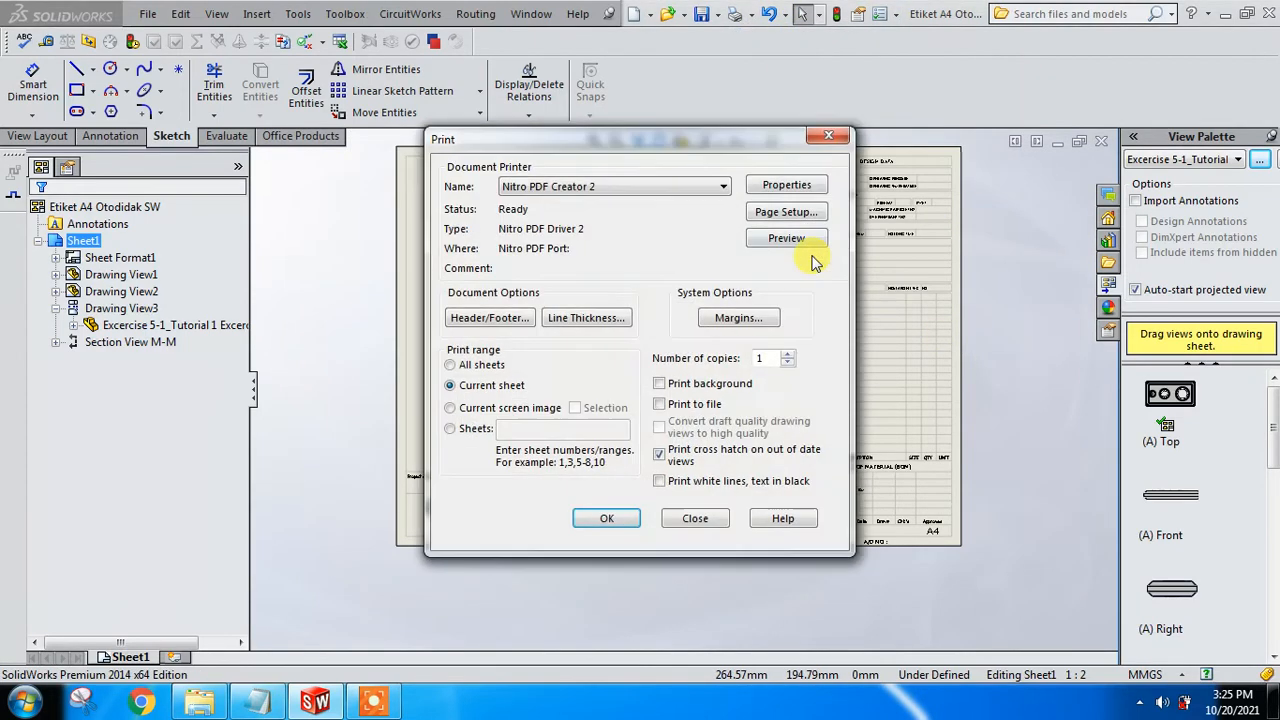
pyautogui.click(607, 518)
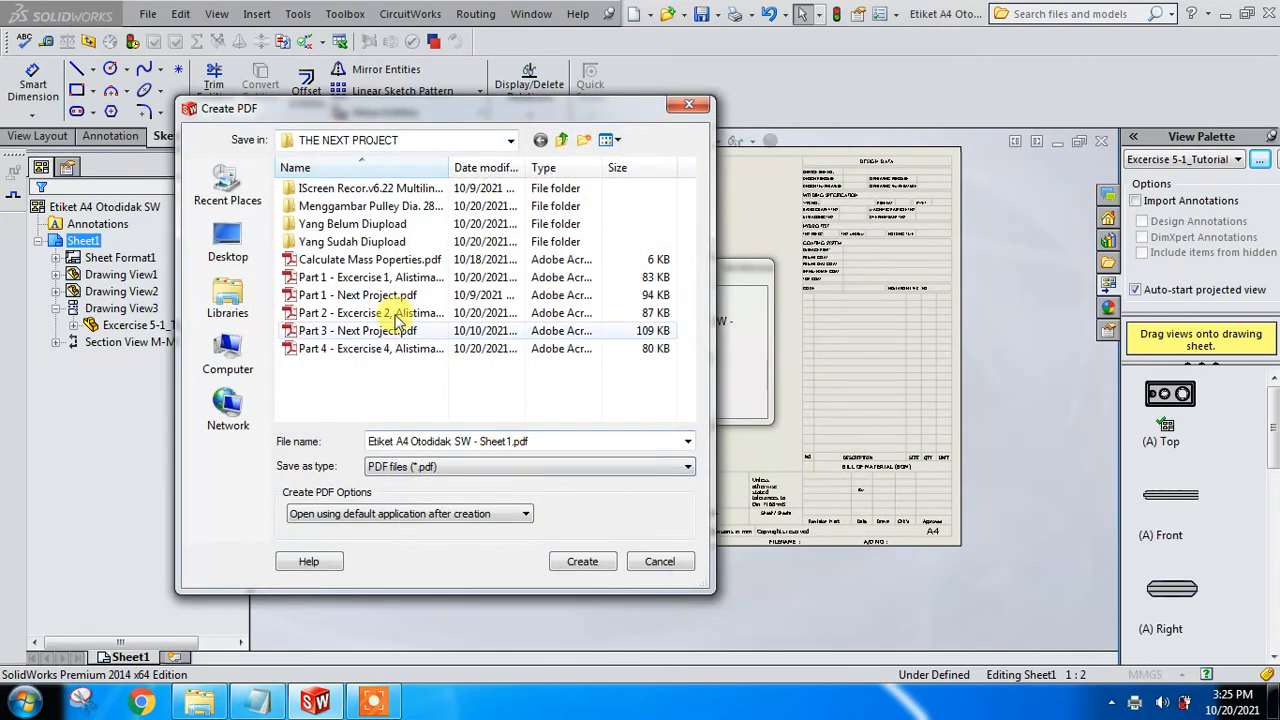
pyautogui.click(340, 354)
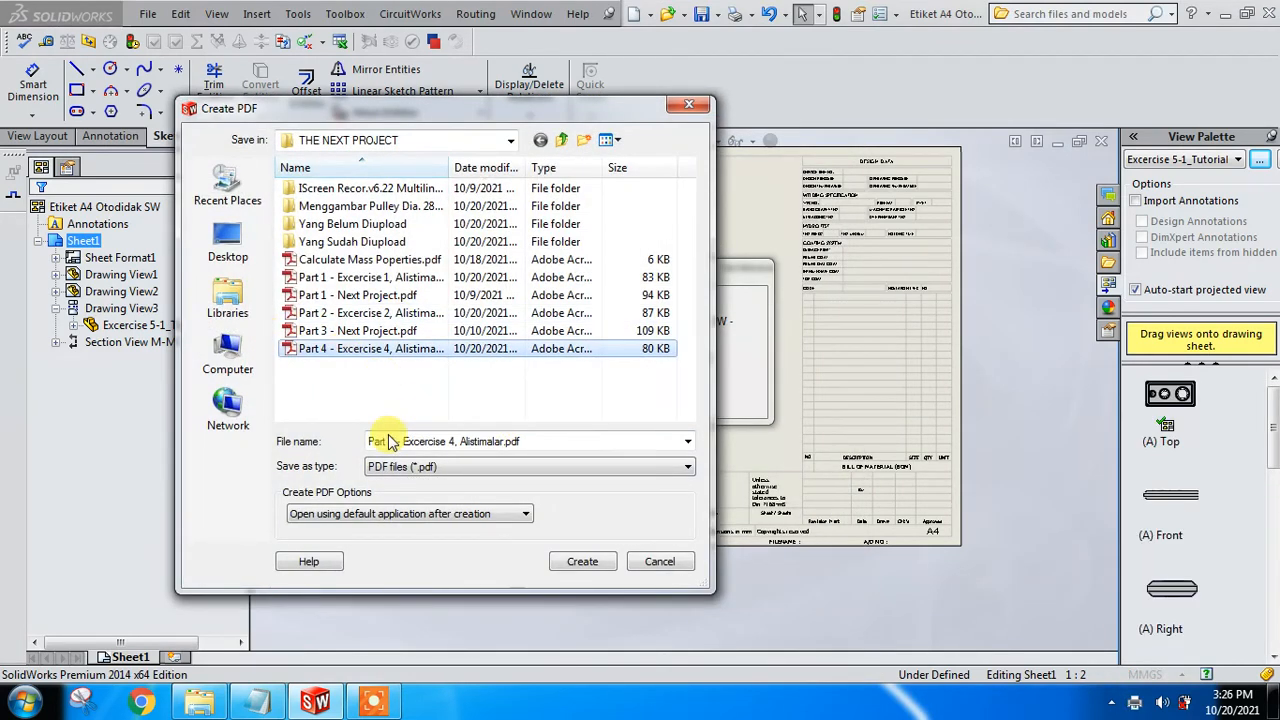
pyautogui.moveTo(388, 441); pyautogui.dragTo(422, 441)
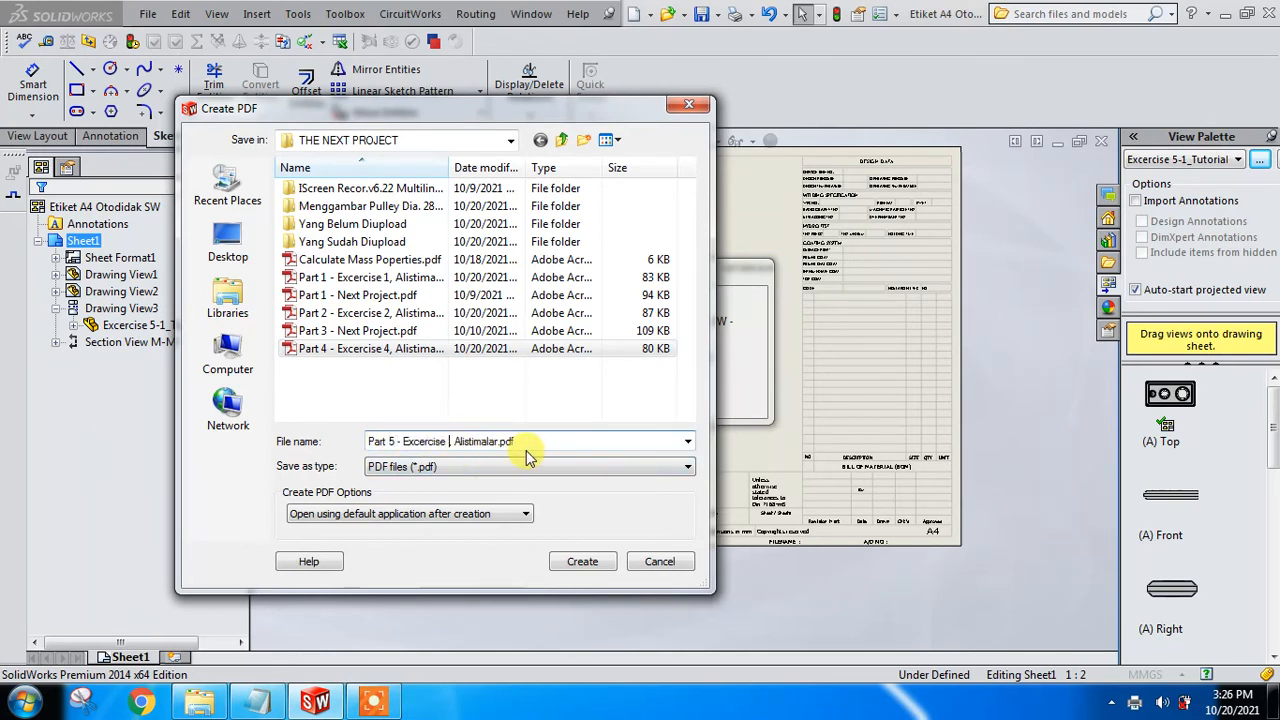
pyautogui.click(612, 566)
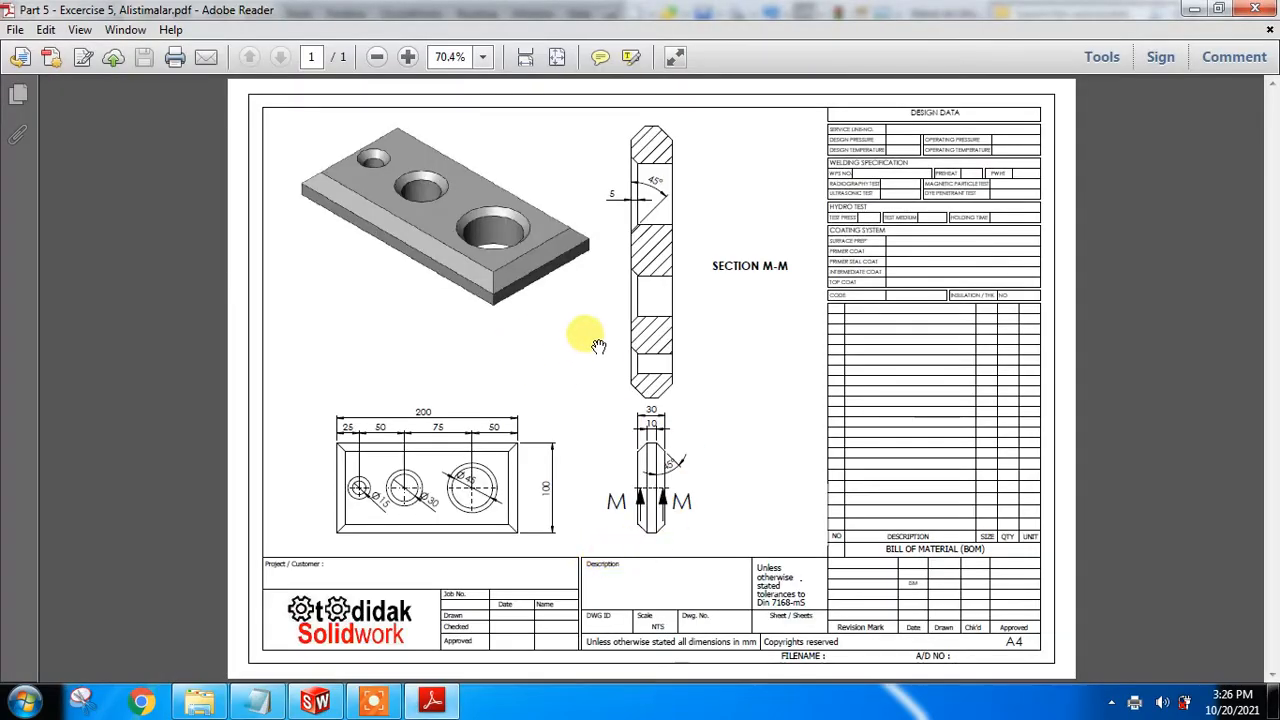
pyautogui.click(1193, 10)
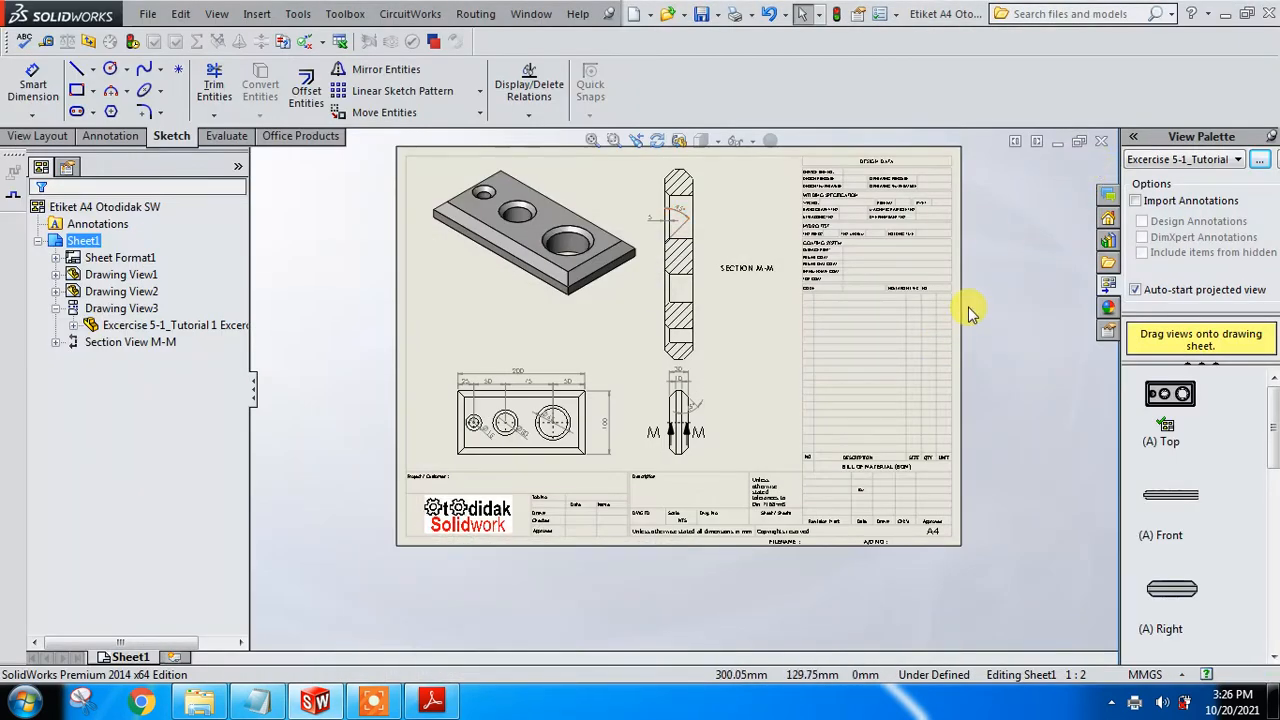
pyautogui.click(376, 699)
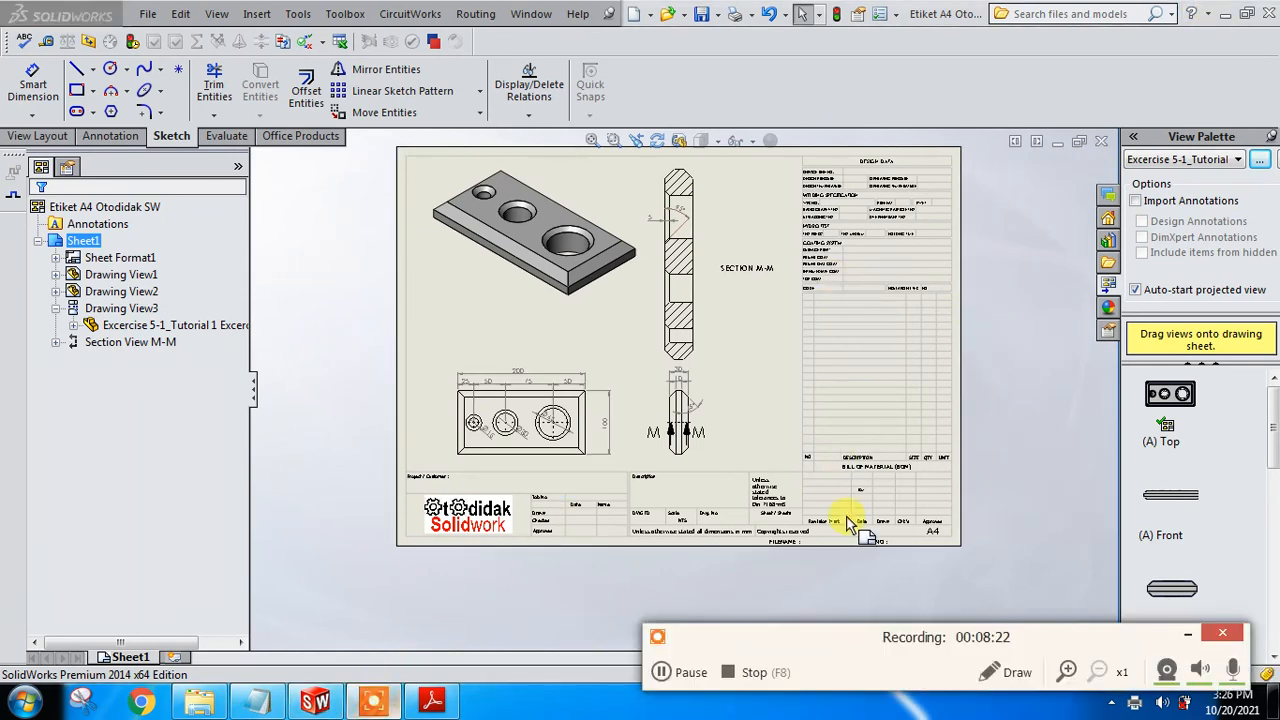